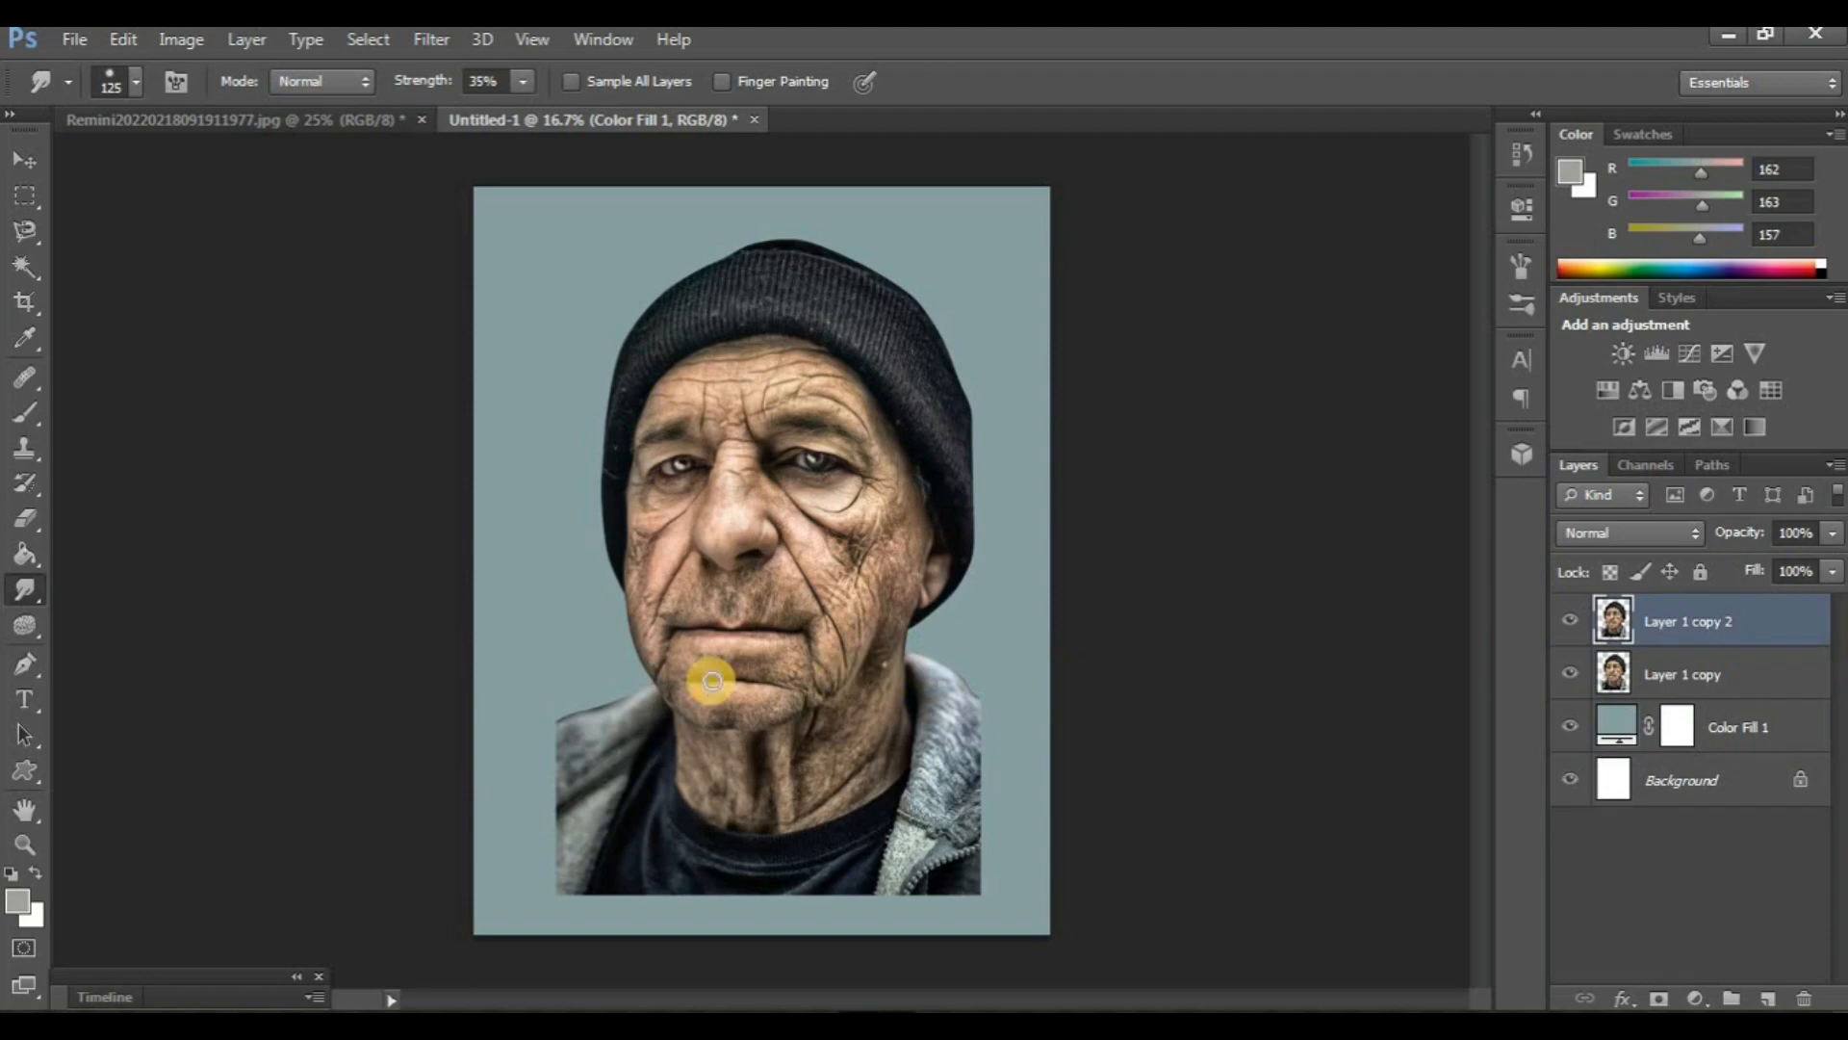
- Reduce the smudge brush to 90 px and smooth the skin between the upper forehead wrinkles on Layer 1 copy 2
key("ctrl+plus")
key("ctrl+plus")
key("ctrl+plus")
key("ctrl+plus")
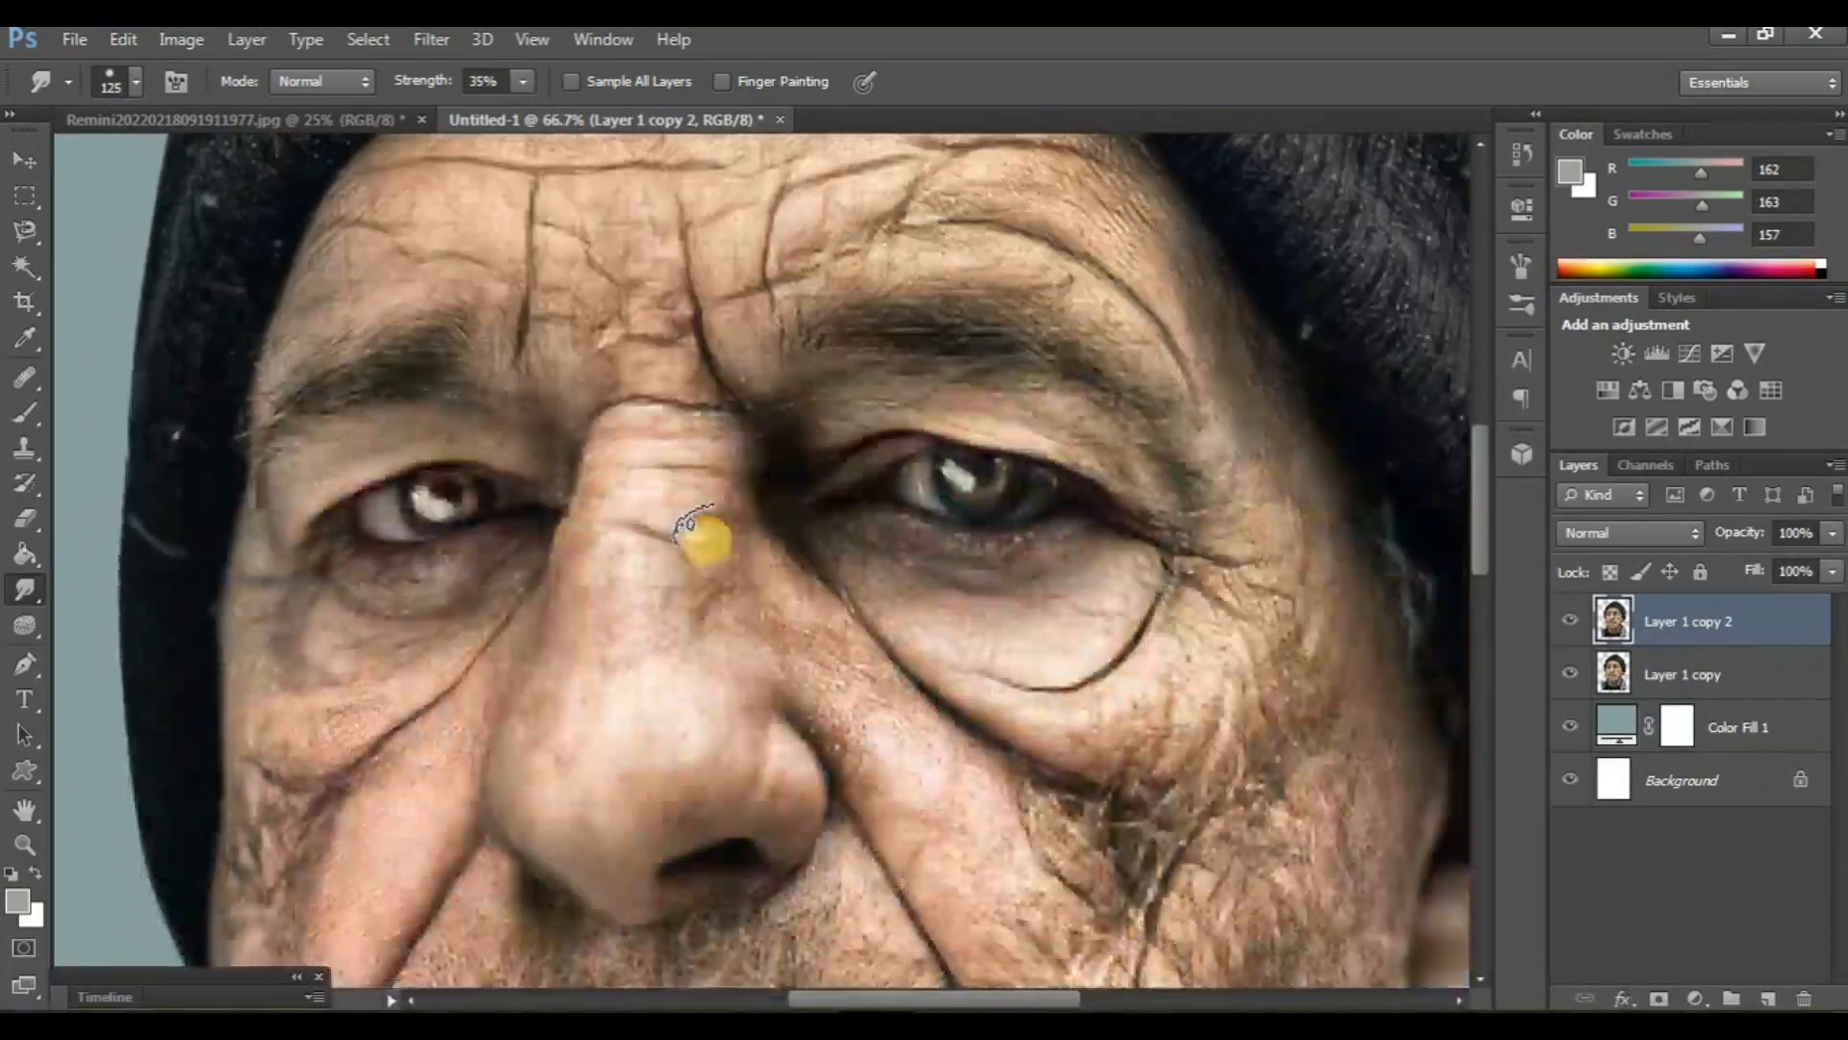
scroll(679, 525, "up", 2)
key("ctrl+plus")
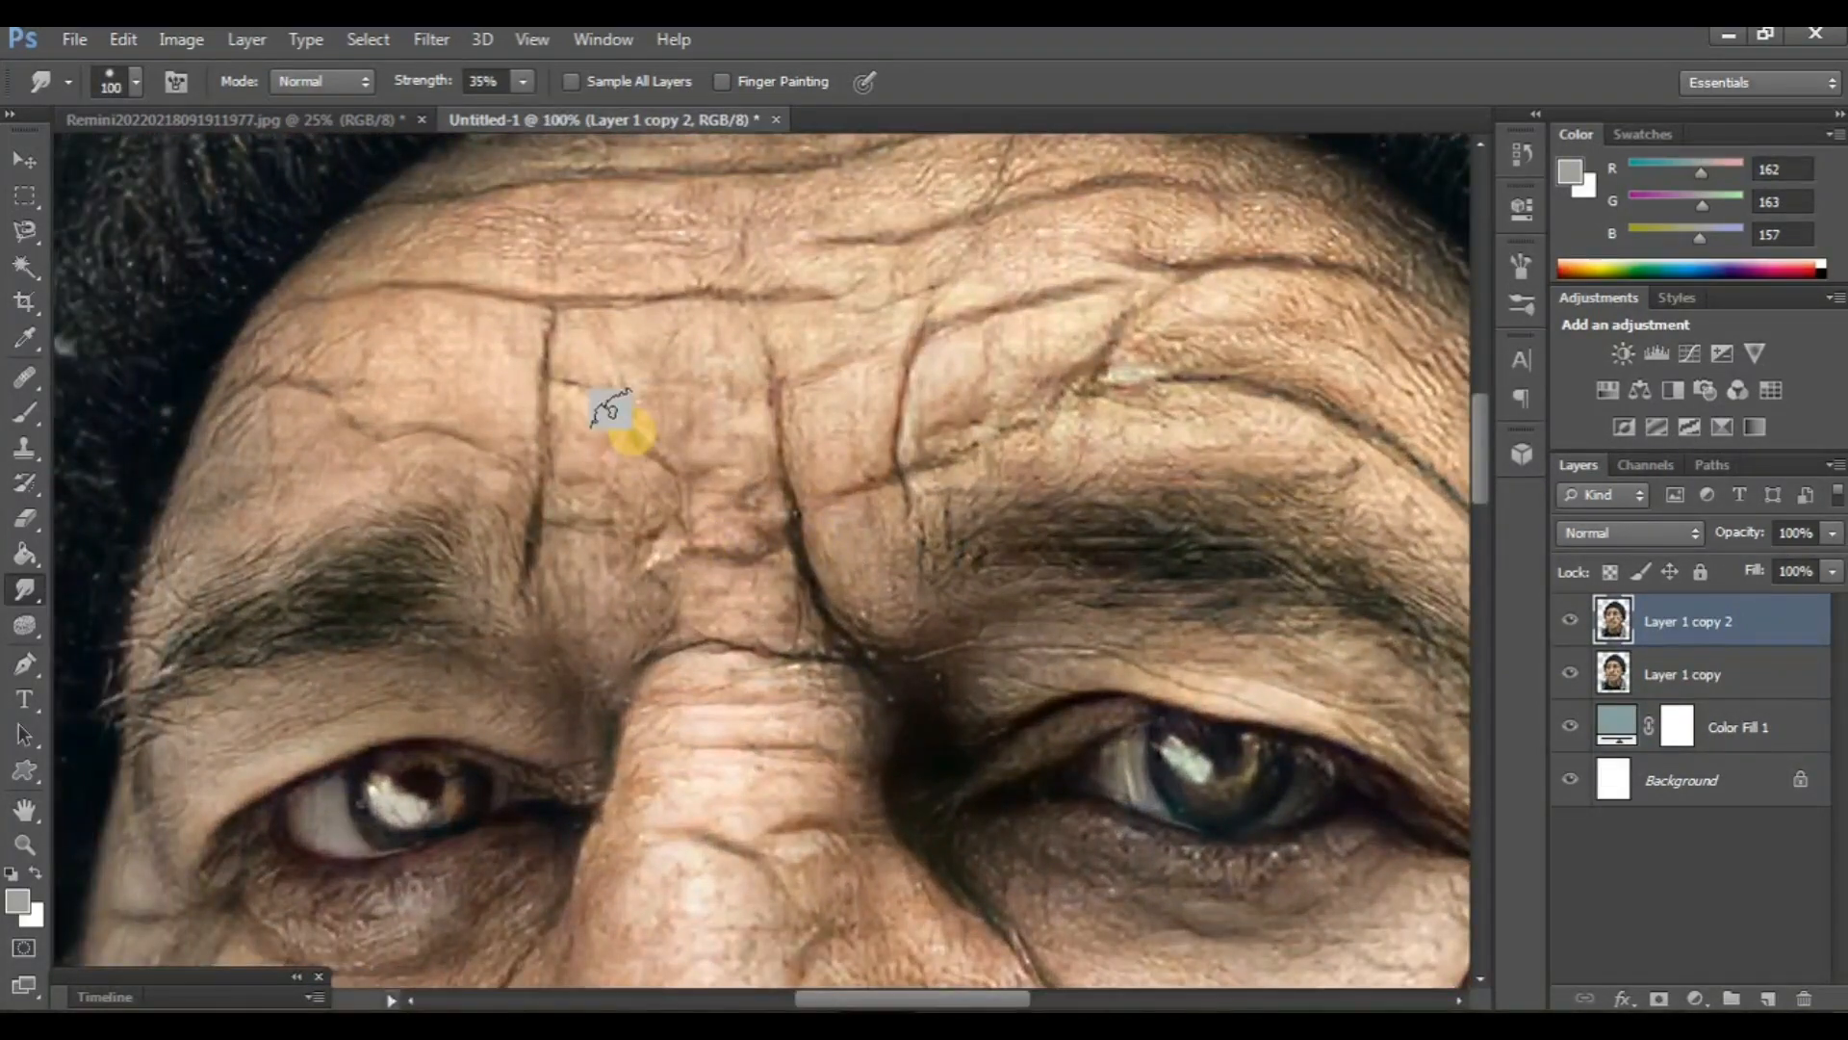
key("bracketleft")
scroll(606, 404, "up", 2)
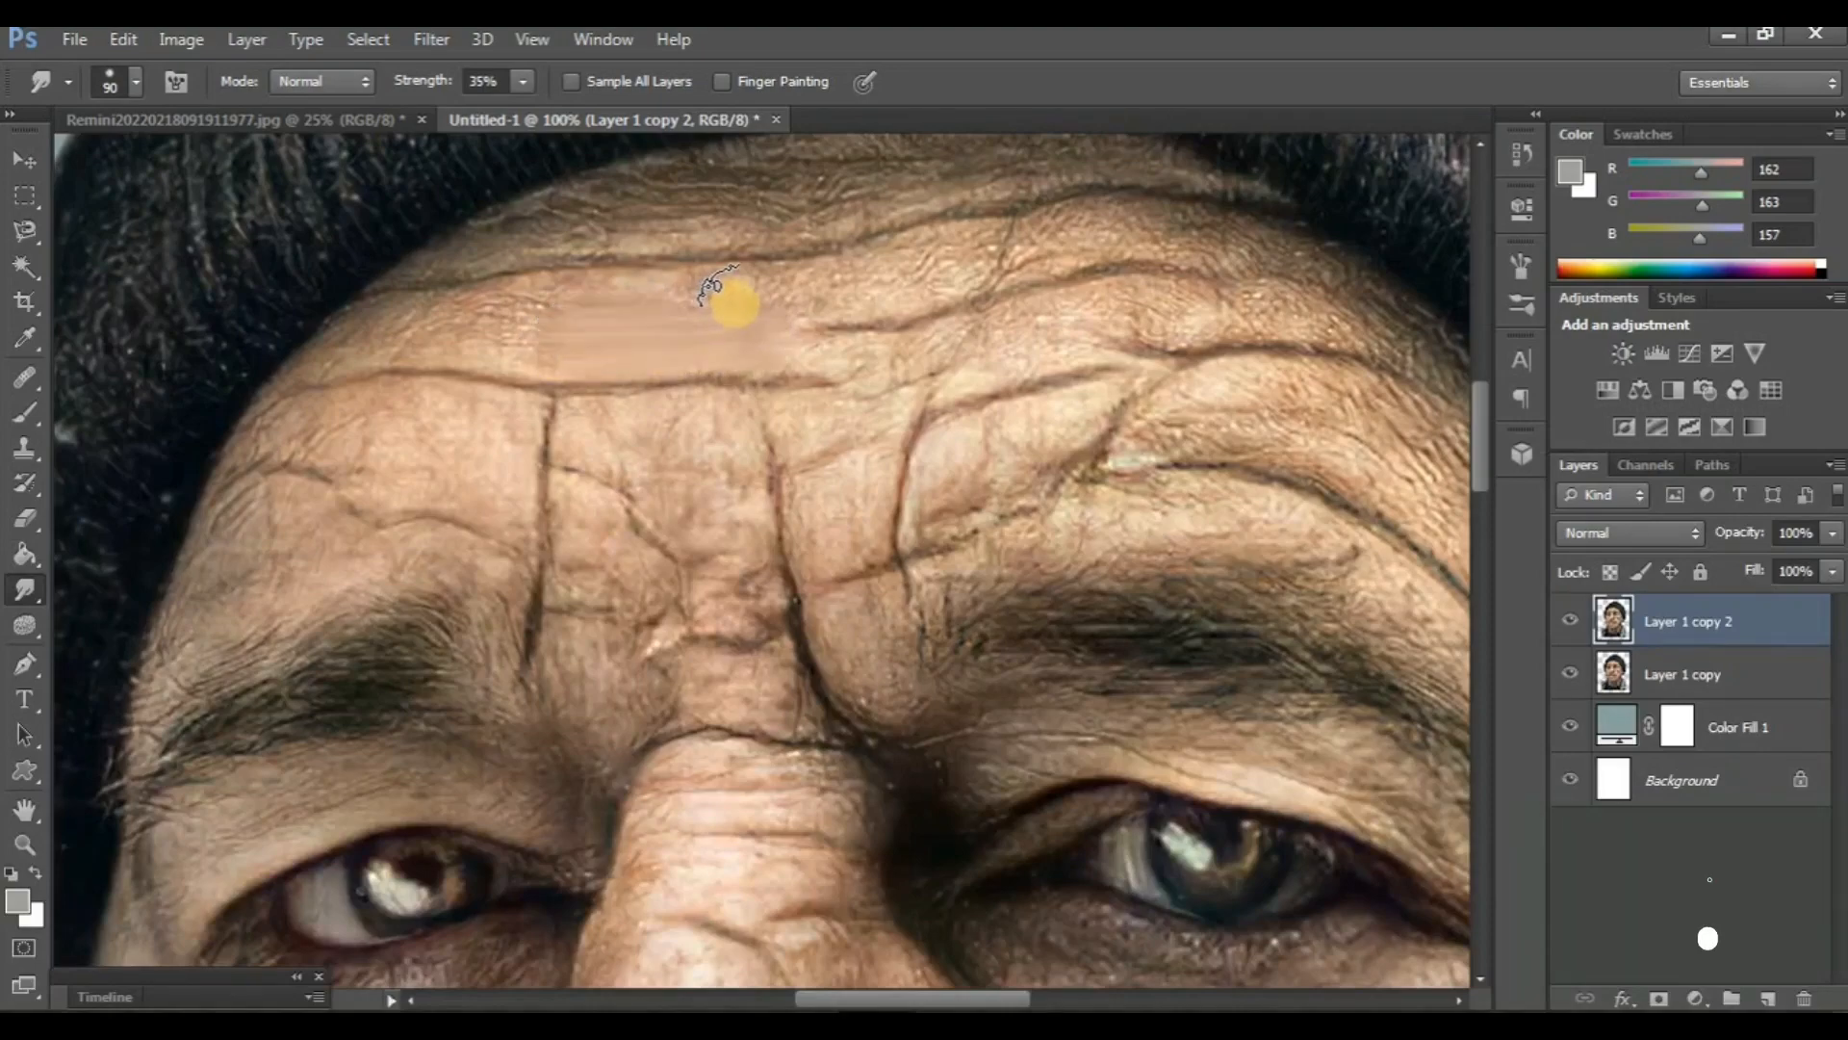
mouse_move(712, 285)
left_mouse_down()
mouse_move(643, 323)
mouse_move(679, 292)
mouse_move(446, 310)
mouse_move(310, 354)
mouse_move(541, 337)
left_mouse_up()
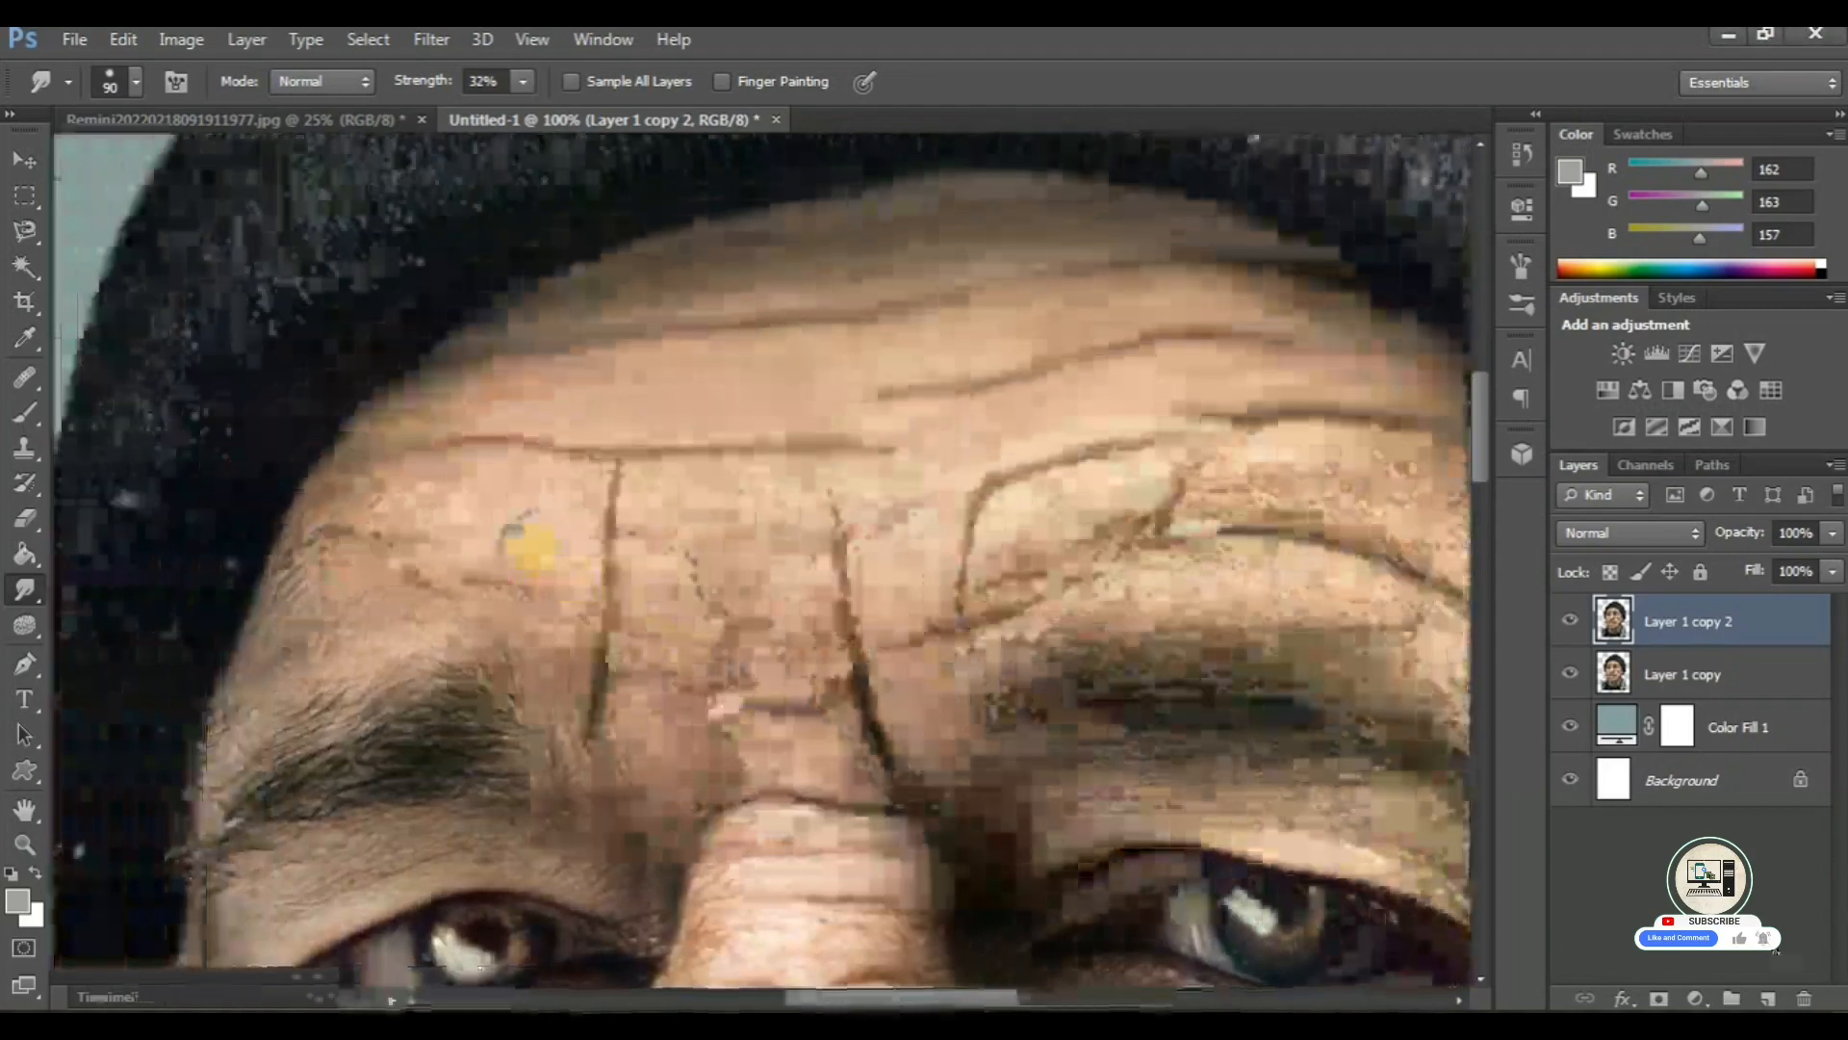
- Smudge the rest of the forehead smooth at 32% strength, from the left temple across the brow centre, keeping the main creases
mouse_move(536, 545)
left_mouse_down()
mouse_move(584, 514)
mouse_move(566, 593)
mouse_move(335, 505)
mouse_move(528, 538)
mouse_move(550, 483)
mouse_move(389, 495)
mouse_move(489, 476)
mouse_move(342, 475)
mouse_move(320, 562)
left_mouse_up()
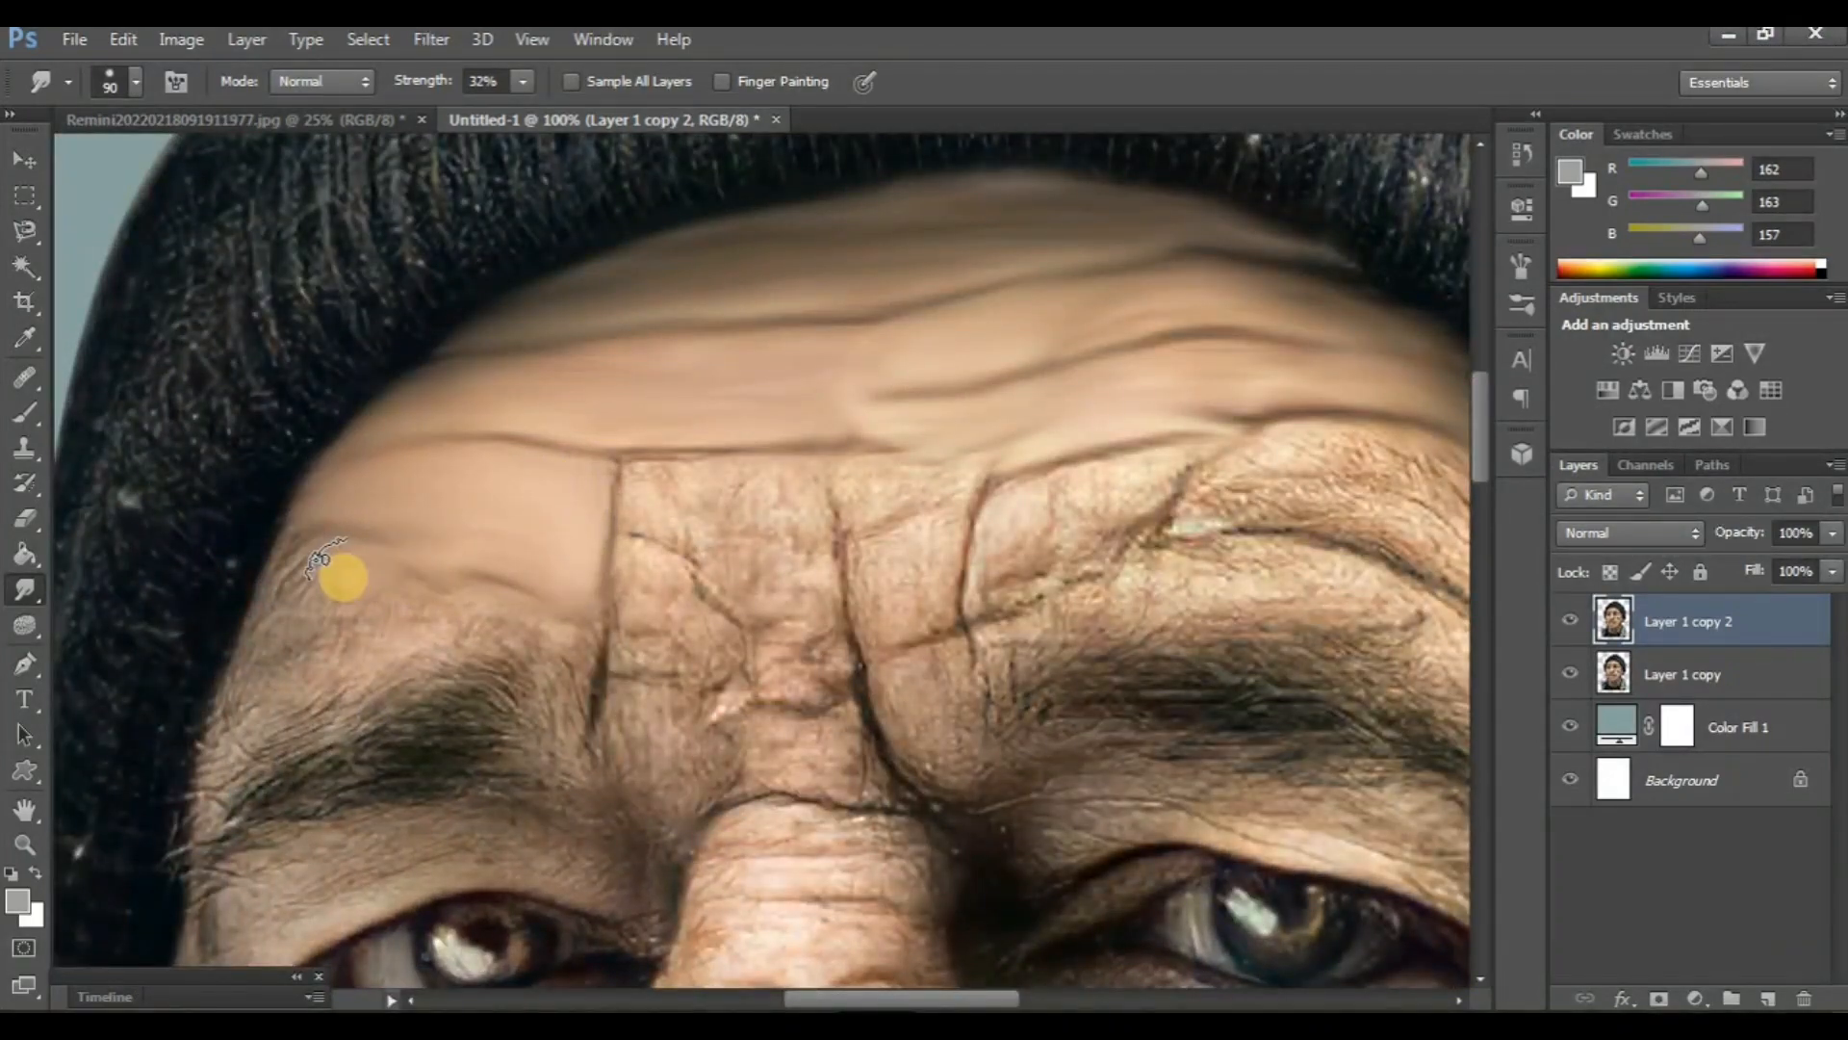
mouse_move(460, 625)
left_mouse_down()
mouse_move(257, 700)
mouse_move(298, 568)
mouse_move(268, 644)
mouse_move(362, 606)
mouse_move(446, 640)
left_mouse_up()
scroll(578, 606, "right", 1)
mouse_move(598, 598)
left_mouse_down()
mouse_move(659, 651)
mouse_move(558, 562)
mouse_move(561, 635)
mouse_move(637, 646)
left_mouse_up()
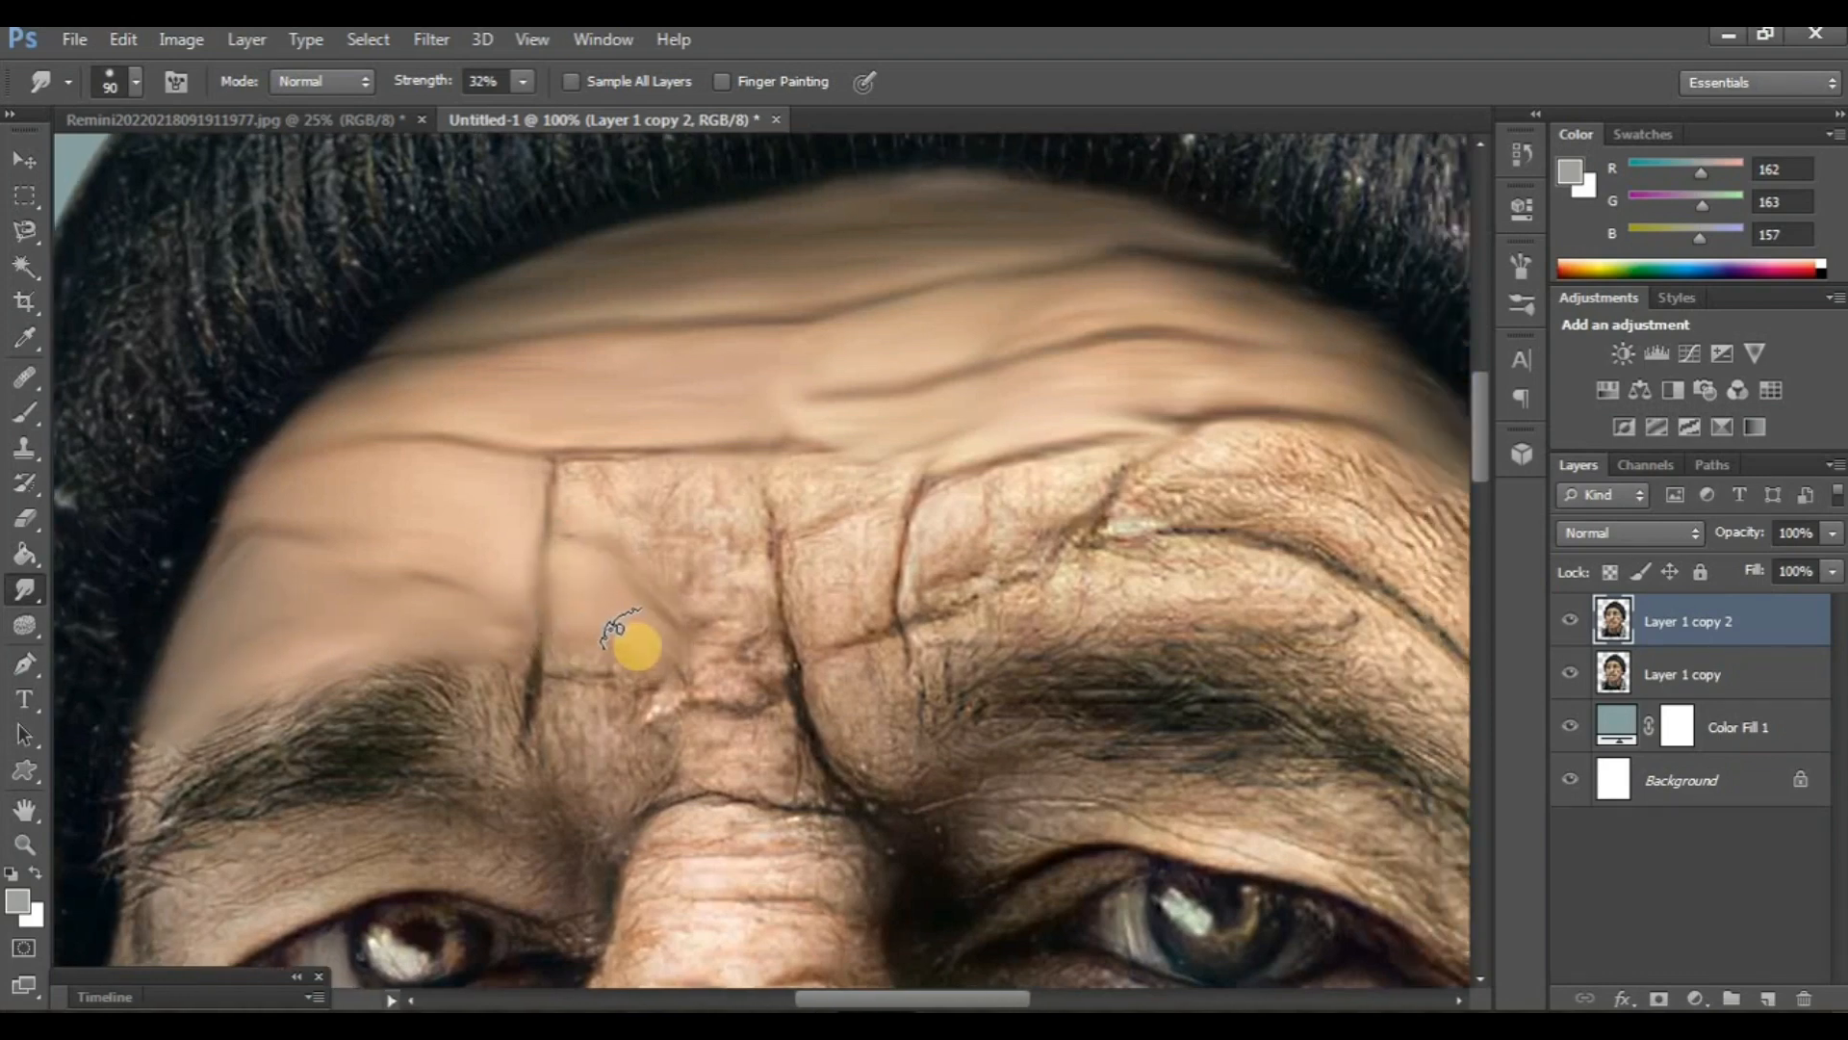
mouse_move(680, 503)
left_mouse_down()
mouse_move(757, 564)
mouse_move(762, 658)
mouse_move(697, 667)
left_mouse_up()
scroll(720, 605, "right", 1)
mouse_move(720, 605)
left_mouse_down()
mouse_move(799, 619)
mouse_move(809, 481)
mouse_move(709, 481)
mouse_move(777, 617)
mouse_move(823, 500)
left_mouse_up()
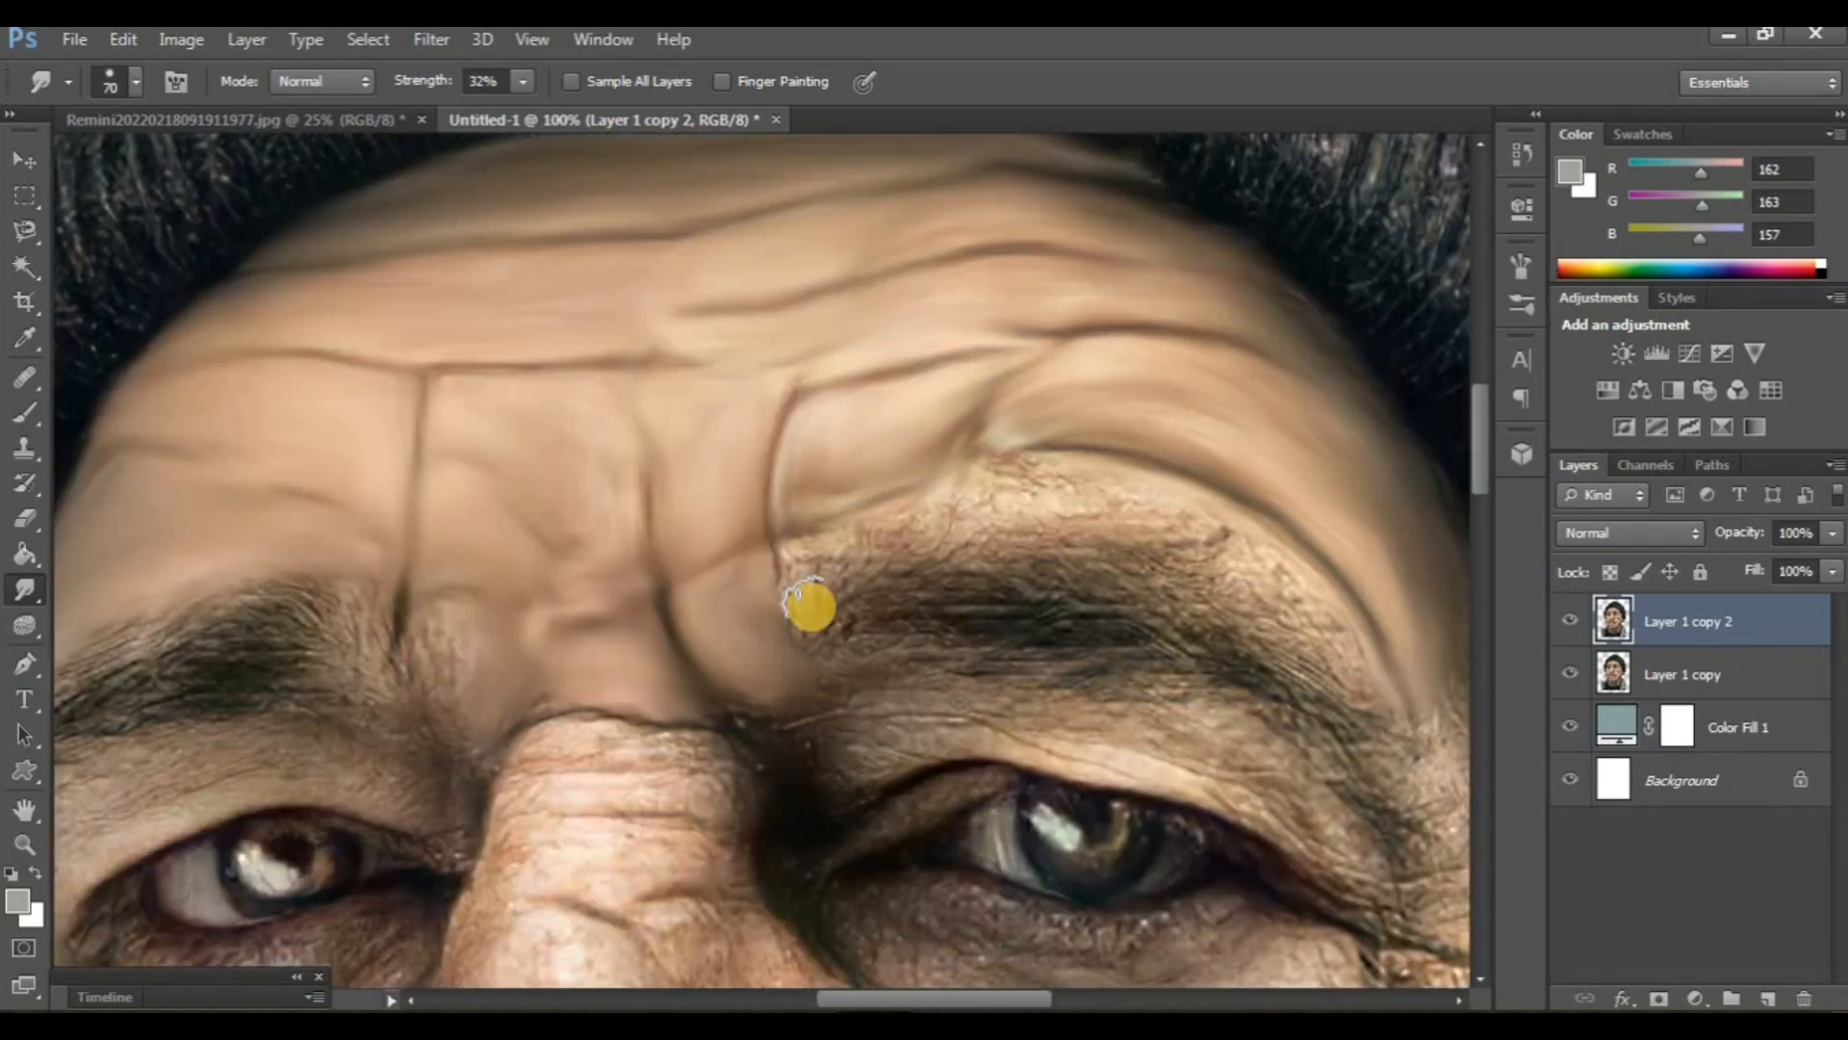
- Compare the smoothed forehead with the original by hiding and reshowing Layer 1 copy 2
scroll(812, 613, "down", 2)
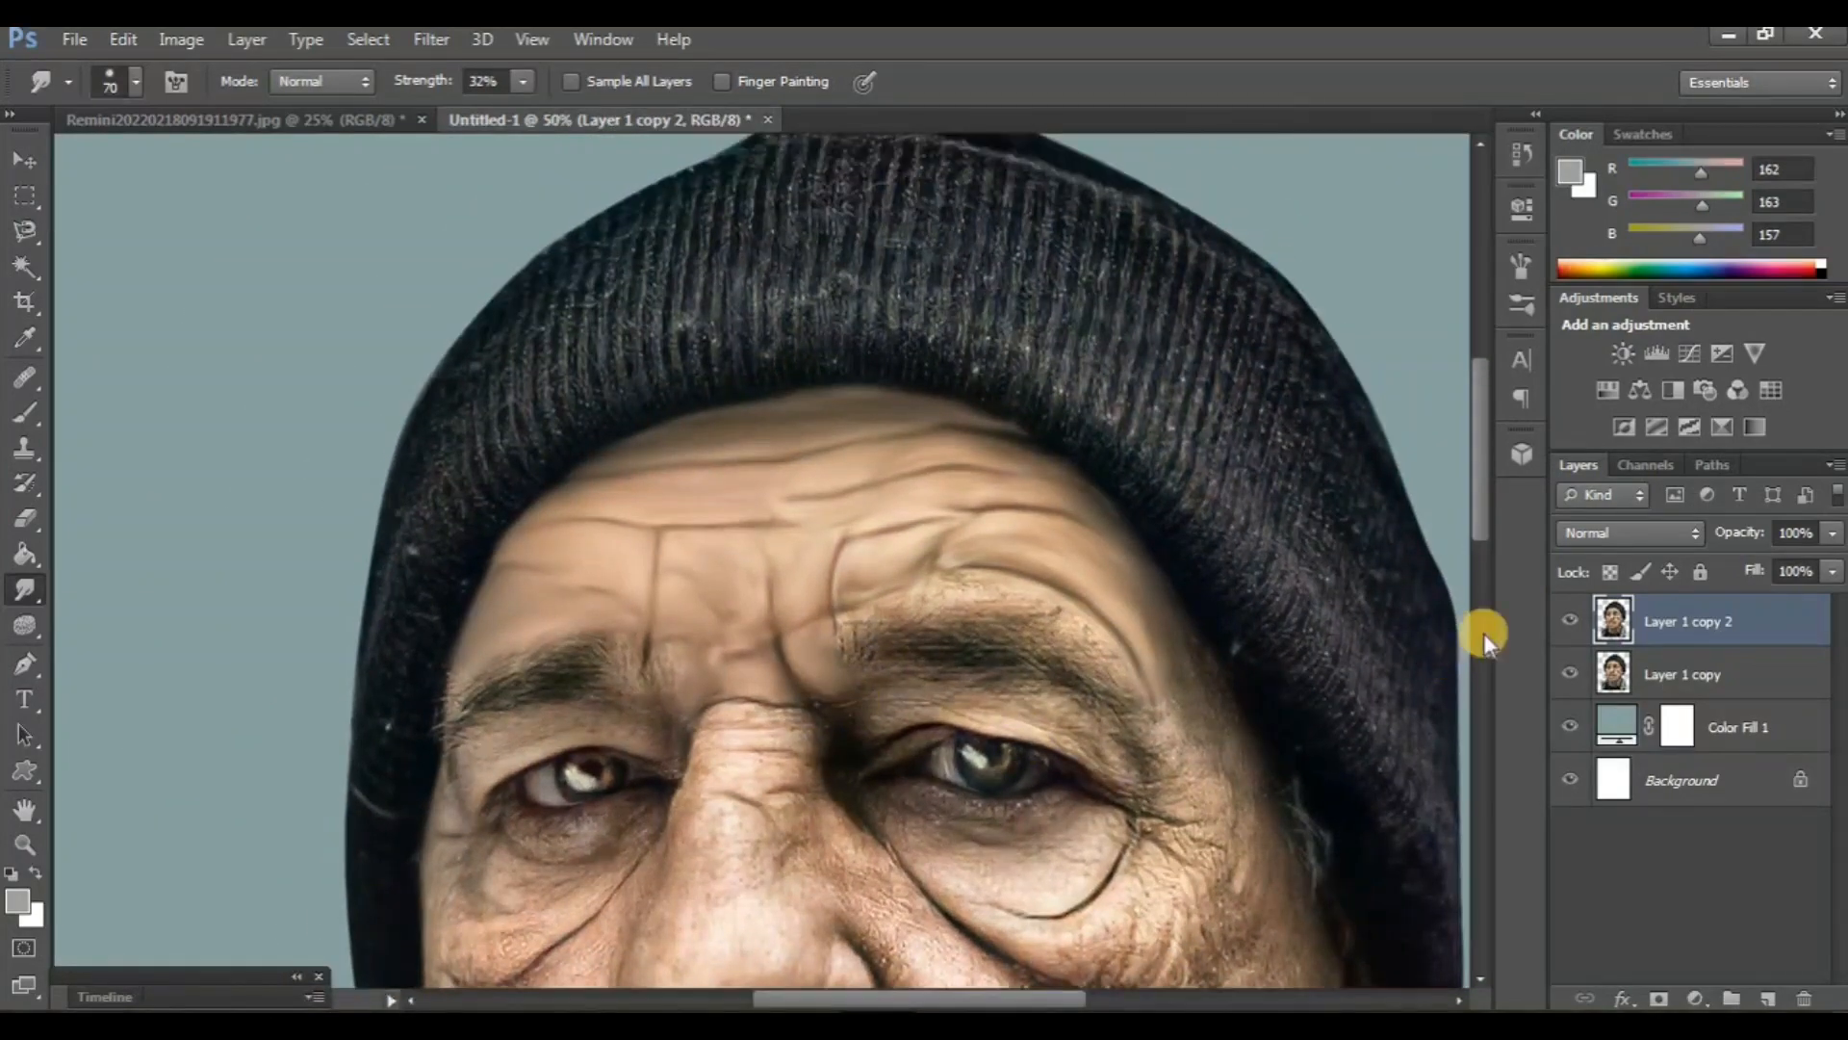
left_click(1574, 639)
left_click(1574, 638)
- Smudge the left eyebrow along its hair direction and smooth the eyelid skin beneath it with a 70 px brush
key("ctrl+plus")
key("ctrl+plus")
scroll(713, 730, "left", 3)
scroll(705, 728, "down", 2)
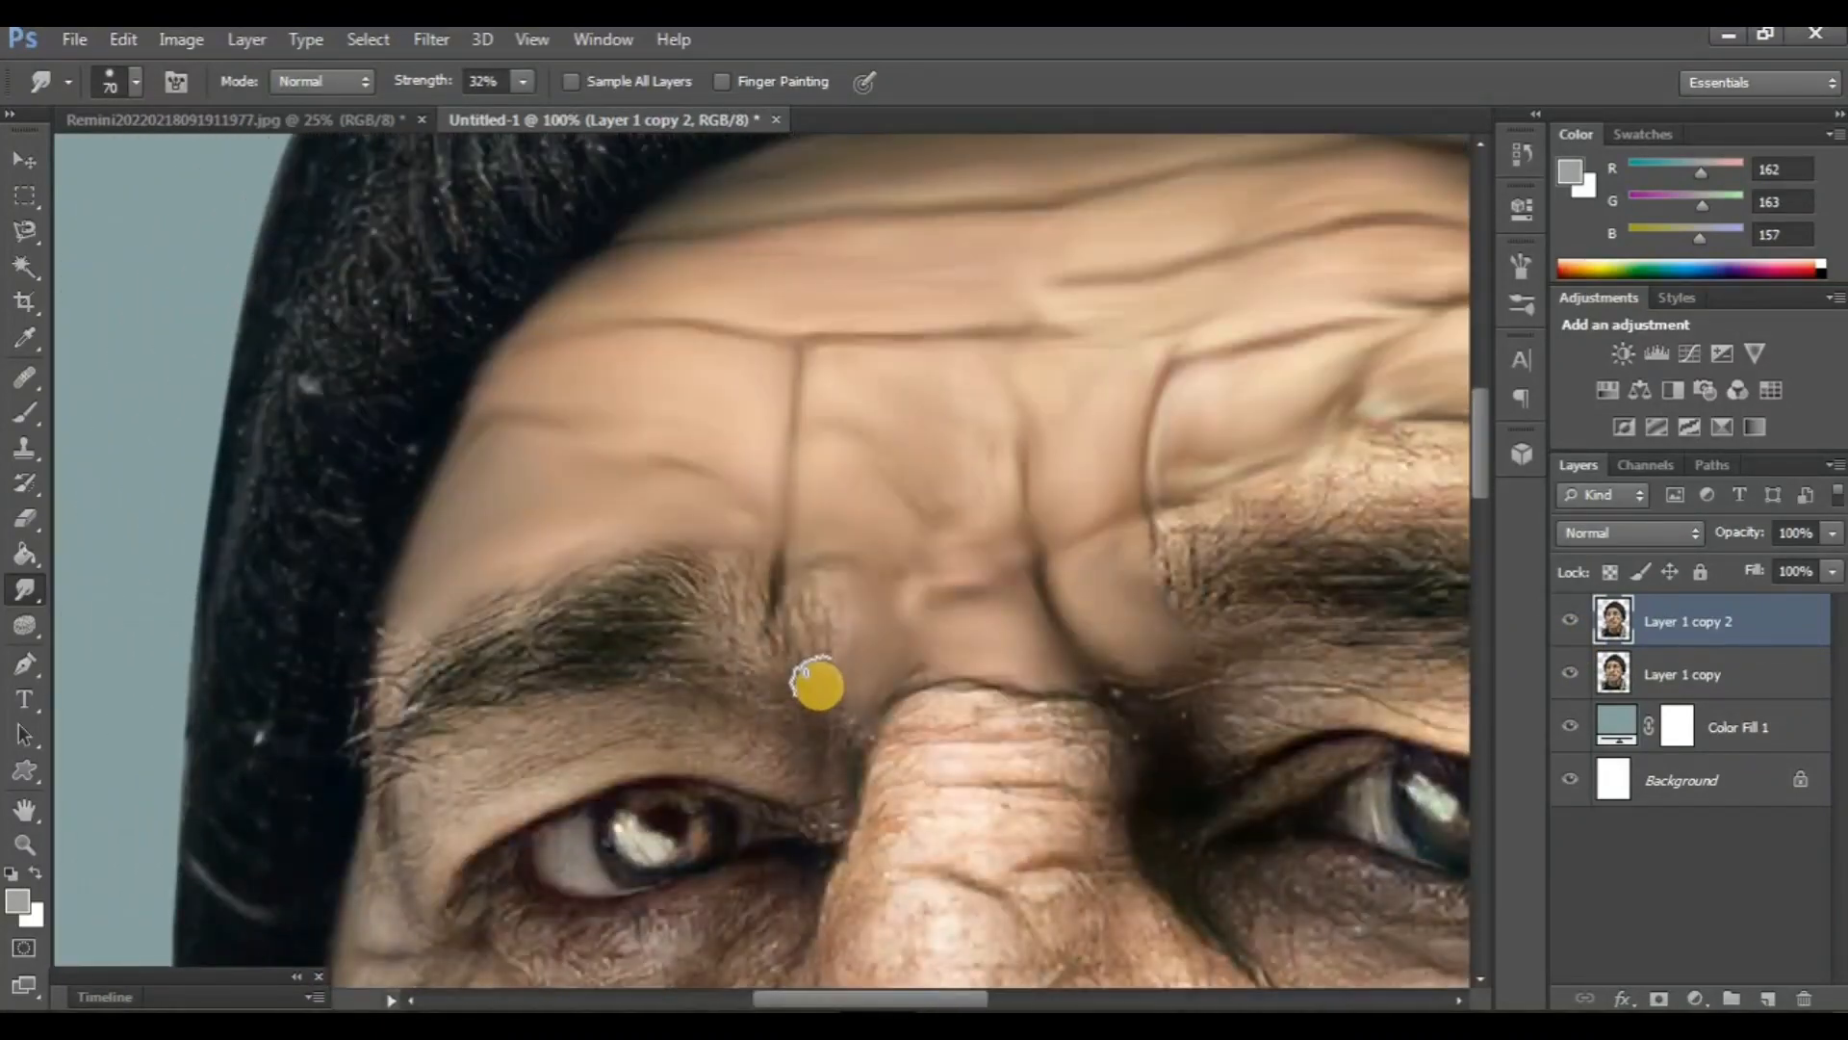
mouse_move(816, 681)
left_mouse_down()
mouse_move(797, 592)
mouse_move(743, 661)
mouse_move(702, 651)
mouse_move(684, 581)
mouse_move(610, 648)
mouse_move(442, 652)
mouse_move(410, 686)
left_mouse_up()
left_click_drag(980, 788, 1023, 679)
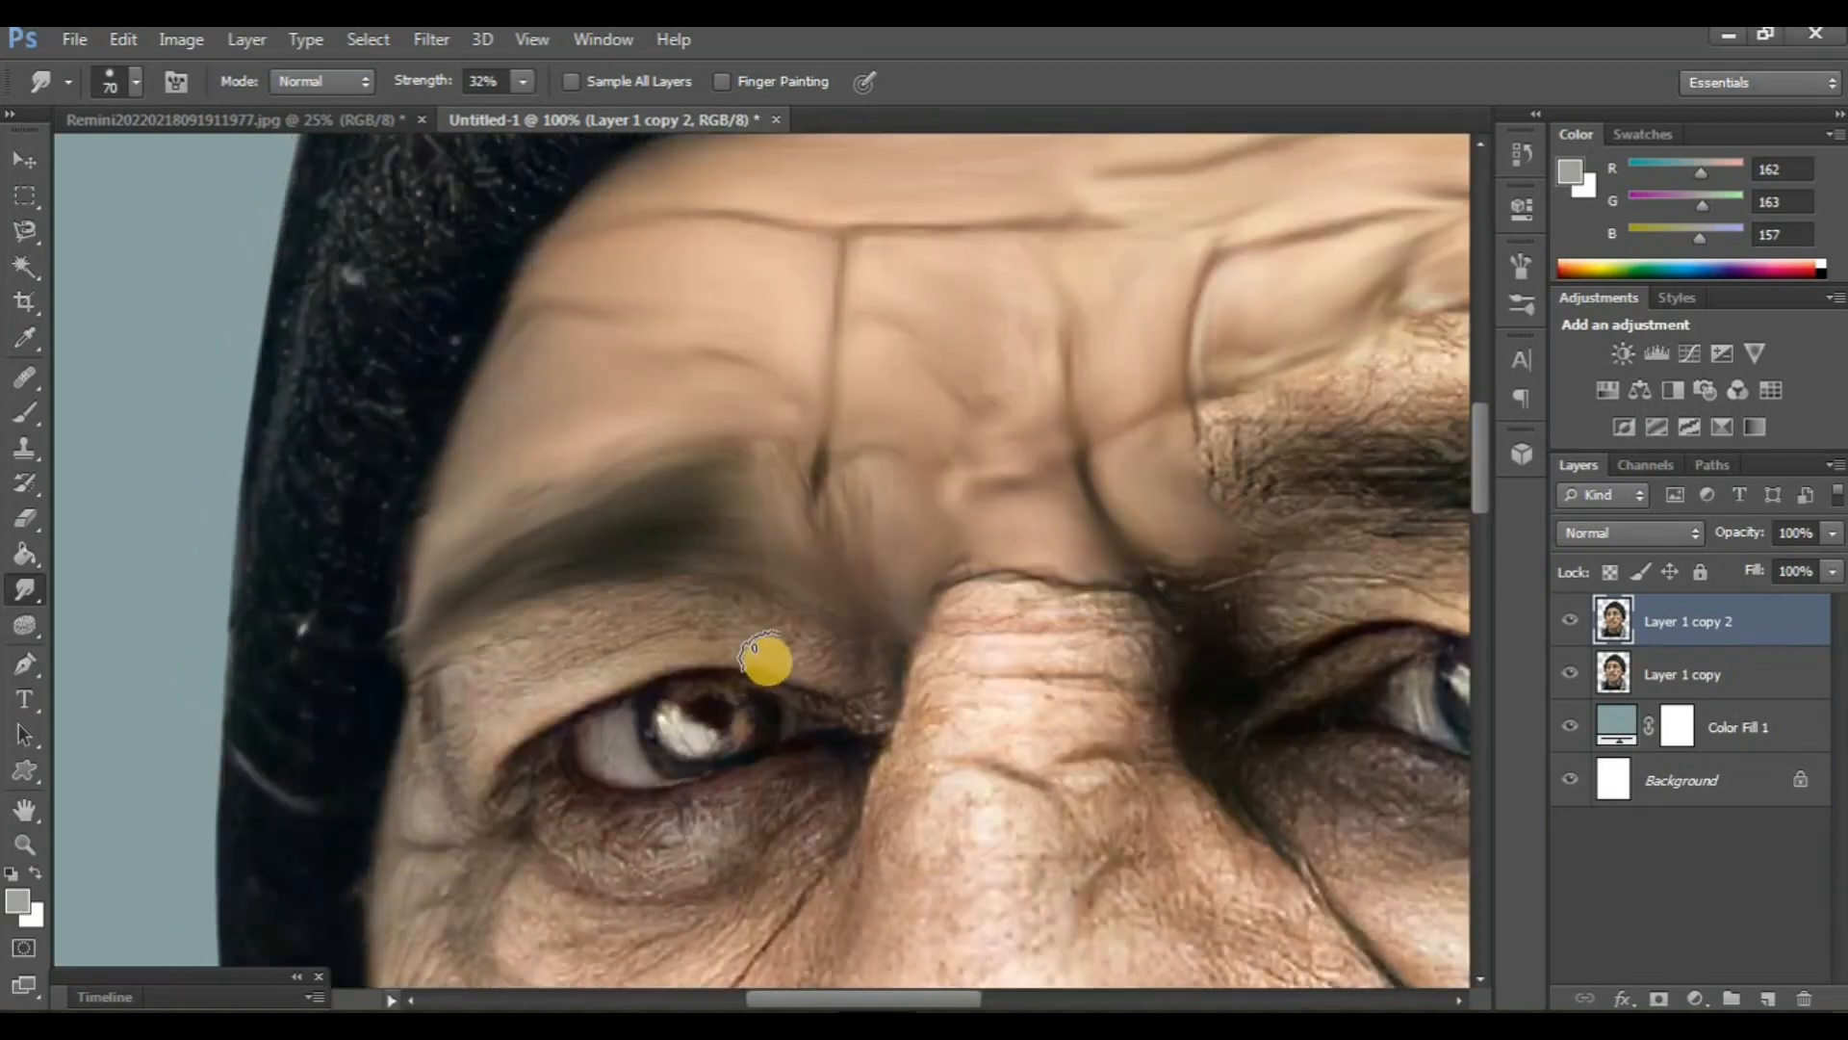
left_click_drag(735, 639, 797, 596)
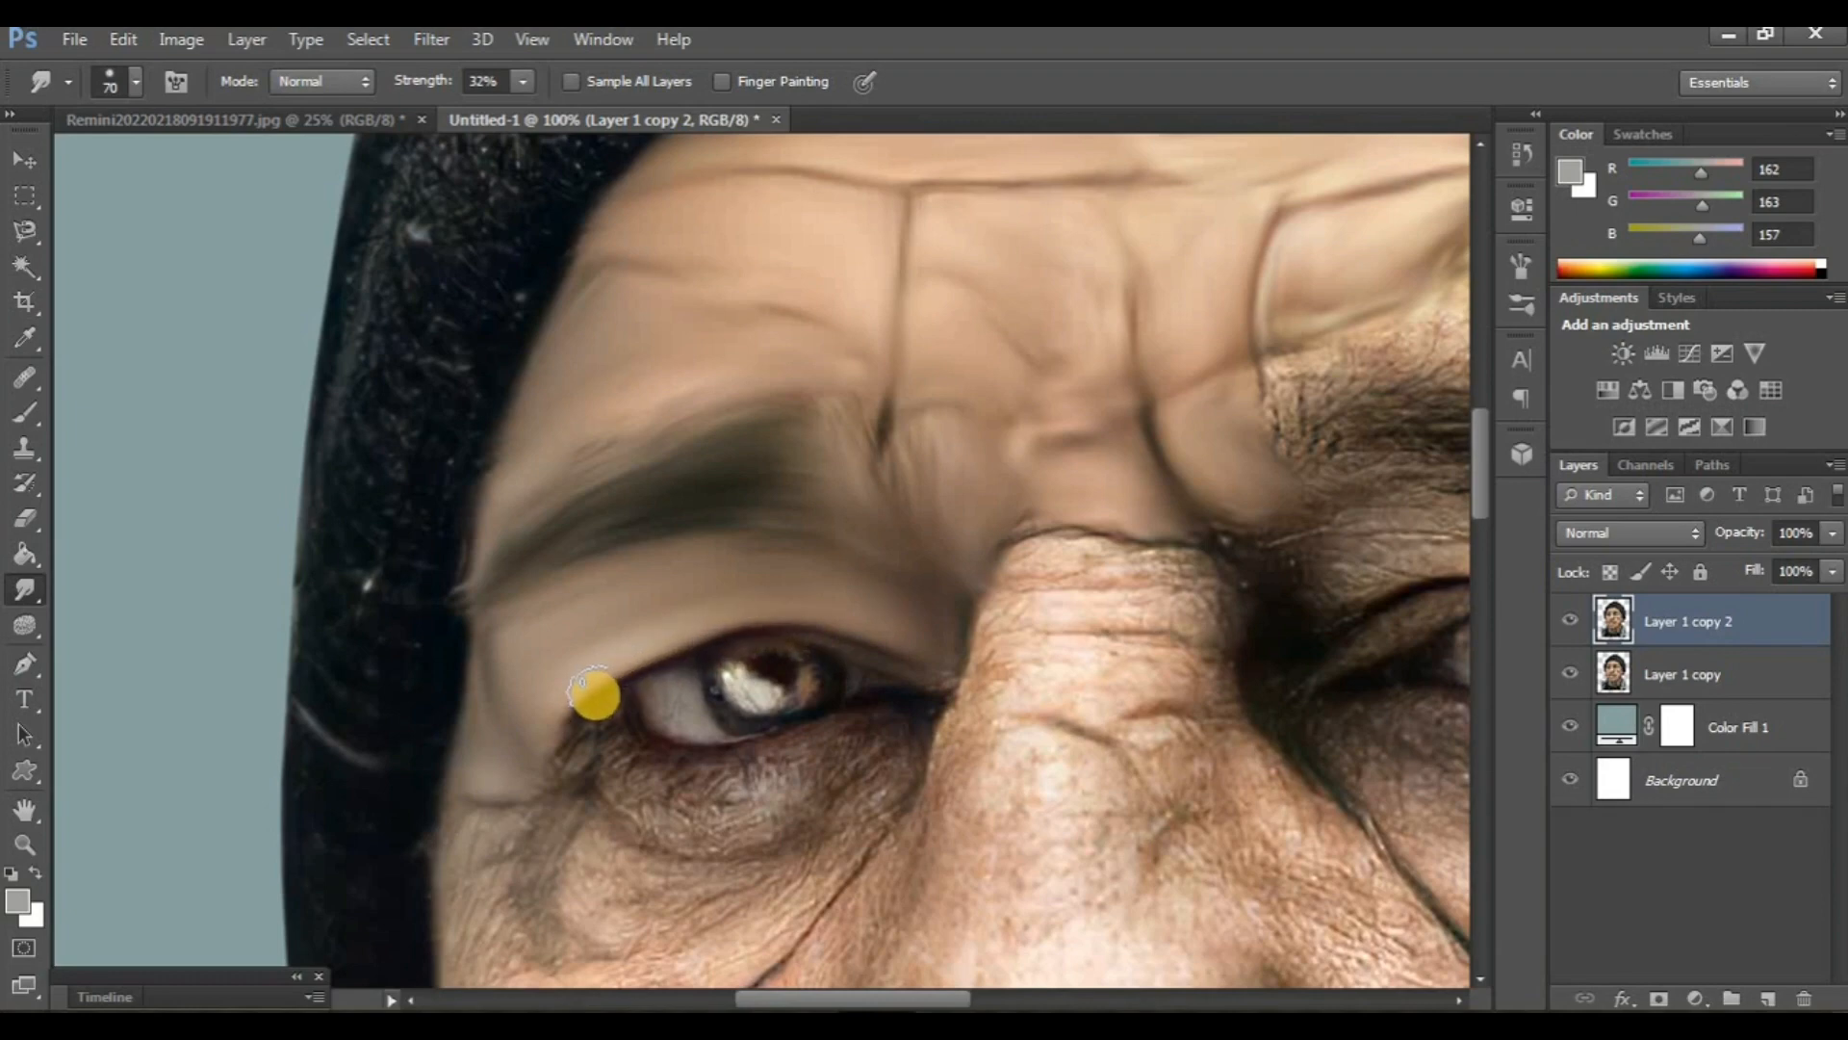
- Smudge the skin under the left eye smooth, down to the cheek fold, following the eye bag's curve
scroll(866, 674, "down", 1)
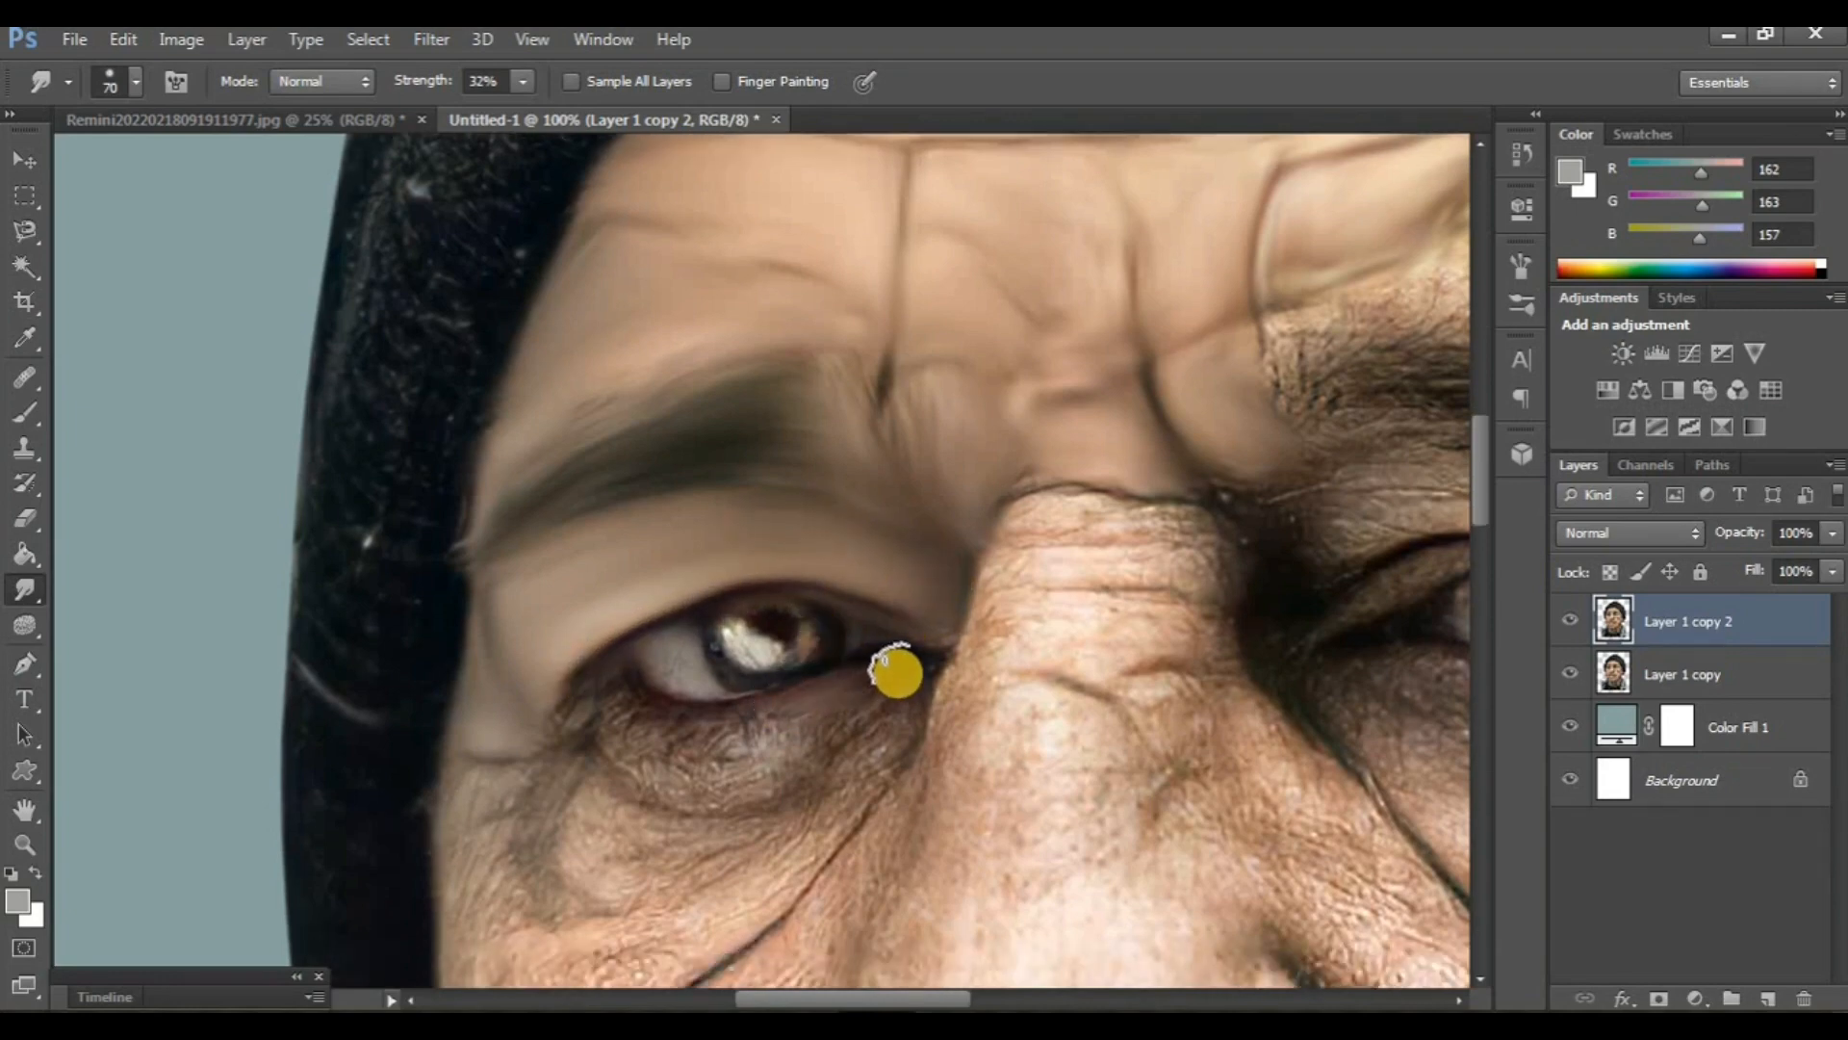
mouse_move(602, 694)
left_mouse_down()
mouse_move(697, 720)
mouse_move(894, 687)
mouse_move(686, 757)
mouse_move(597, 727)
mouse_move(664, 782)
mouse_move(804, 762)
mouse_move(909, 718)
mouse_move(896, 747)
mouse_move(773, 799)
mouse_move(647, 786)
mouse_move(568, 719)
mouse_move(878, 841)
left_mouse_up()
scroll(757, 749, "down", 2)
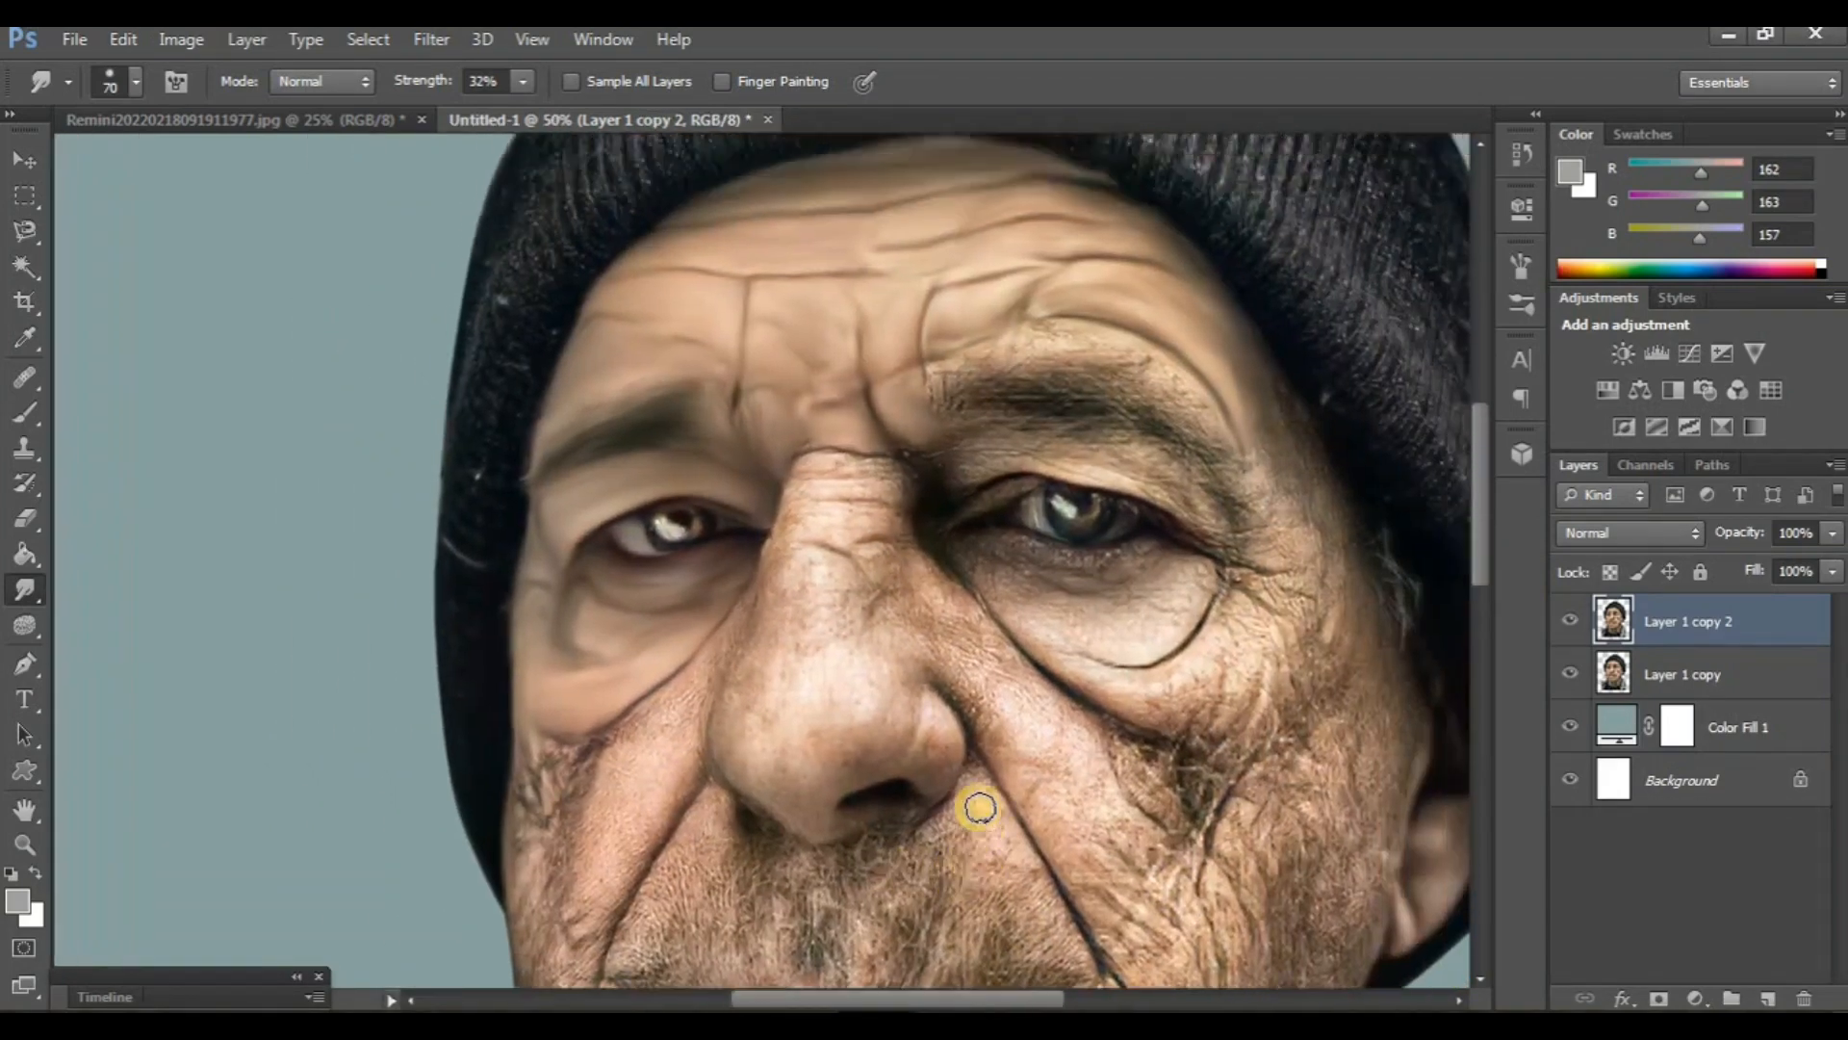
- Compare the left eye area before and after smudging by switching Layer 1 copy 2 off and on
scroll(980, 807, "up", 1)
left_click(1572, 627)
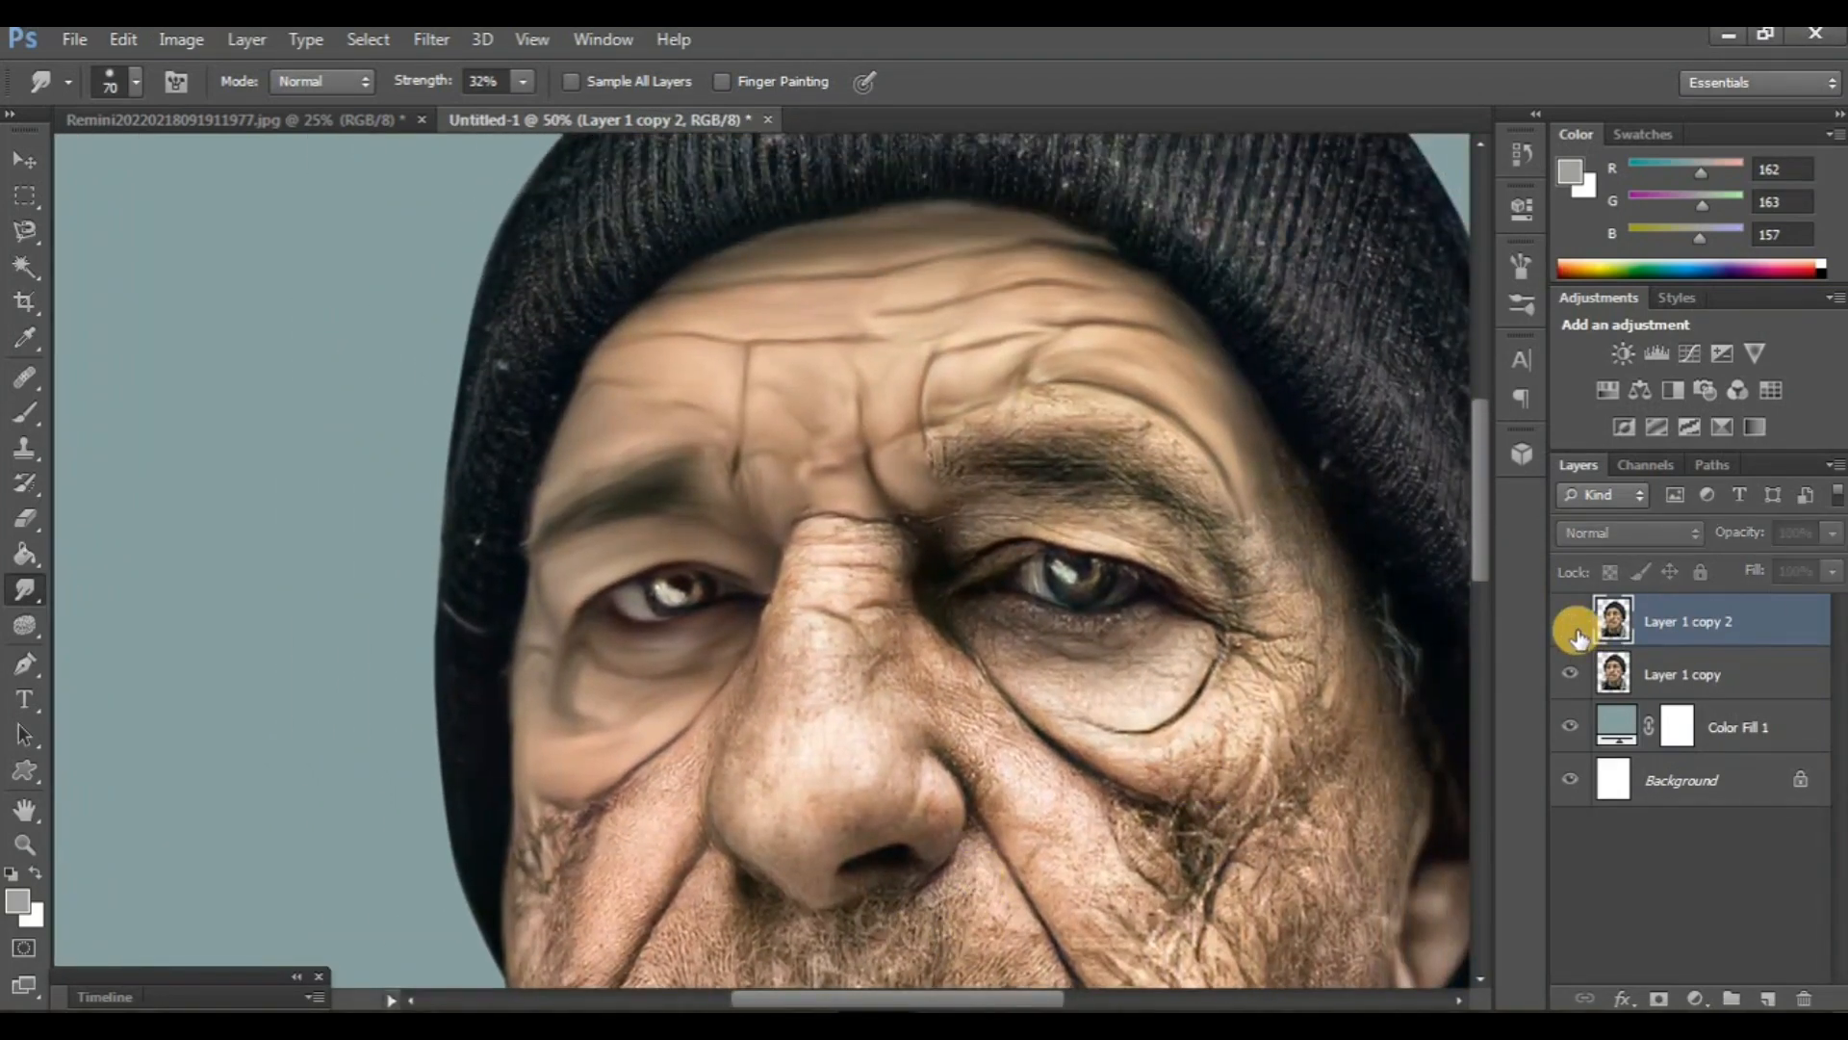
left_click(1572, 627)
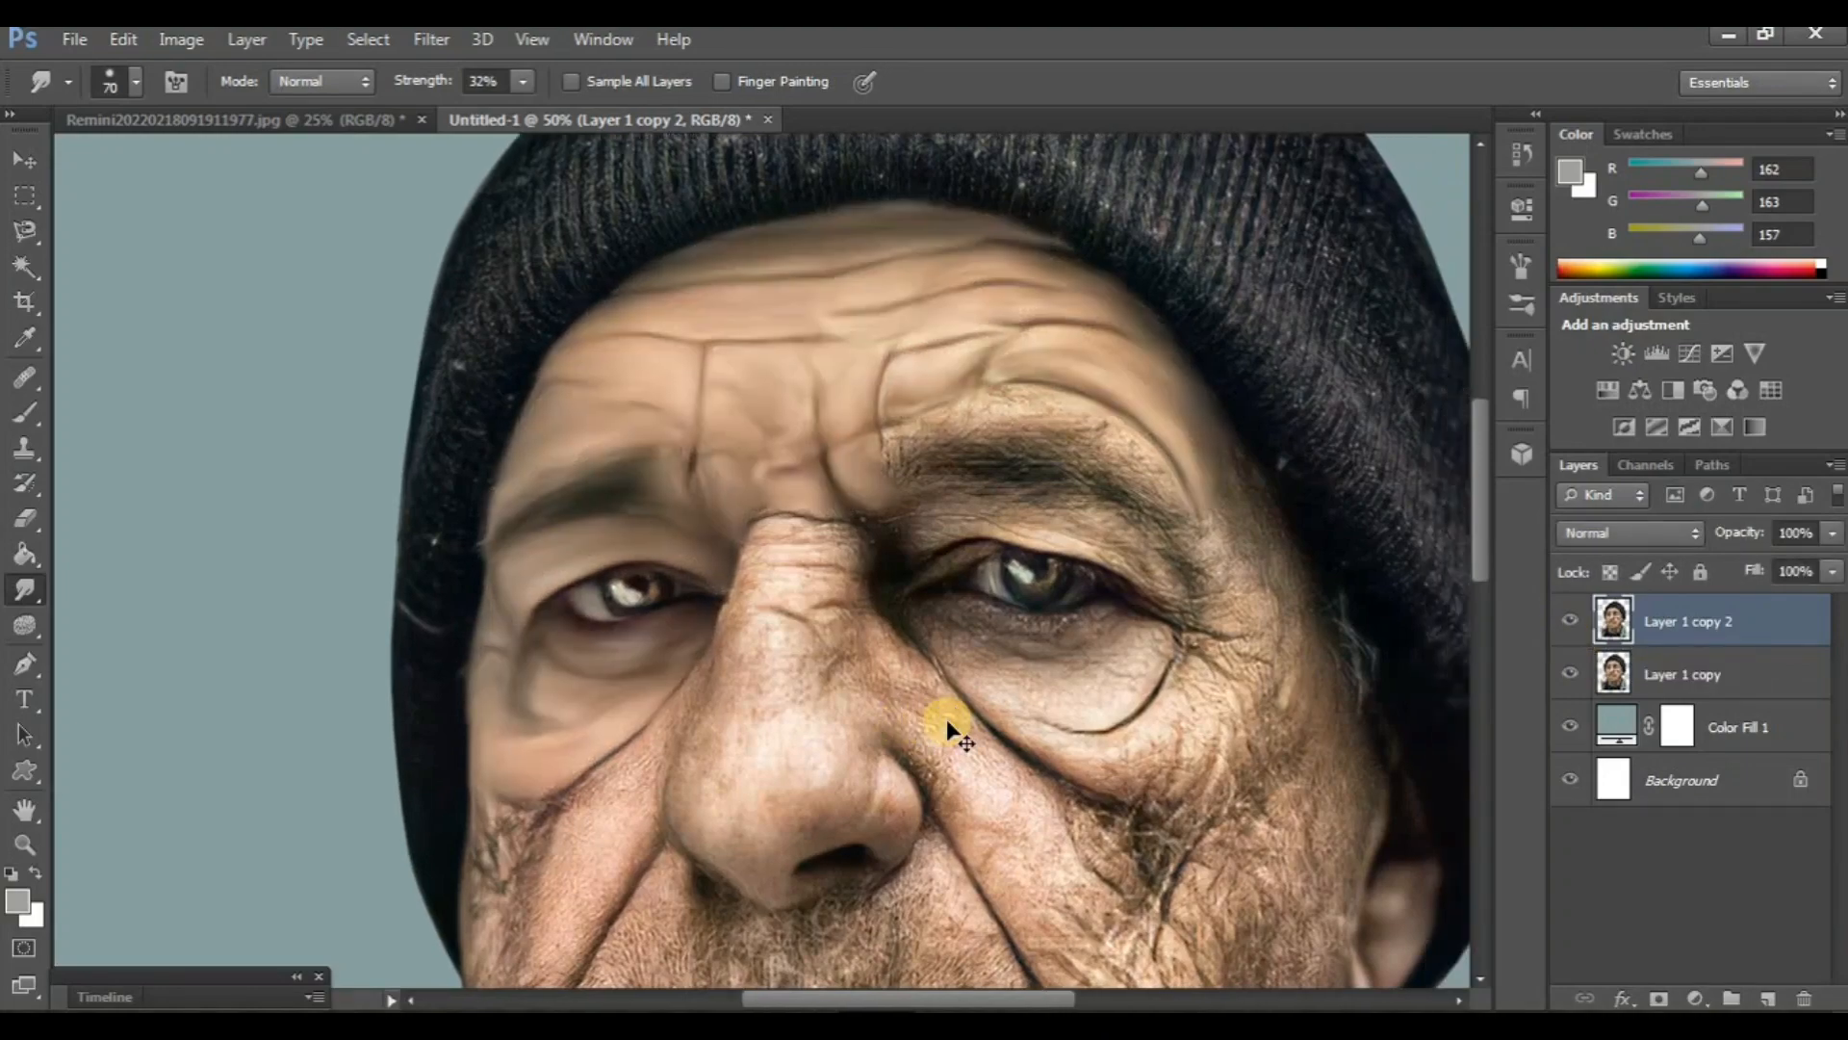
- Smudge the right eyebrow, eyelid, under-eye bag and outer eye corner smooth, keeping the main fold lines
scroll(945, 720, "up", 2)
scroll(903, 602, "right", 5)
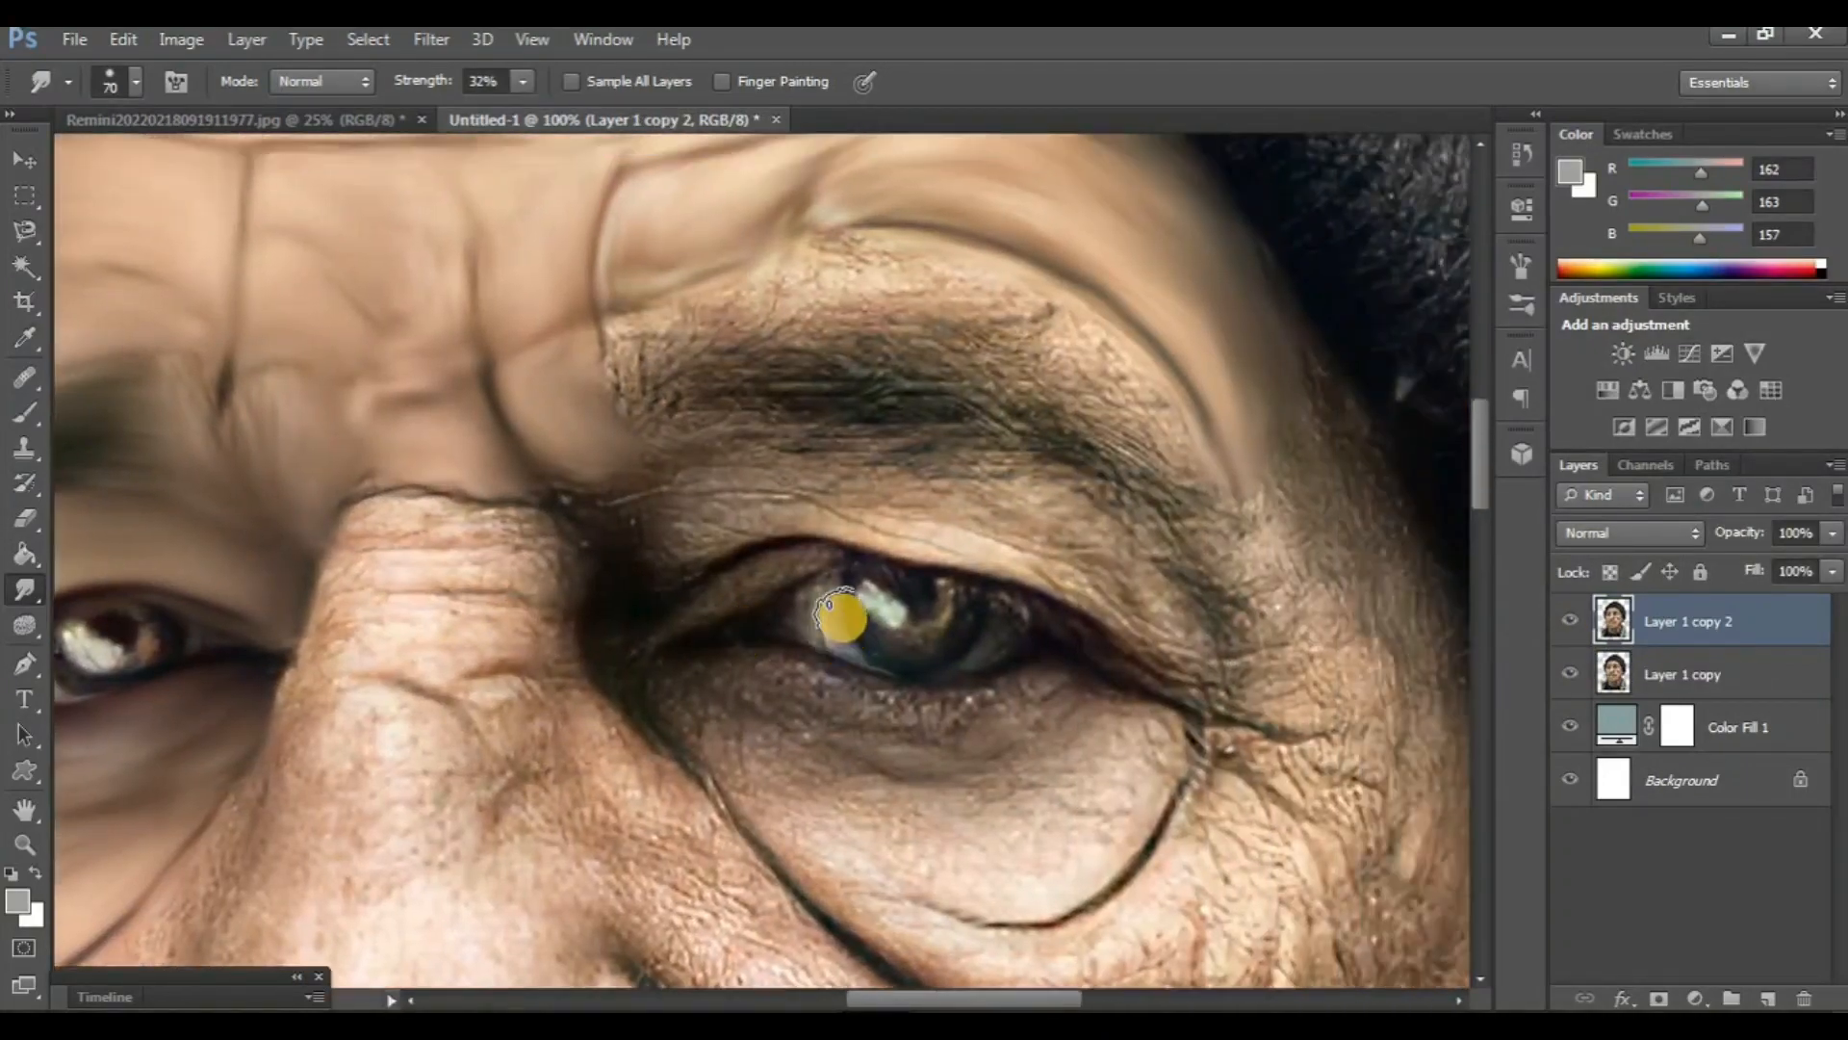
scroll(732, 607, "up", 3)
mouse_move(604, 579)
left_mouse_down()
mouse_move(670, 533)
mouse_move(588, 587)
mouse_move(611, 519)
mouse_move(562, 589)
mouse_move(560, 529)
mouse_move(645, 574)
mouse_move(782, 547)
mouse_move(684, 557)
mouse_move(802, 565)
mouse_move(659, 595)
mouse_move(848, 592)
mouse_move(937, 617)
mouse_move(847, 531)
left_mouse_up()
mouse_move(984, 535)
left_mouse_down()
mouse_move(797, 527)
mouse_move(1066, 640)
mouse_move(1089, 673)
mouse_move(990, 626)
mouse_move(1089, 686)
left_mouse_up()
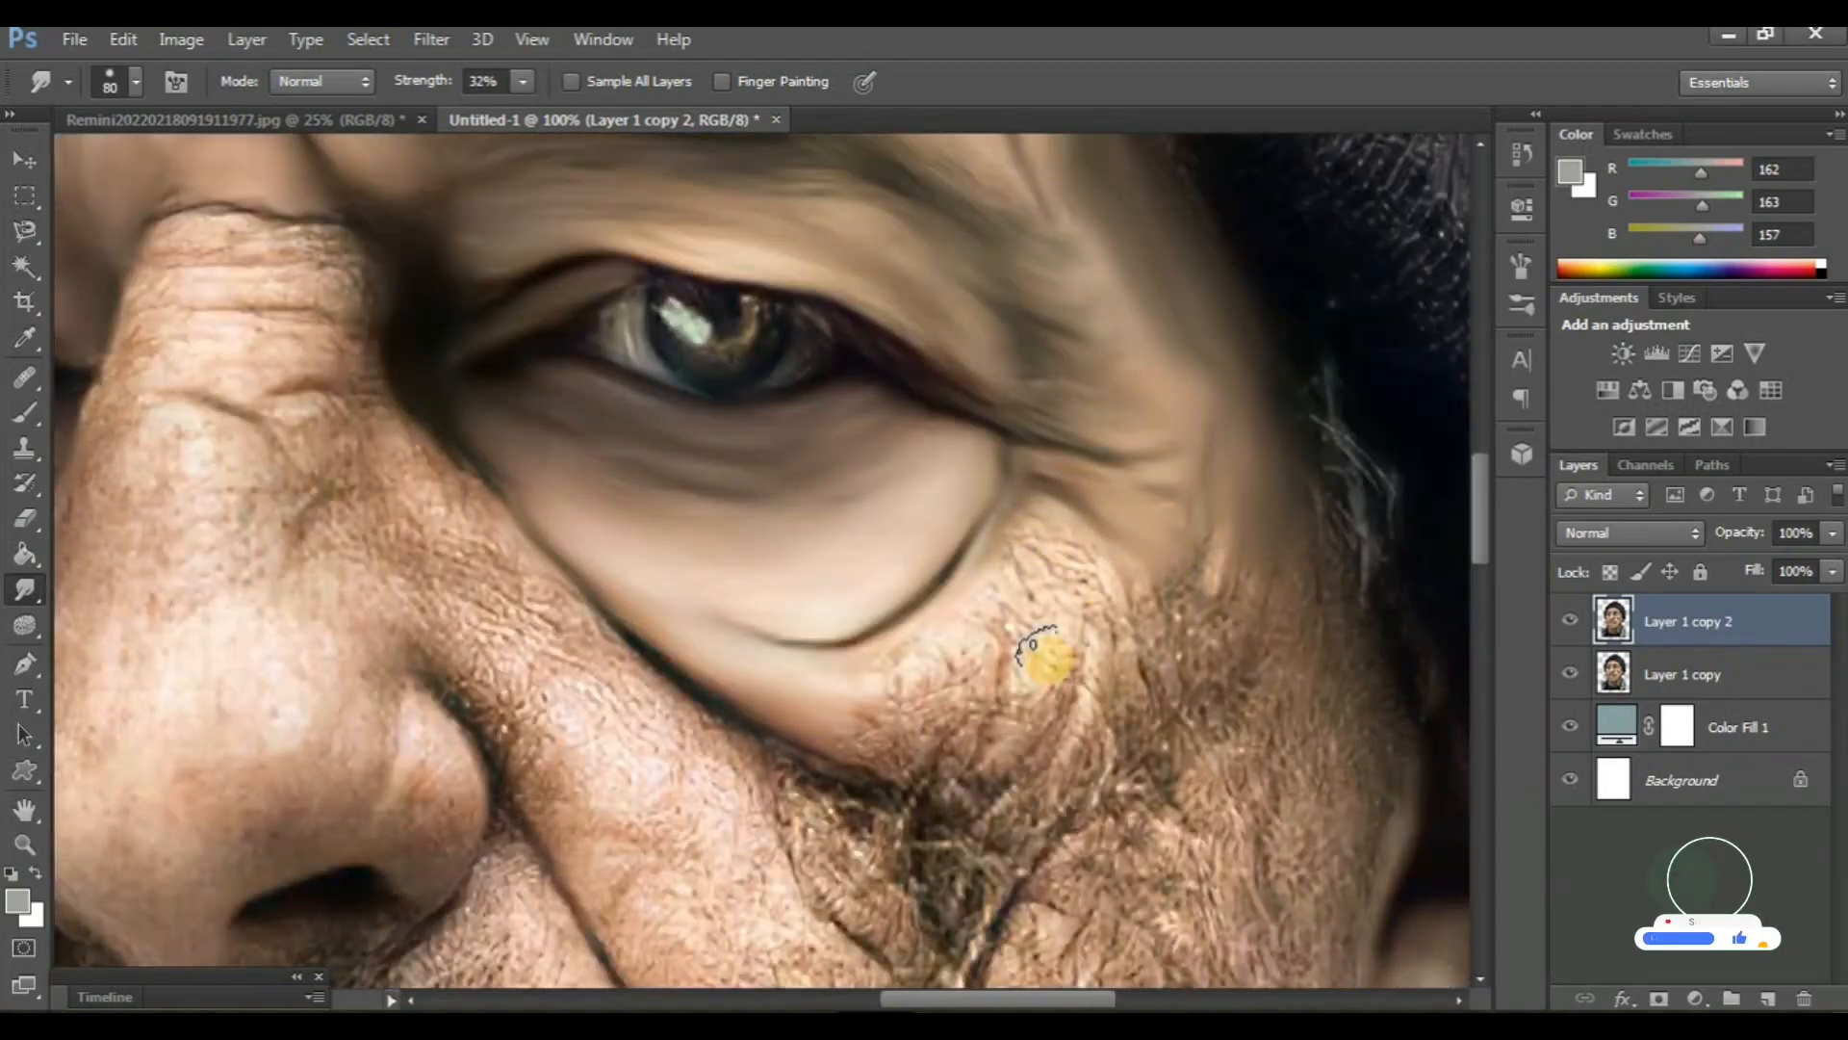
- Compare both smoothed eye areas with the original by toggling the visibility of Layer 1 copy 2
key("ctrl+minus")
key("ctrl+minus")
key("ctrl+minus")
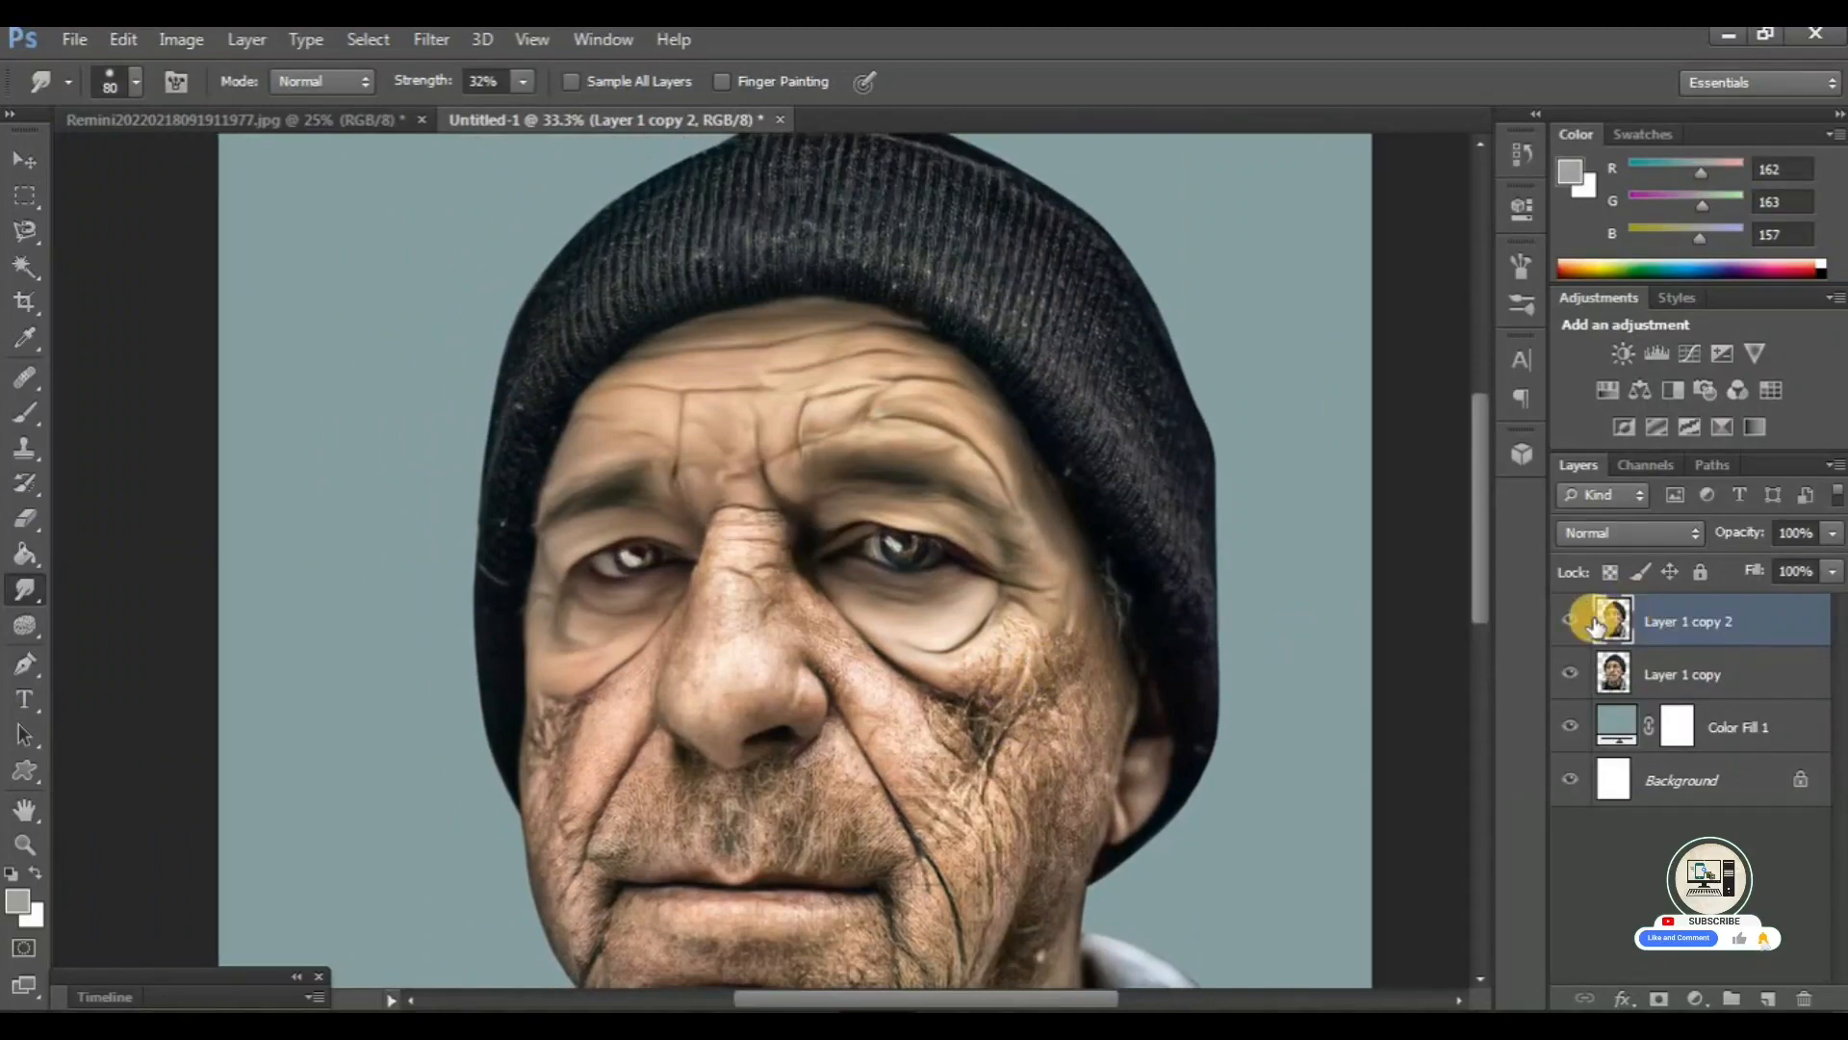
left_click(1571, 621)
left_click(1576, 623)
scroll(940, 648, "down", 2)
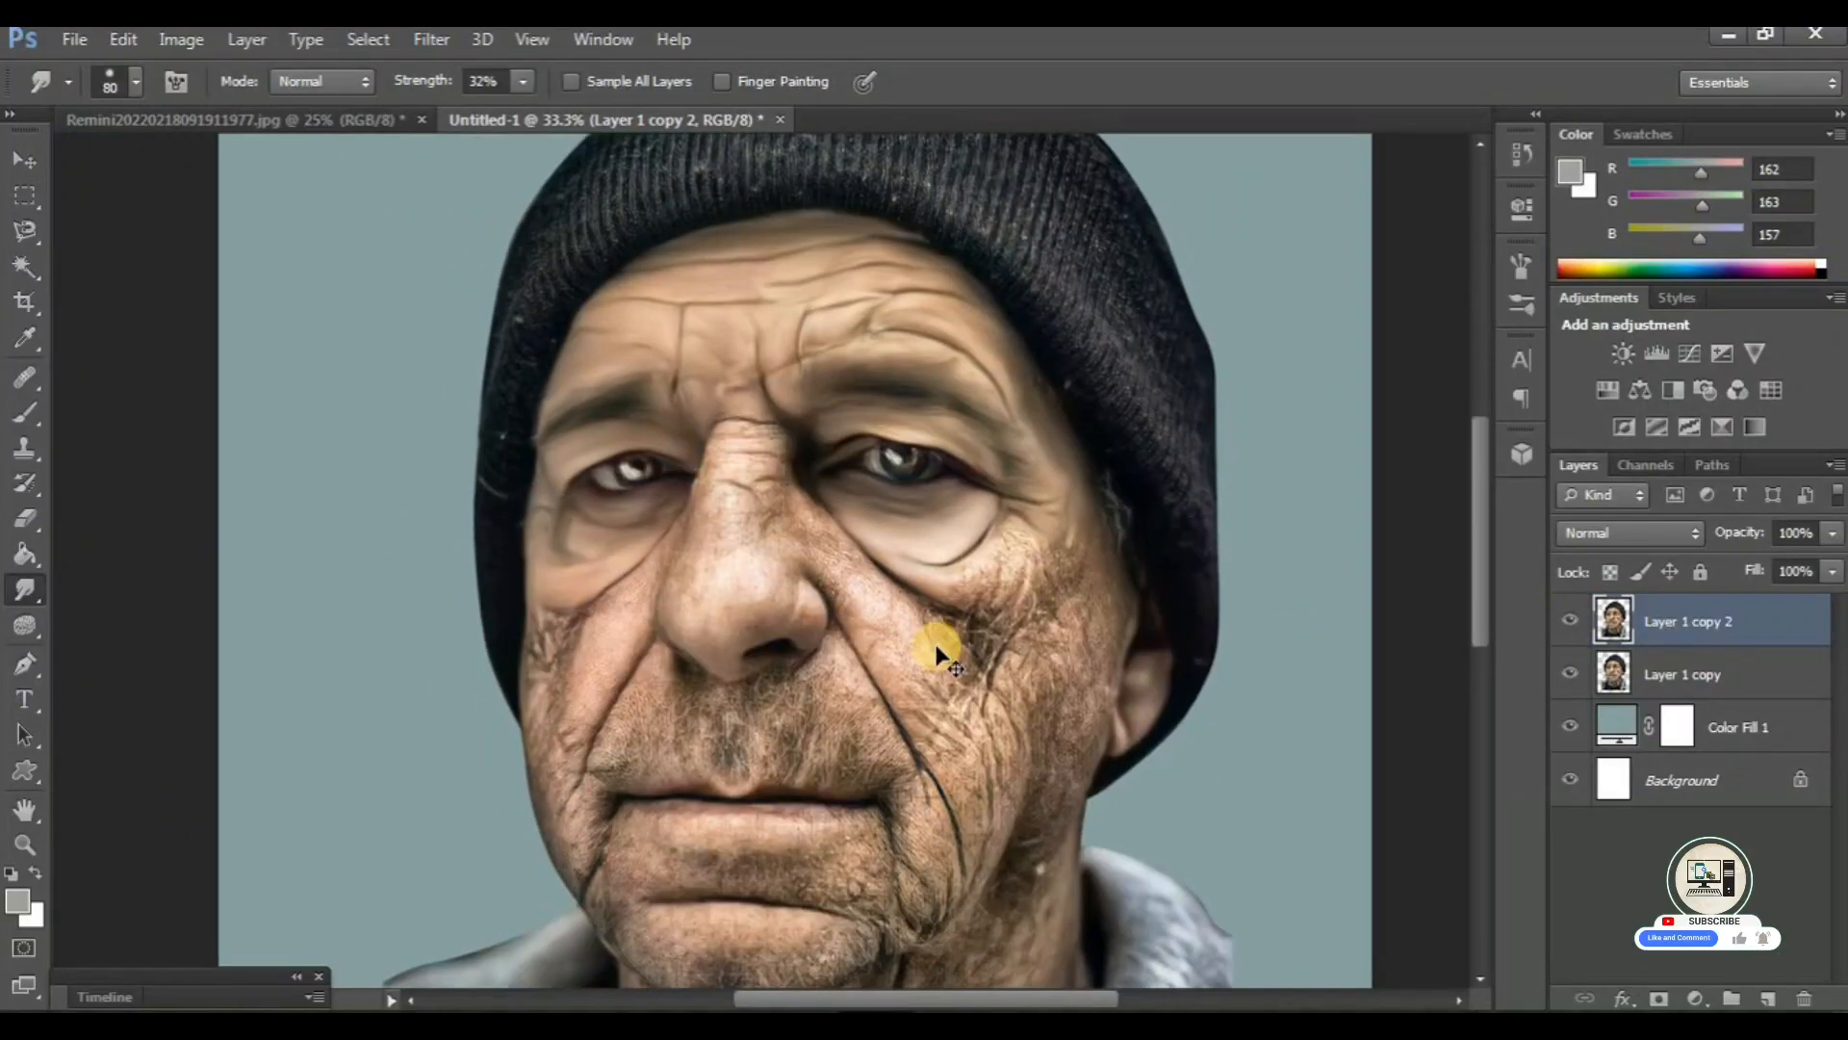
- Smudge the nose from the bridge to the tip, then smooth the left cheek down to the jaw edge
key("ctrl+plus")
key("ctrl+plus")
key("ctrl+plus")
scroll(924, 640, "up", 5)
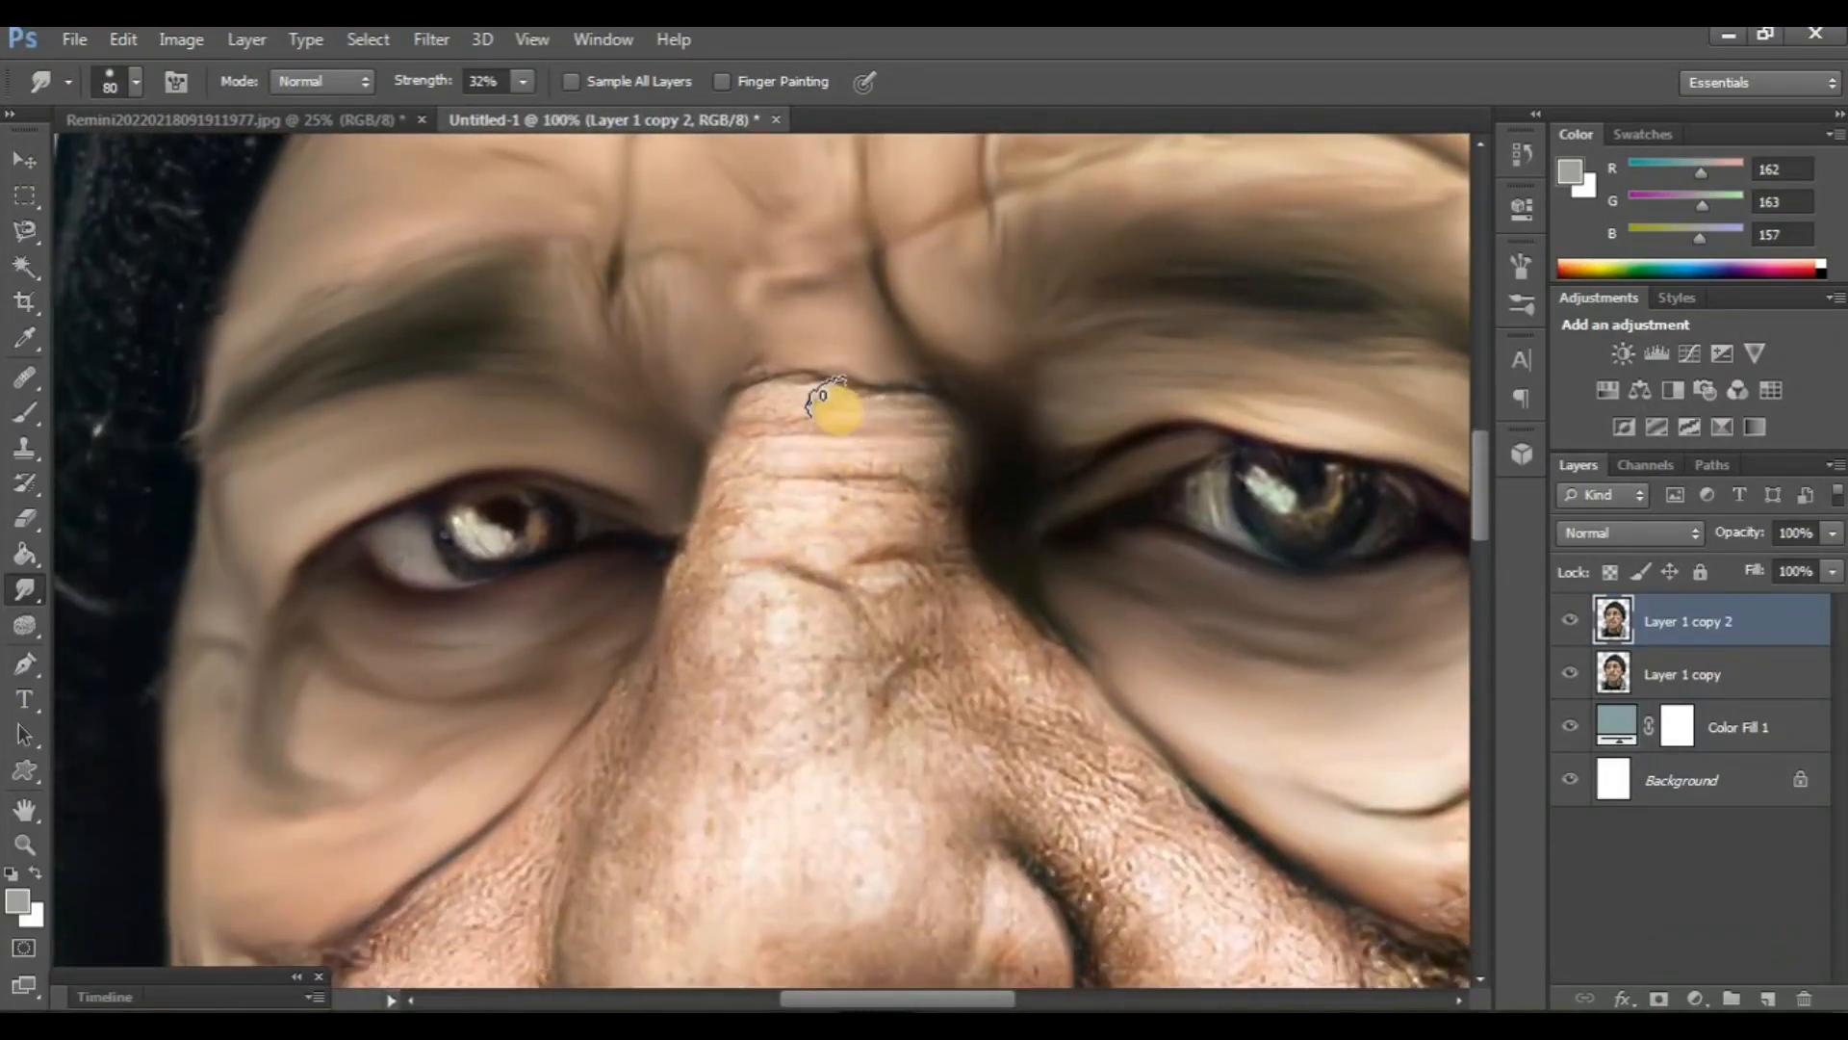
left_click_drag(826, 402, 917, 461)
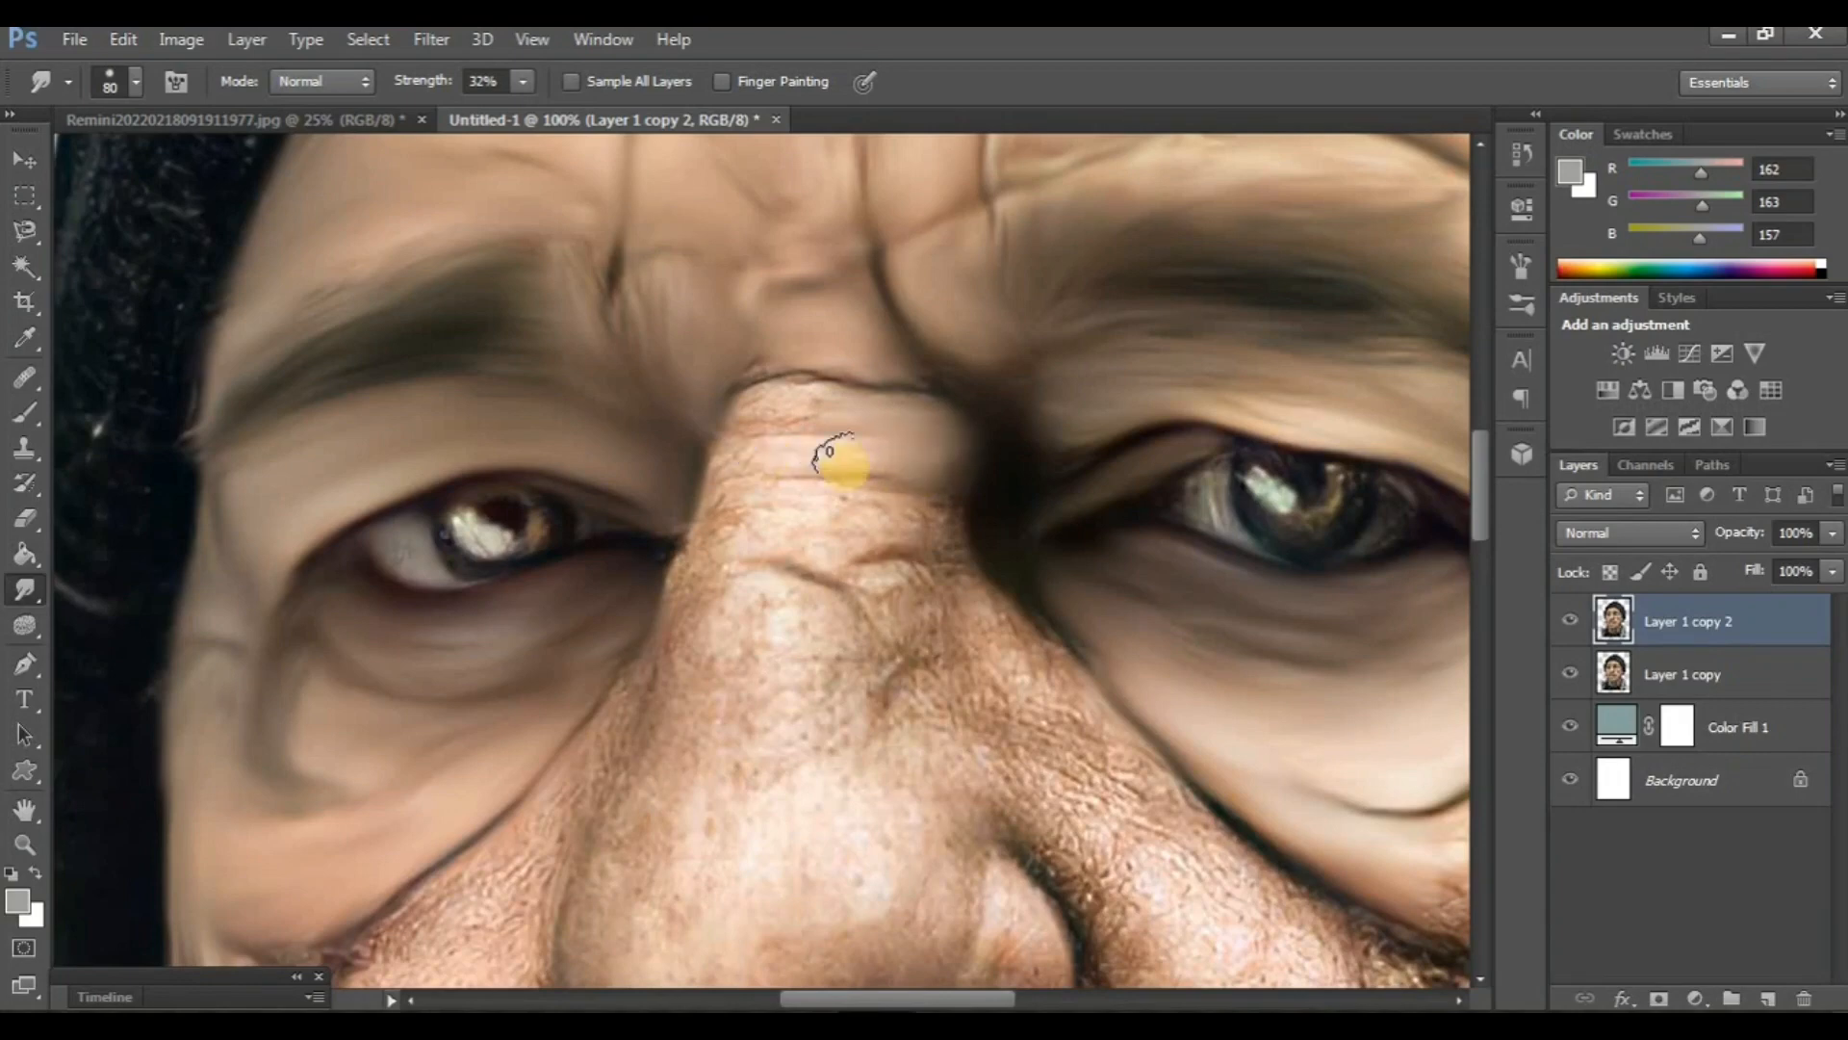
left_click_drag(760, 380, 876, 380)
scroll(799, 434, "down", 3)
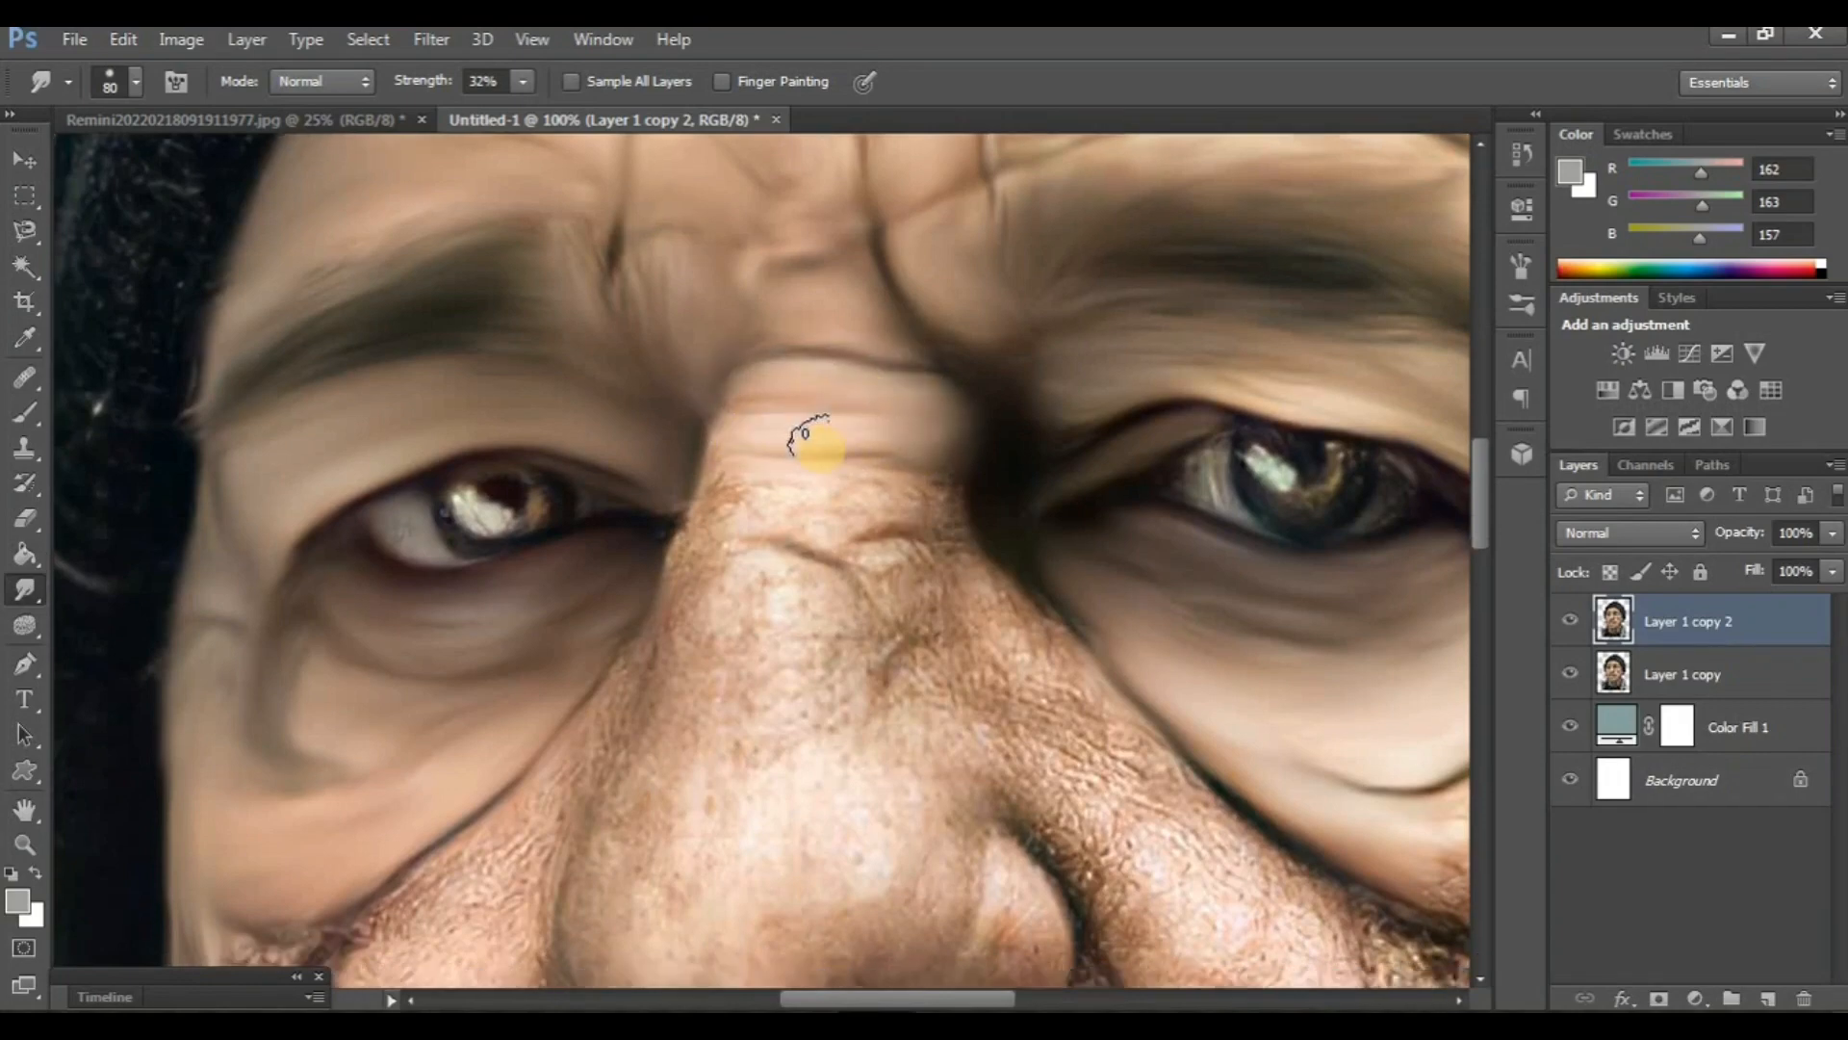
scroll(712, 433, "down", 3)
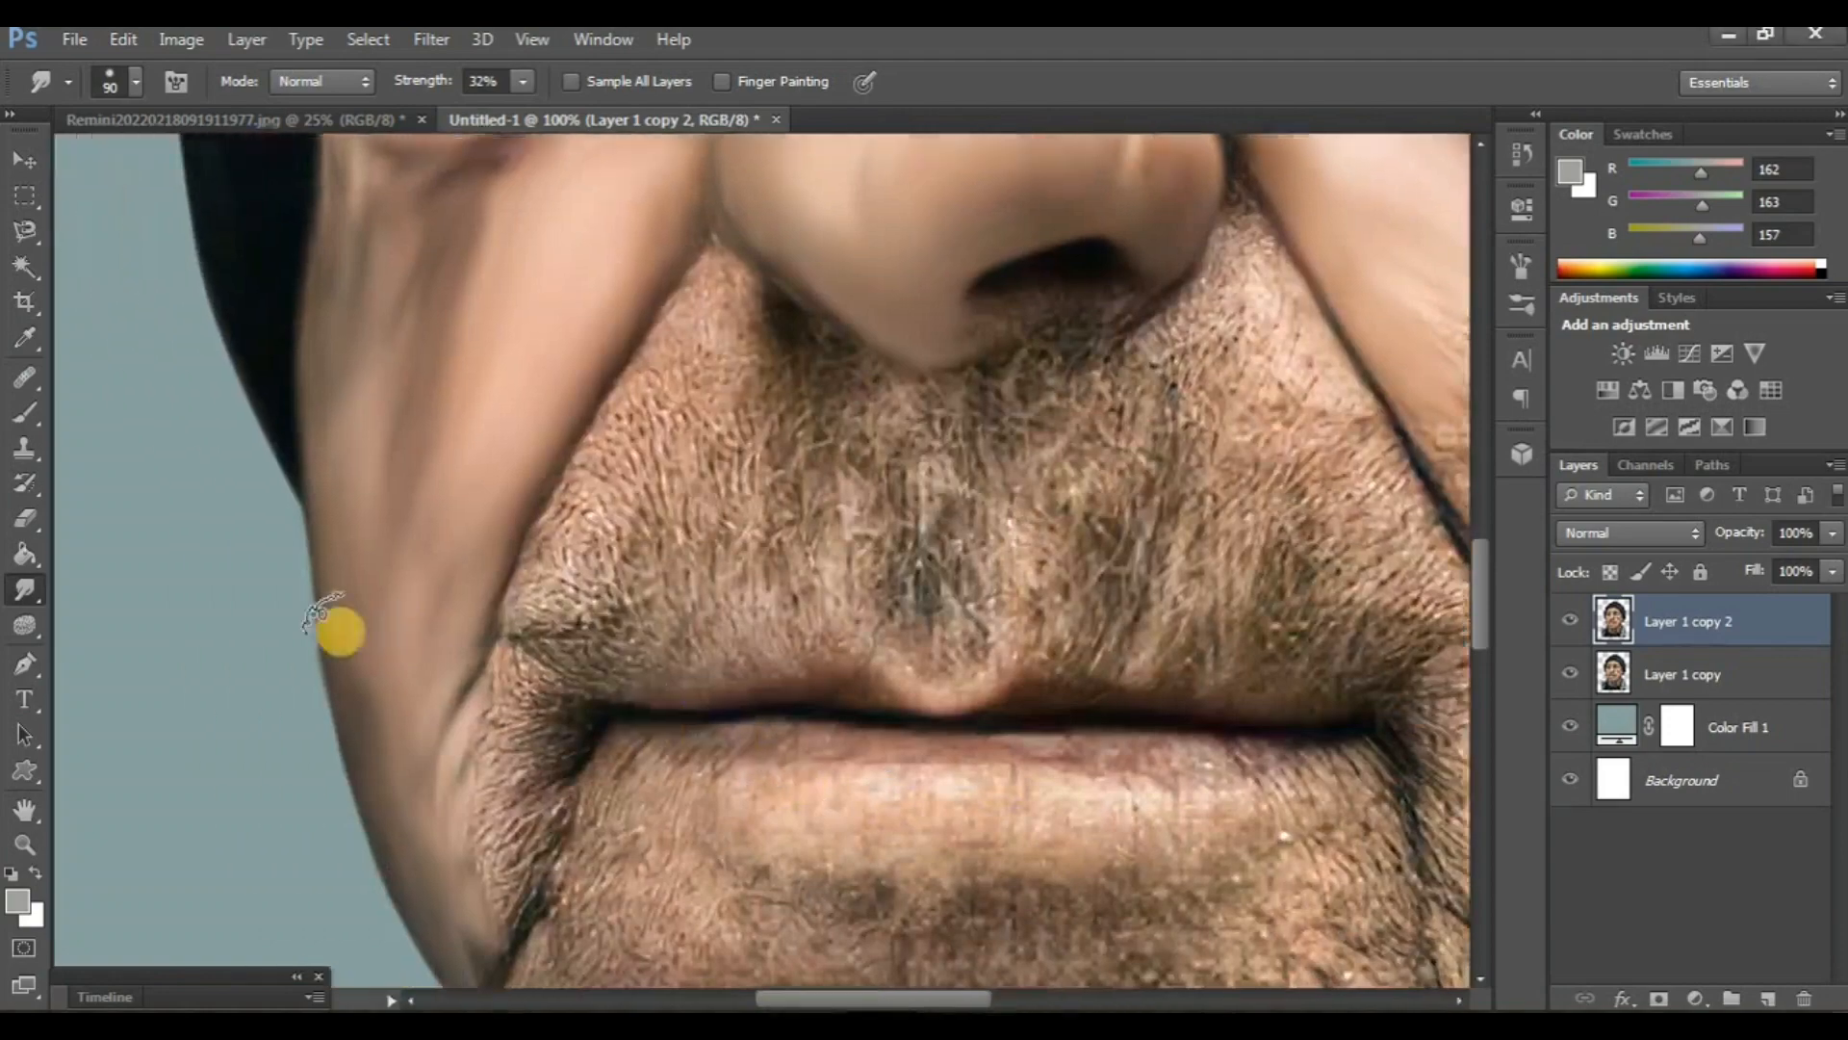
- Compare the smoothed nose and left cheek with the original by hiding and reshowing Layer 1 copy 2
scroll(337, 626, "up", 5)
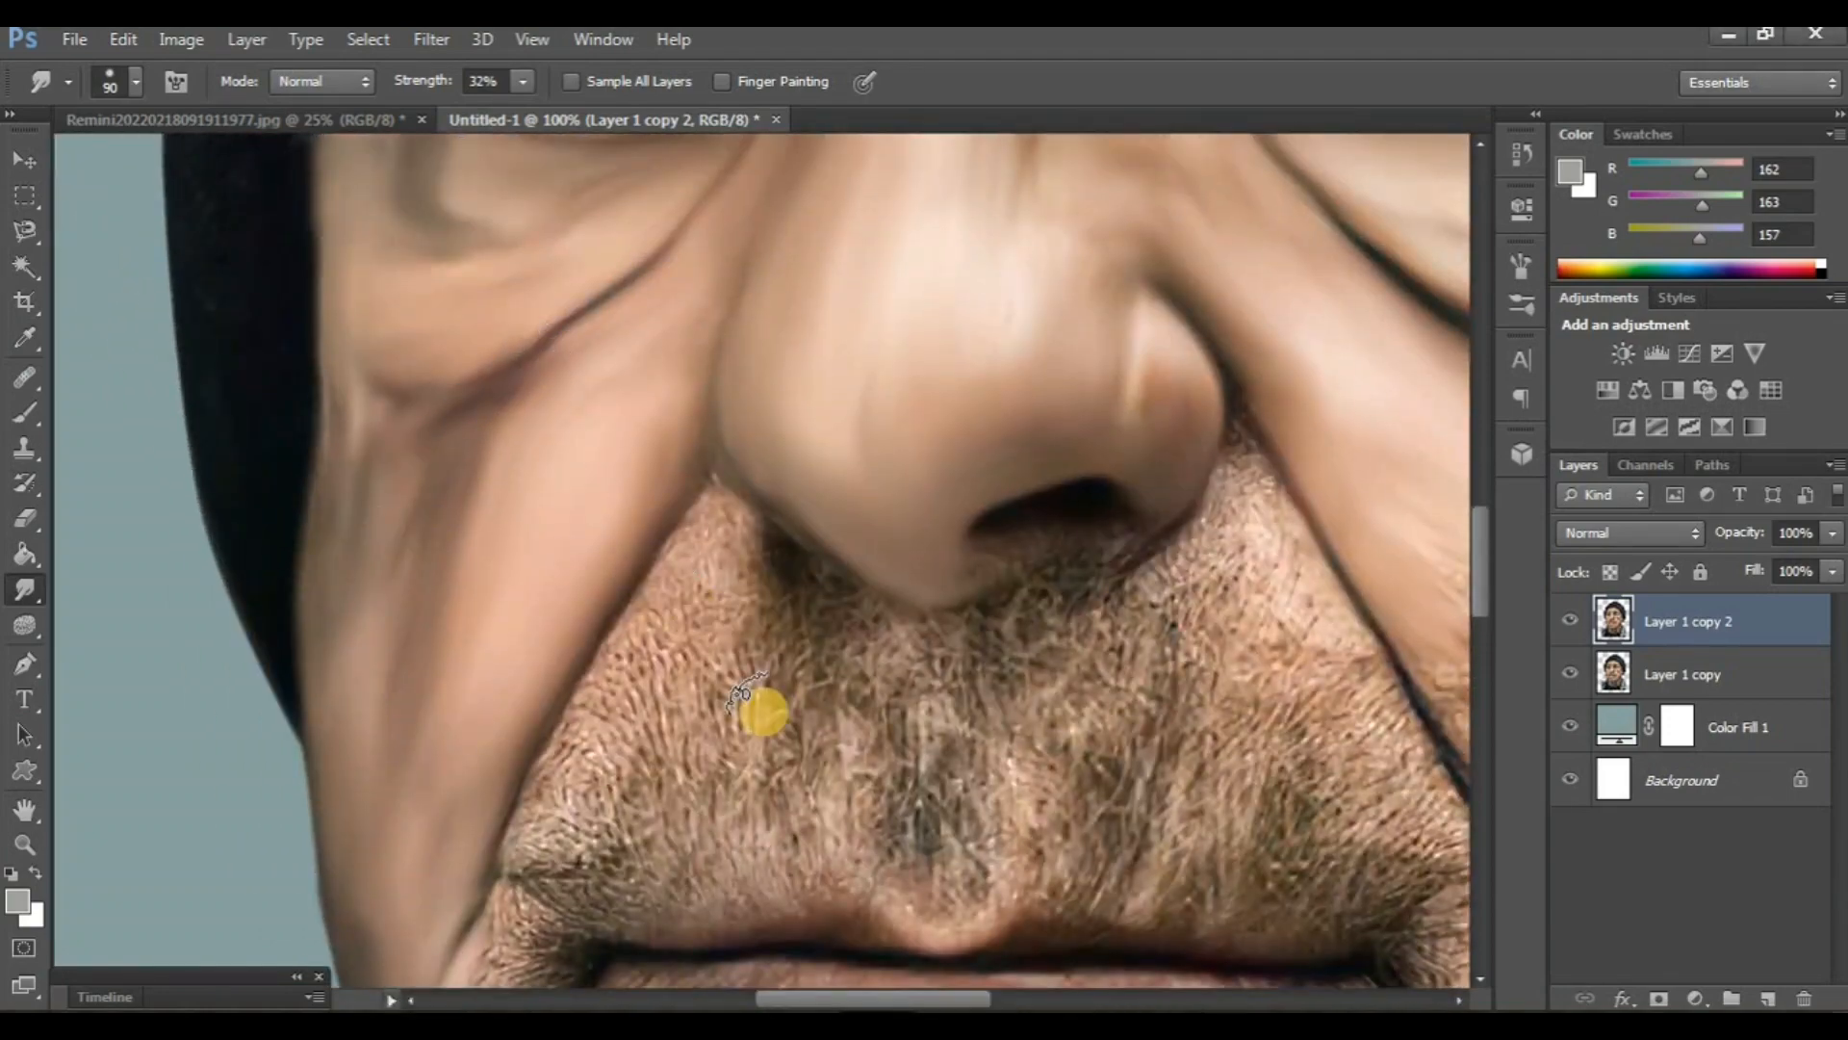
scroll(761, 712, "down", 3)
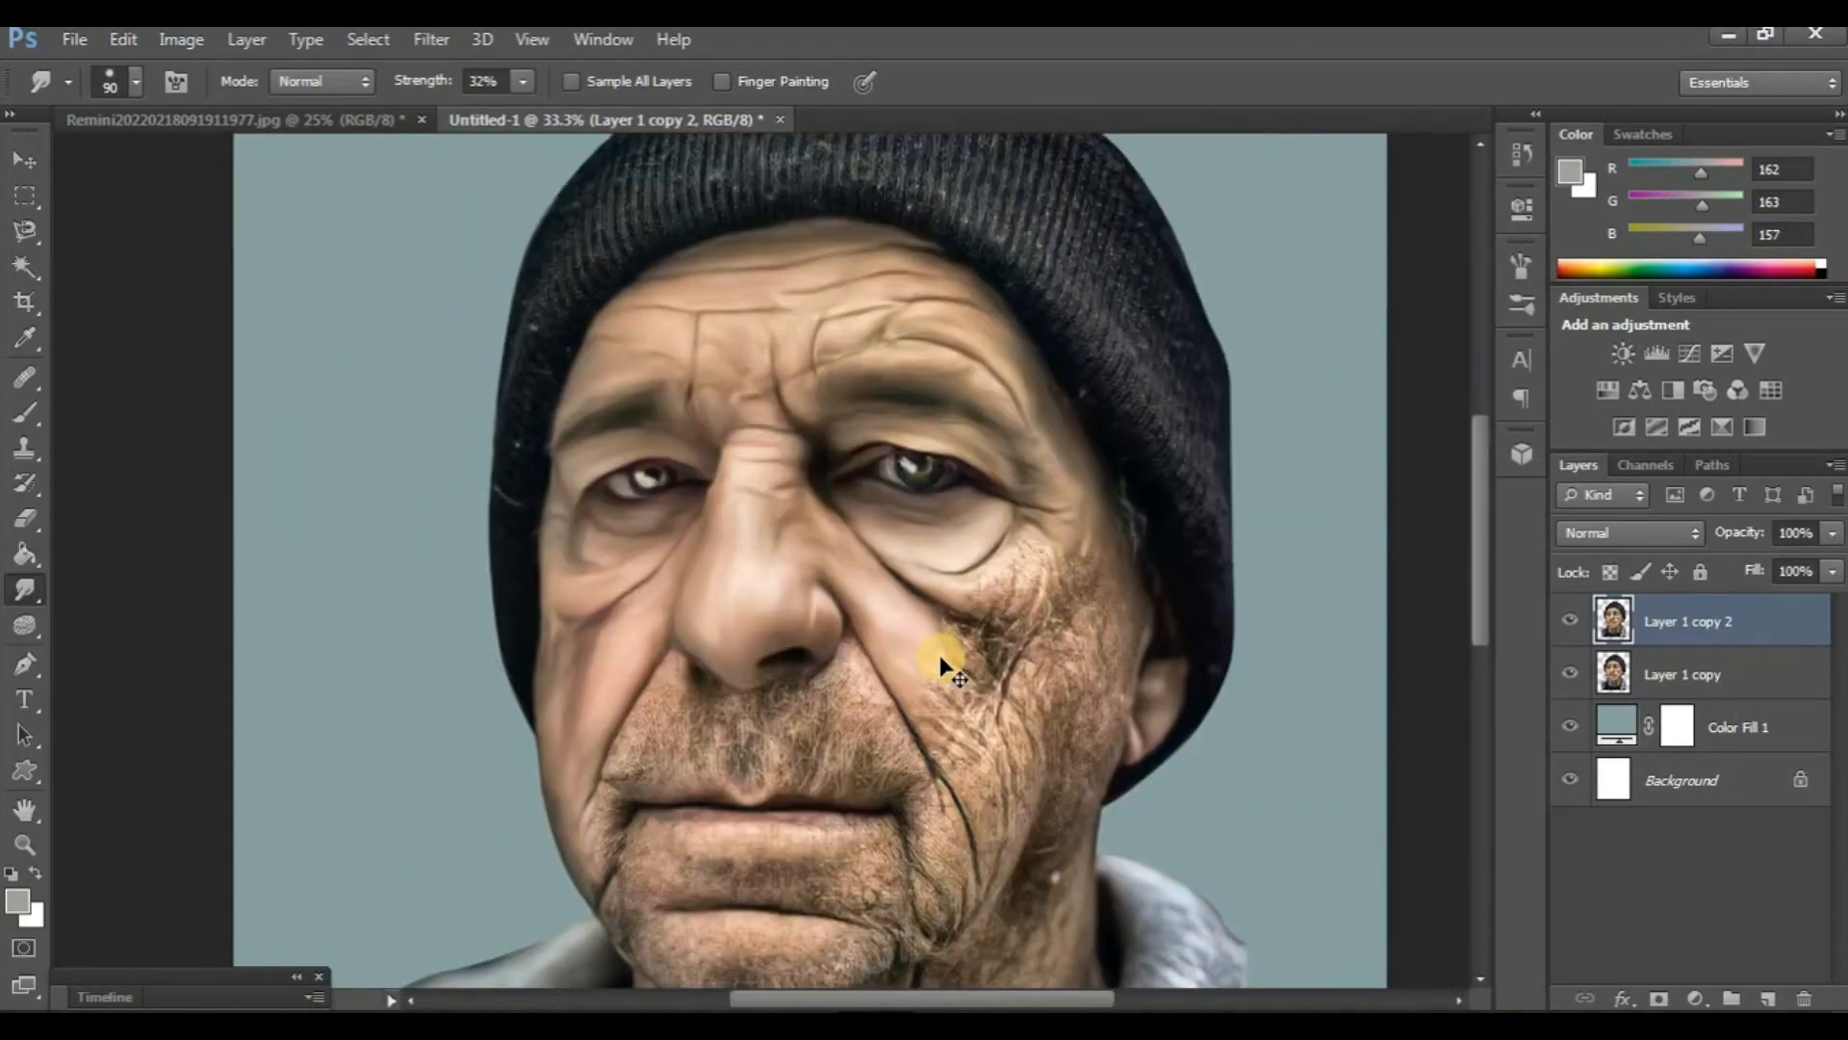
left_click(1570, 621)
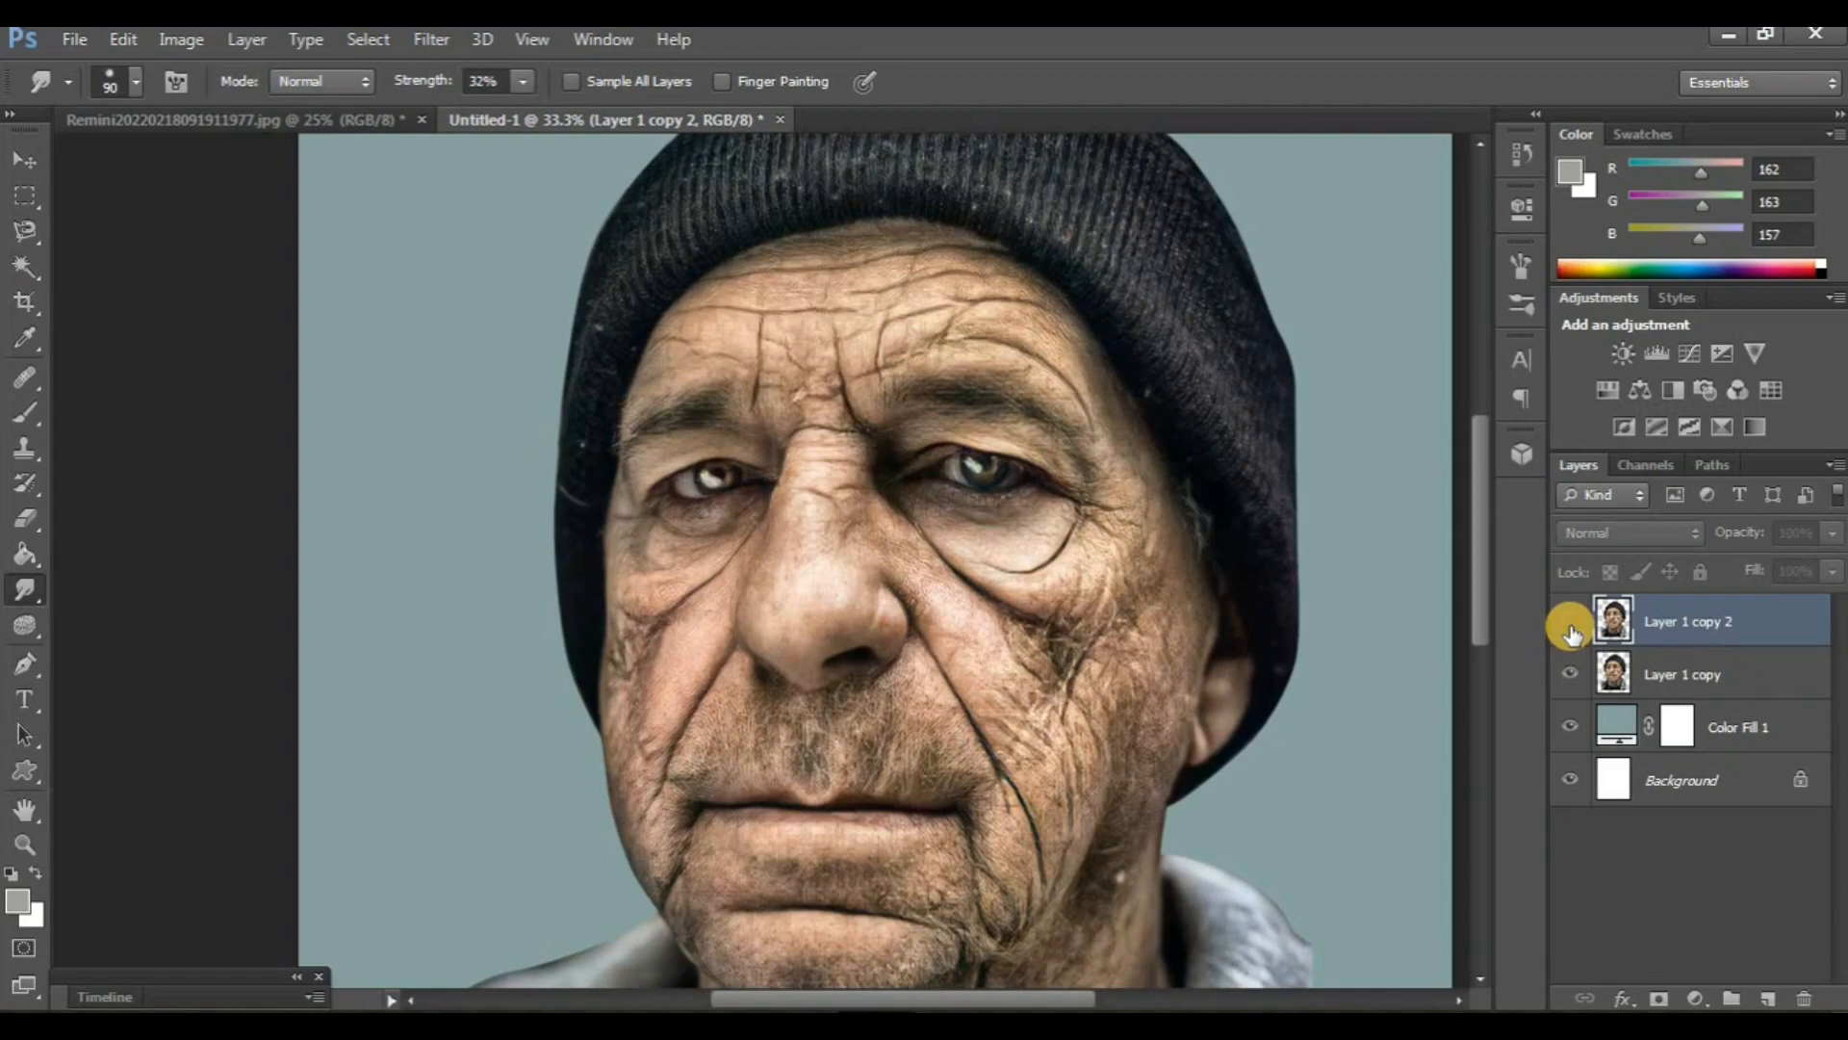
left_click(1571, 628)
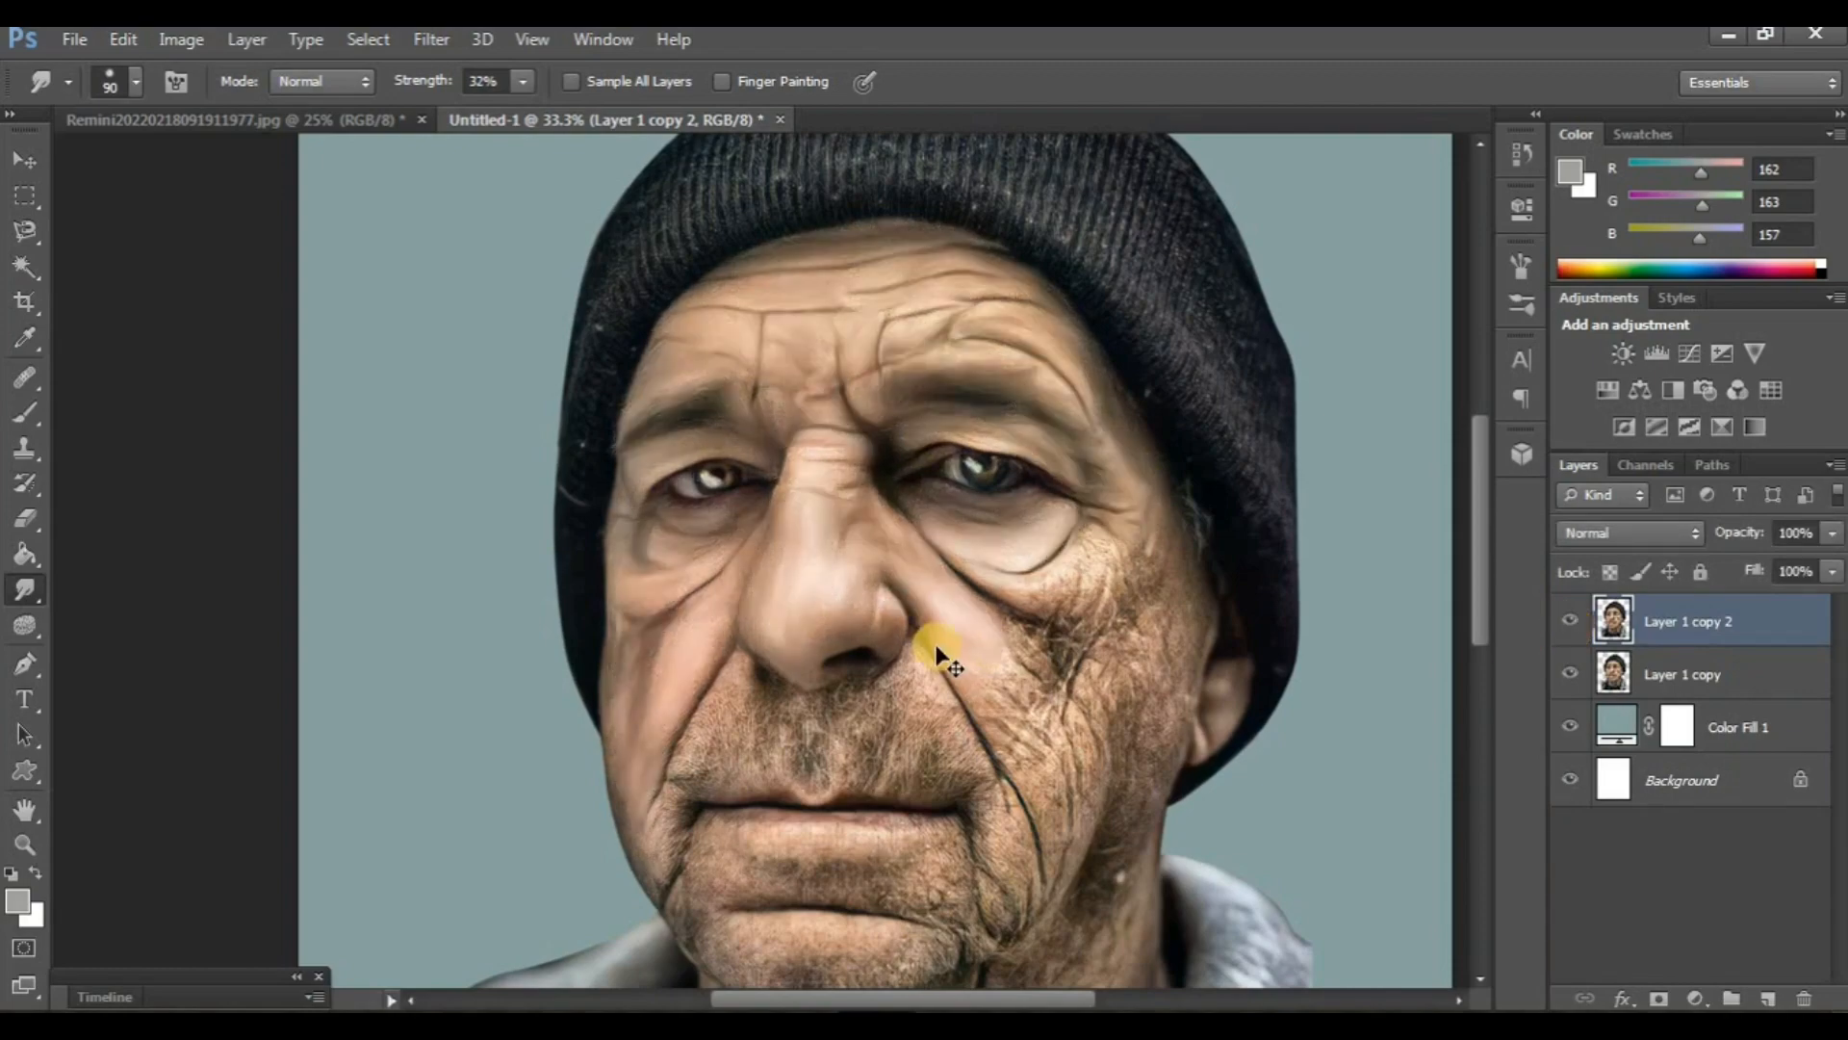
- Duplicate Layer 1 copy 2 and smudge the wrinkled right cheek smooth on the copy with a 125 px brush
scroll(930, 651, "up", 2)
scroll(928, 647, "right", 1)
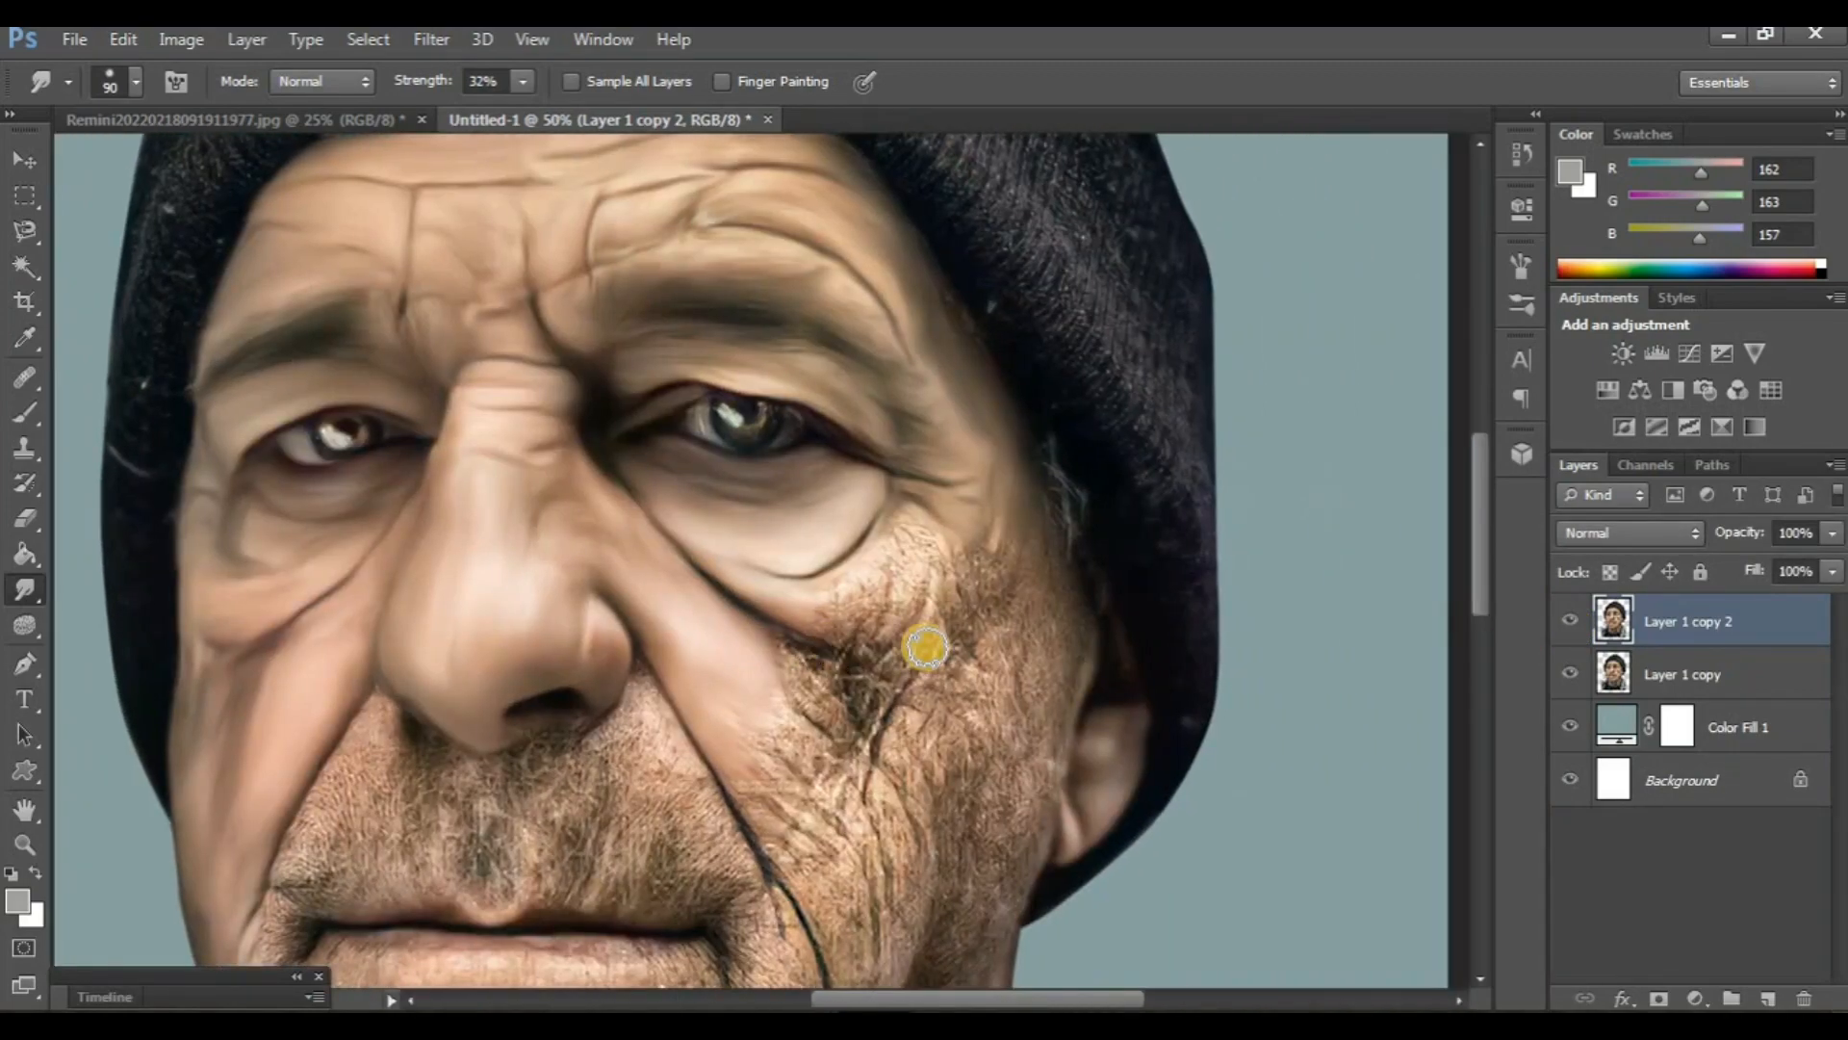
scroll(928, 647, "up", 1)
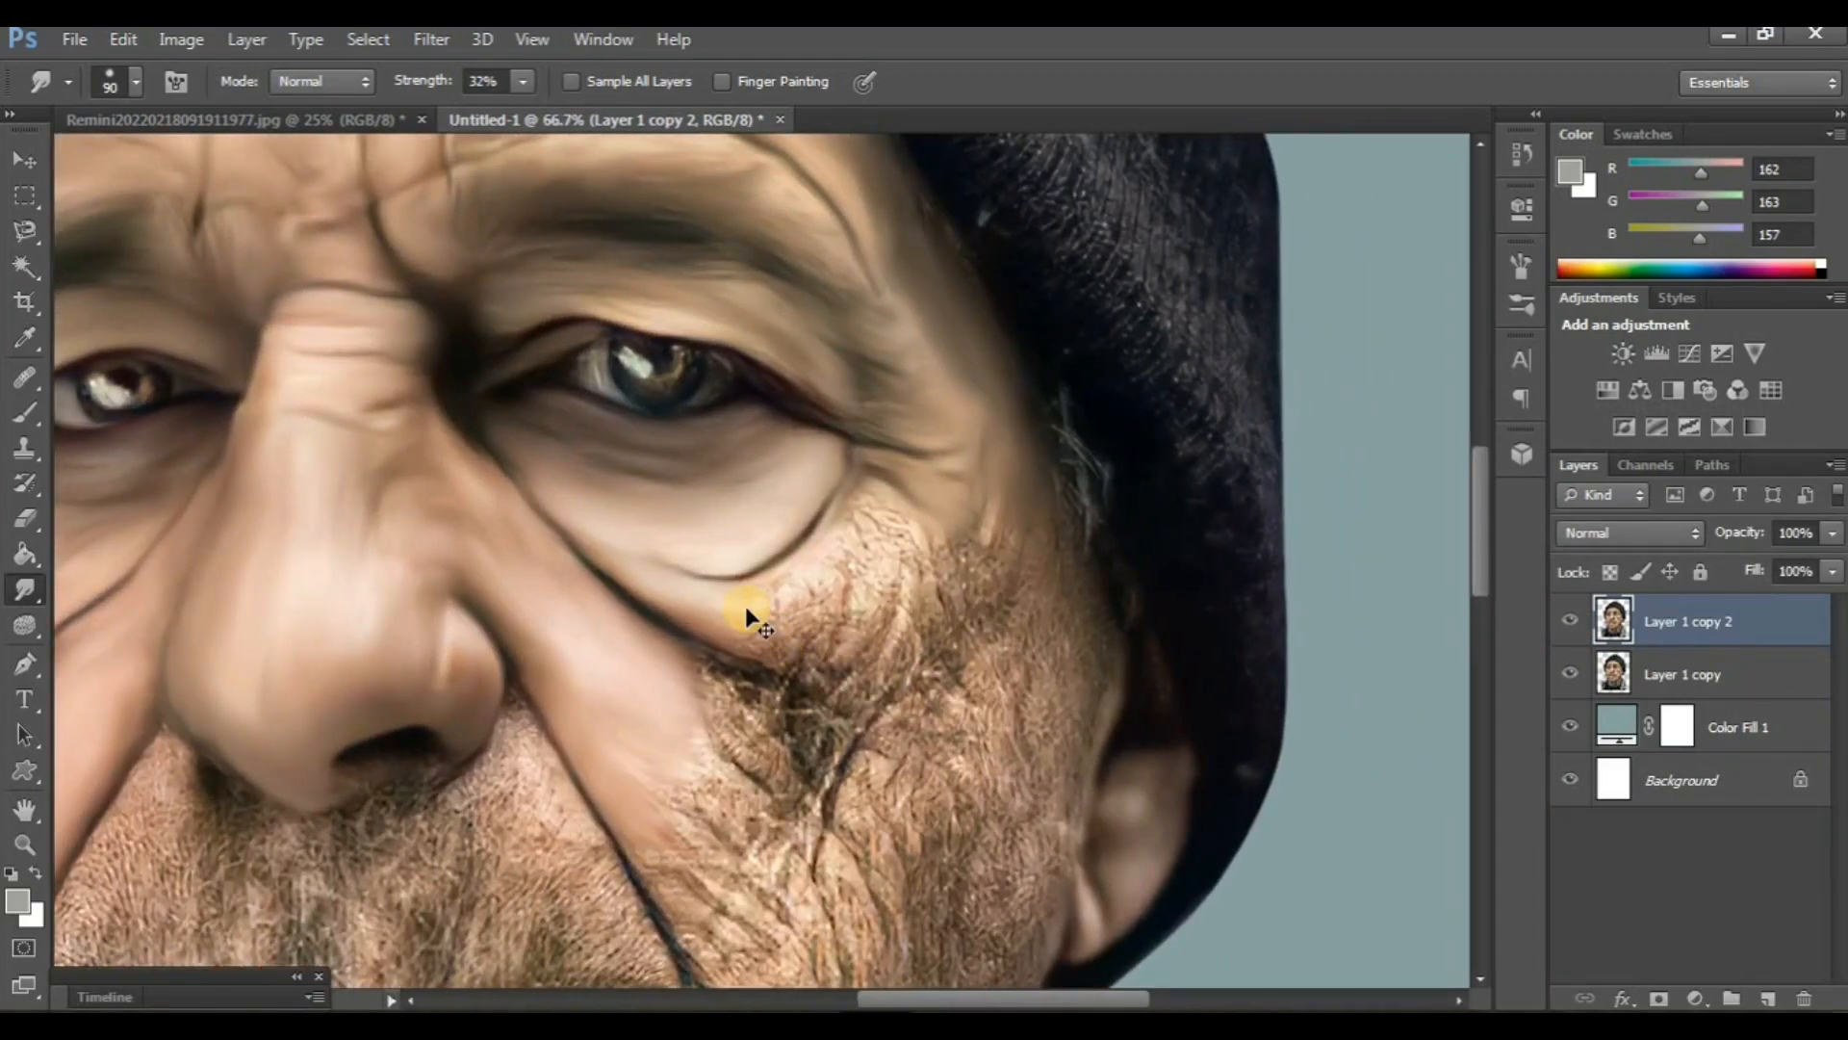
scroll(749, 612, "up", 1)
scroll(713, 589, "down", 1)
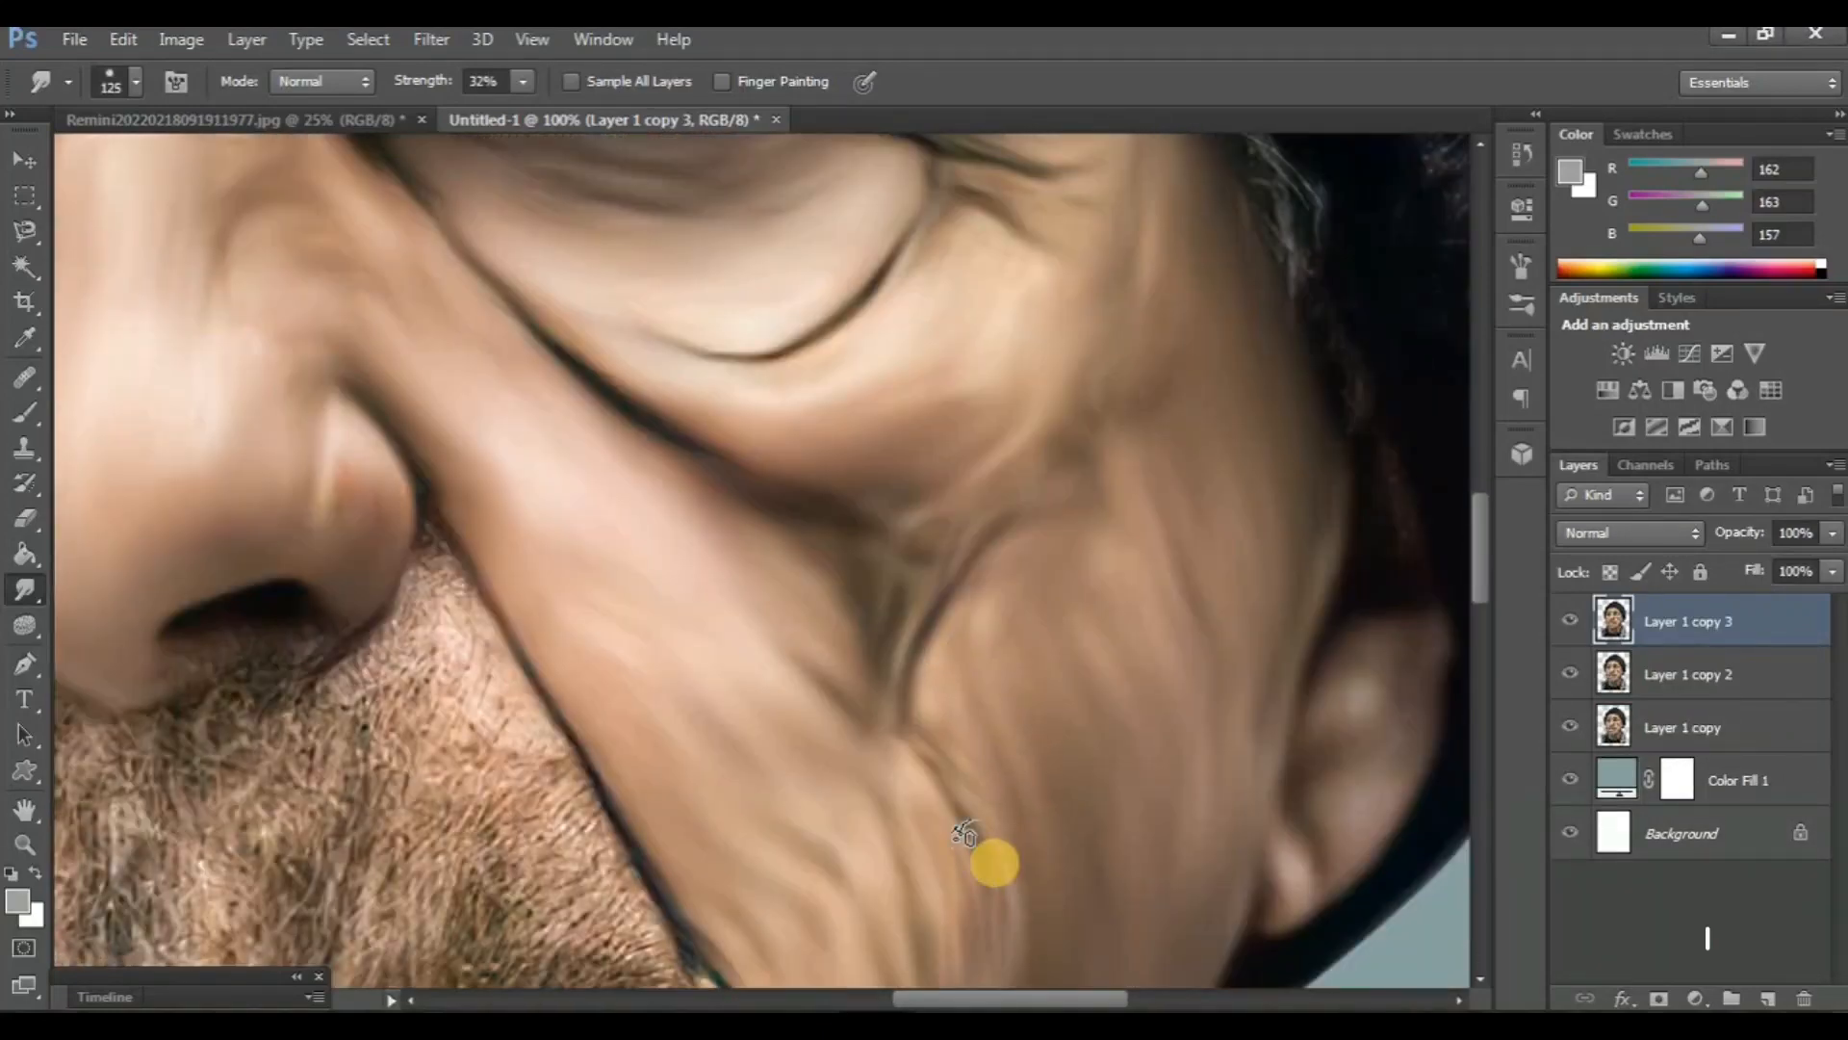
- Hide Layer 1 copy 2 and compare the face before and after by toggling Layer 1 copy 3
scroll(994, 863, "down", 2)
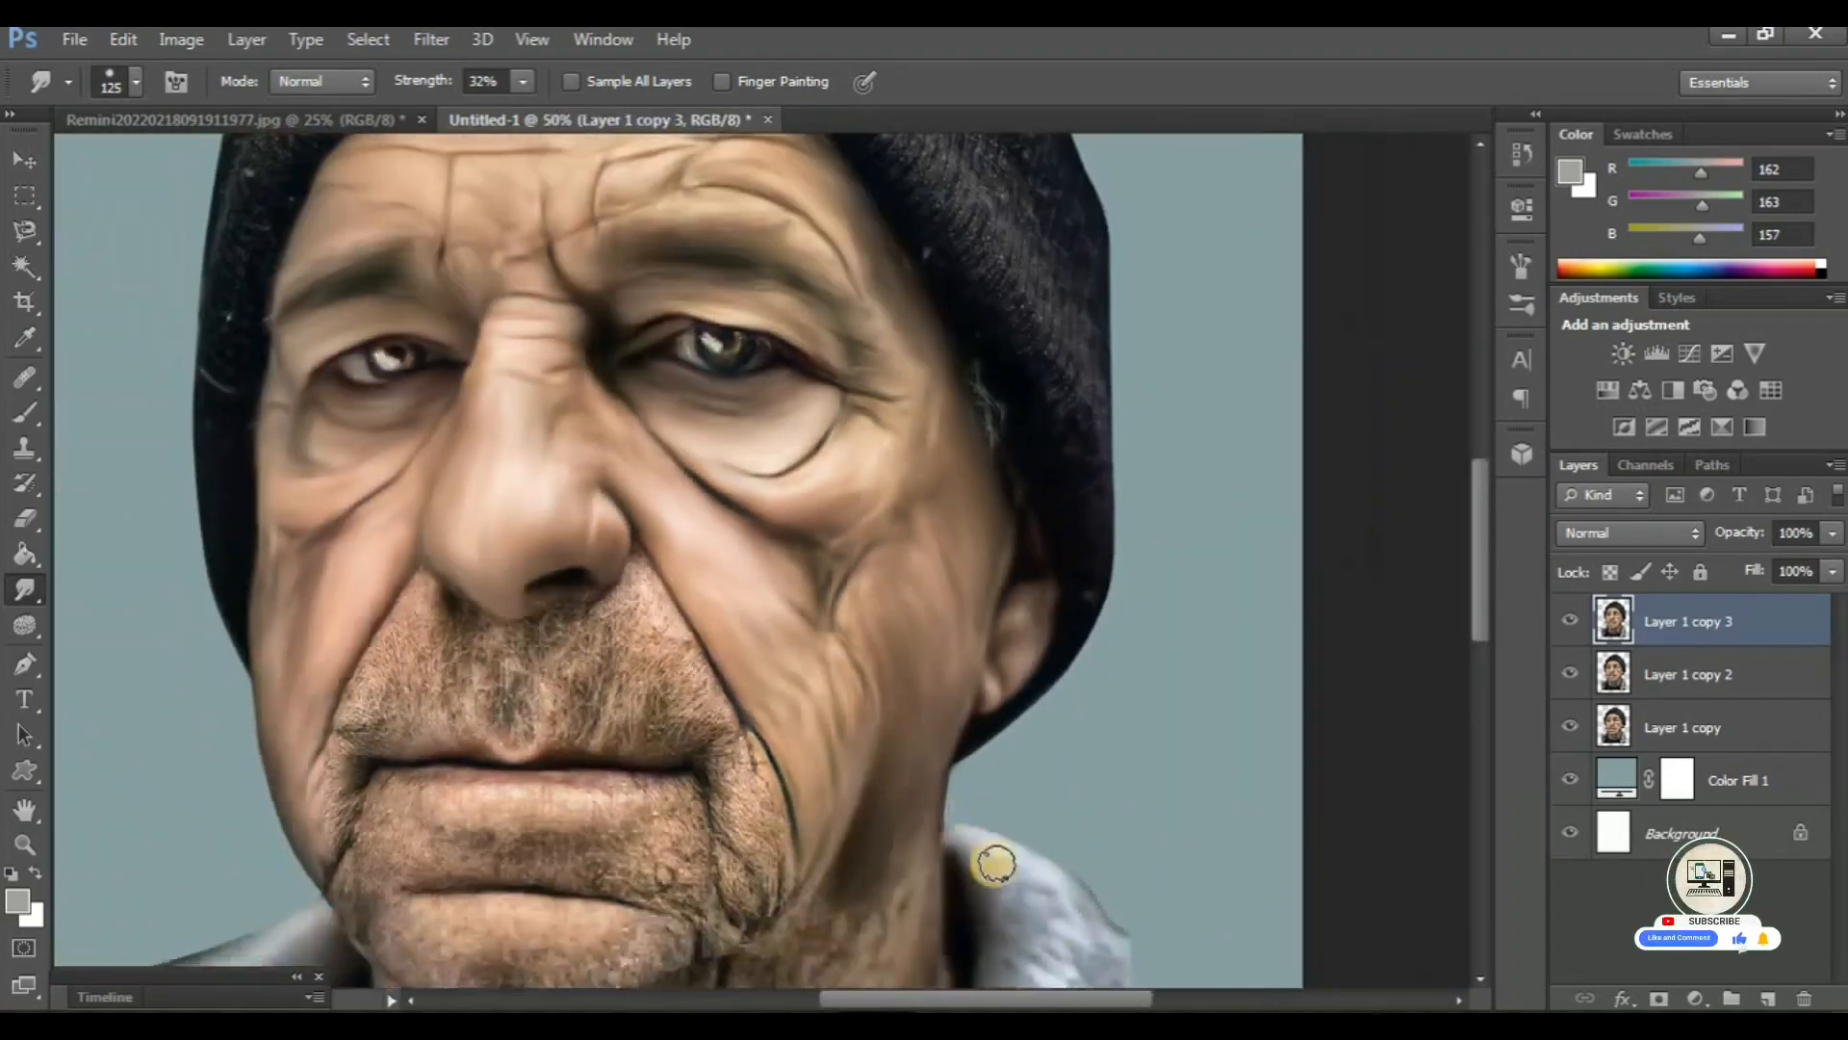
scroll(995, 863, "down", 1)
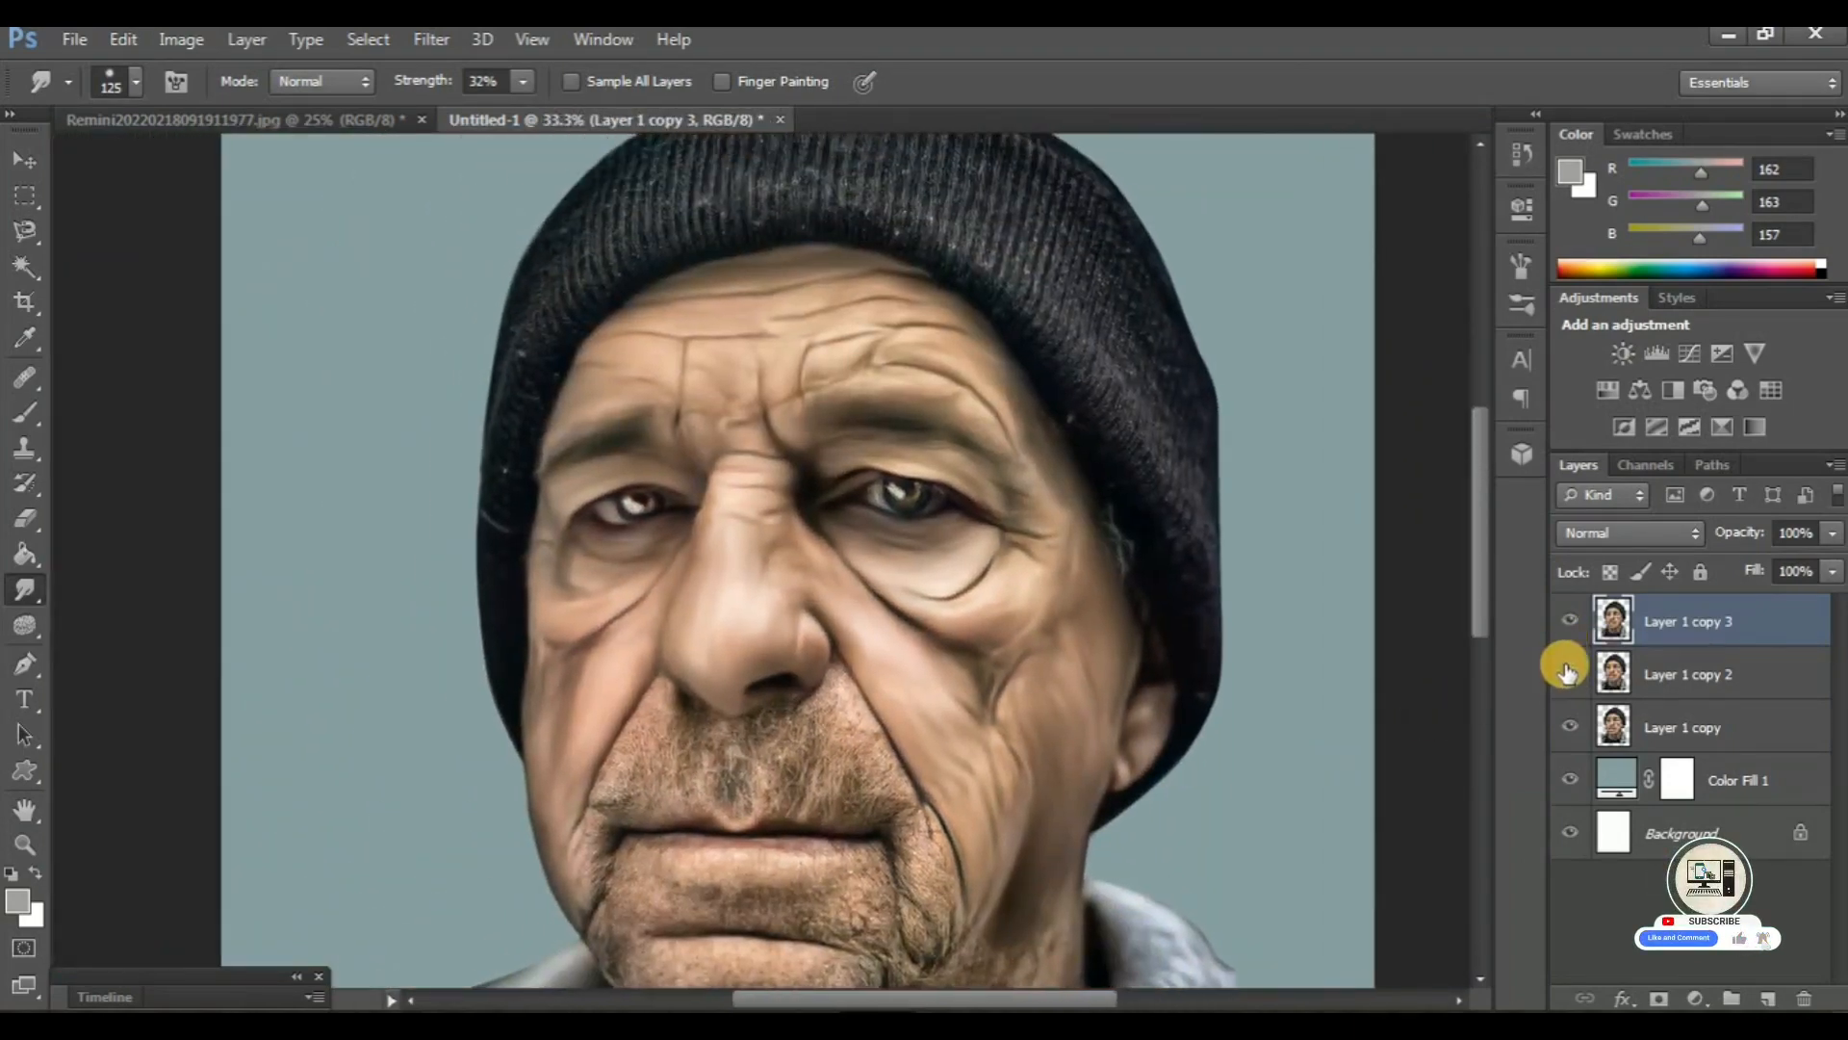
left_click(1563, 621)
left_click(1564, 621)
left_click(1567, 671)
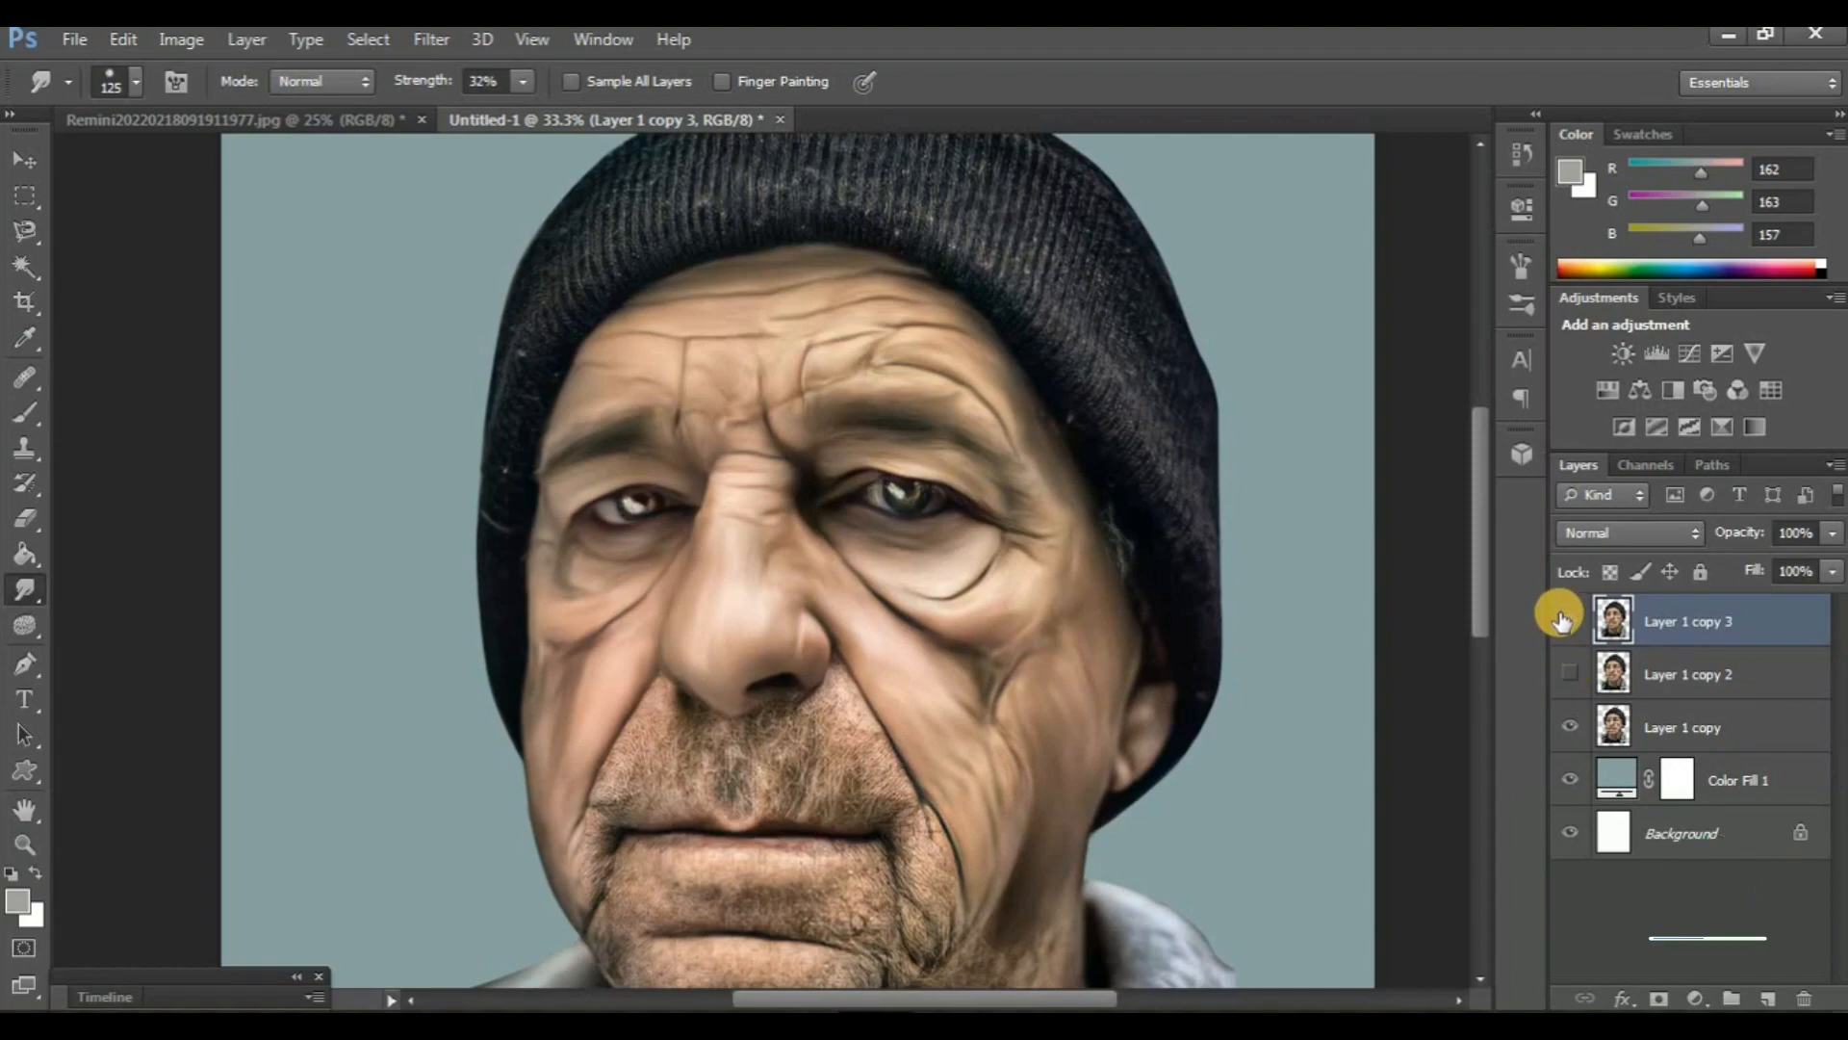
left_click(1560, 621)
left_click(1561, 619)
- Smudge the chin below the lower lip crease smooth with a 125 px brush at 32% strength
left_click_drag(729, 881, 845, 649)
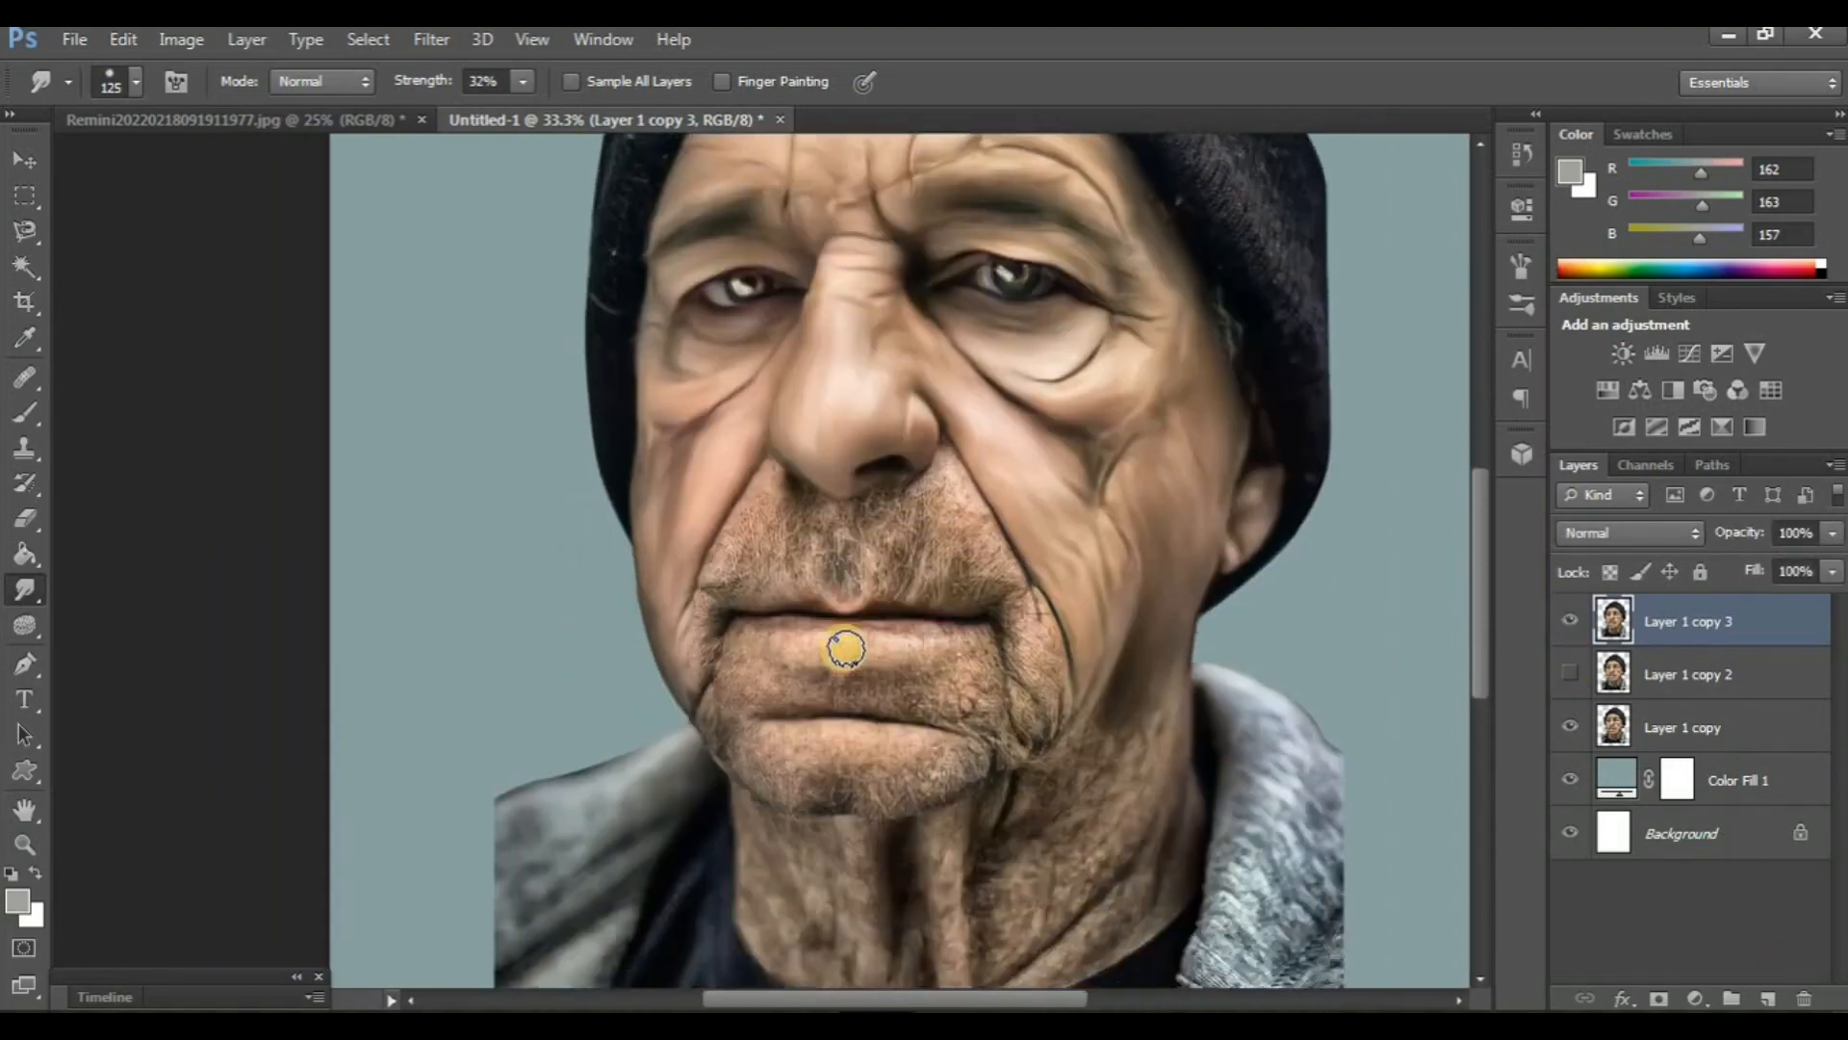
scroll(843, 647, "up", 2)
scroll(828, 631, "up", 1)
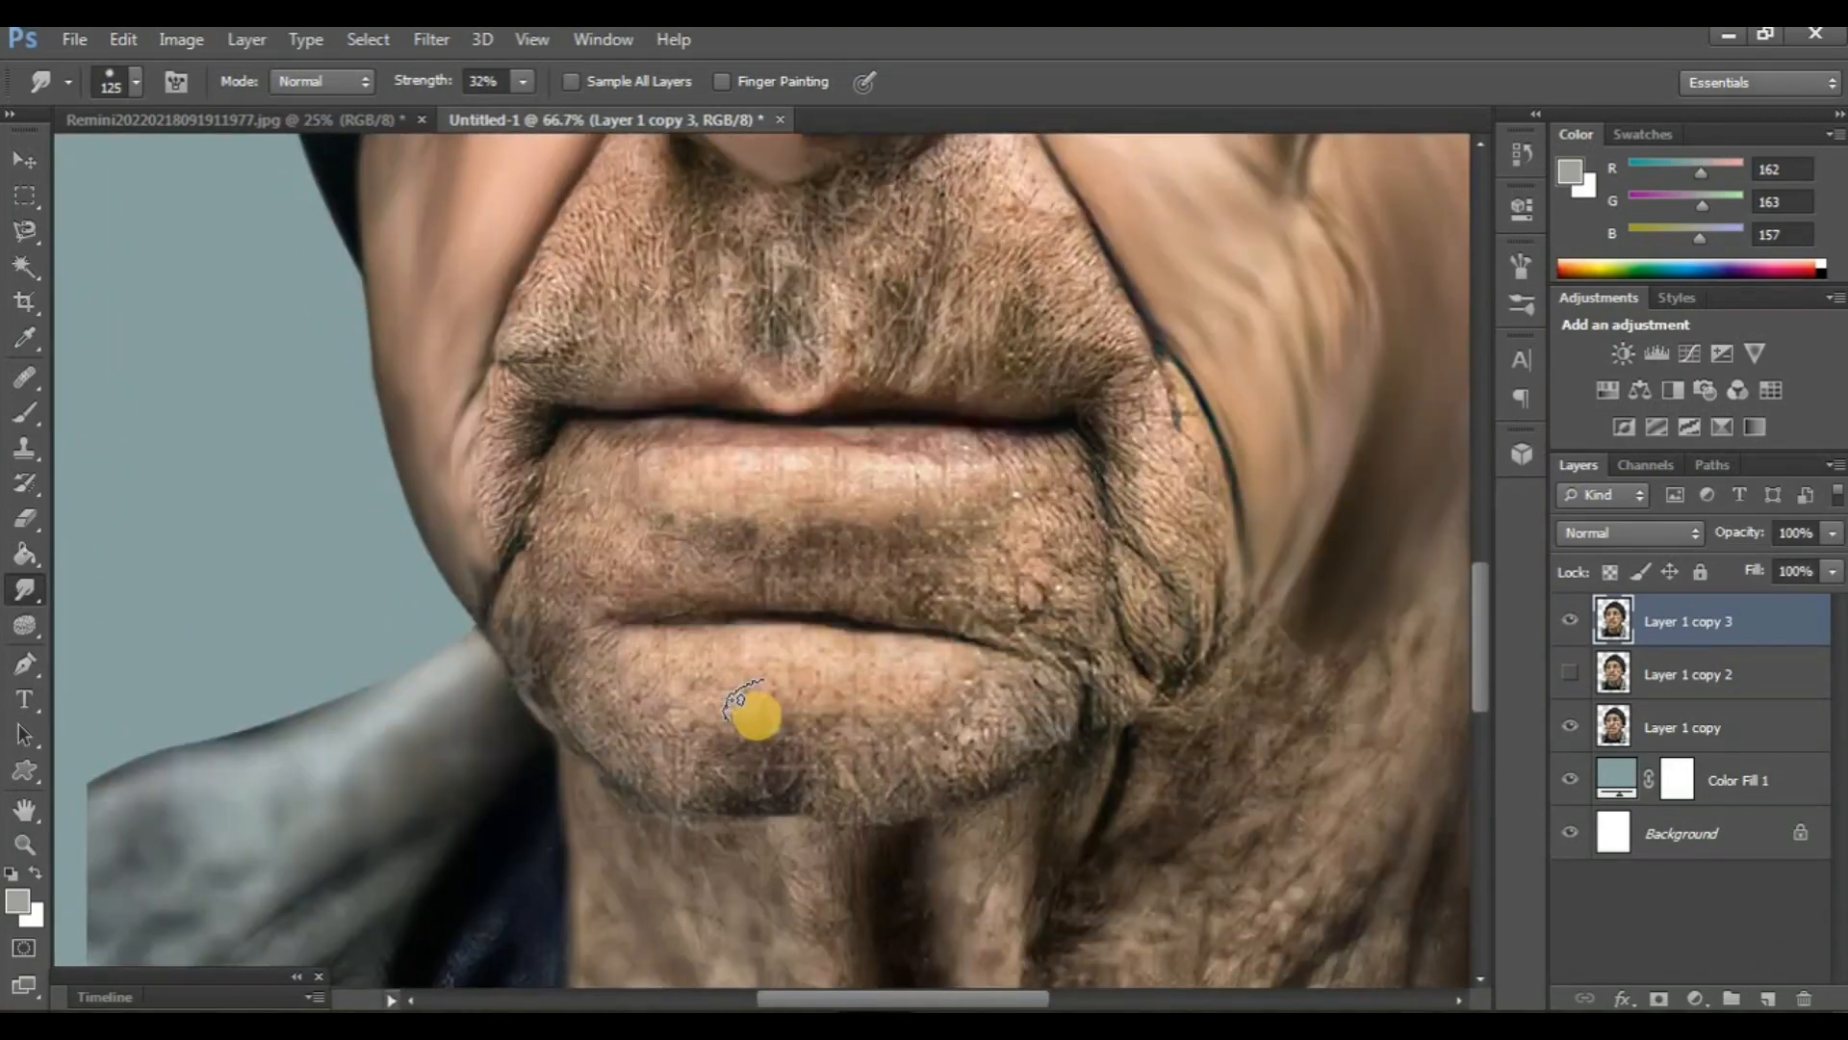
mouse_move(765, 724)
left_mouse_down()
mouse_move(897, 733)
mouse_move(788, 768)
mouse_move(834, 780)
mouse_move(681, 777)
mouse_move(643, 763)
mouse_move(596, 698)
mouse_move(724, 721)
mouse_move(648, 676)
mouse_move(566, 666)
mouse_move(626, 770)
mouse_move(705, 801)
mouse_move(856, 789)
mouse_move(1038, 727)
mouse_move(994, 685)
mouse_move(906, 736)
mouse_move(976, 688)
mouse_move(944, 664)
mouse_move(806, 651)
mouse_move(948, 662)
mouse_move(649, 641)
mouse_move(773, 667)
left_mouse_up()
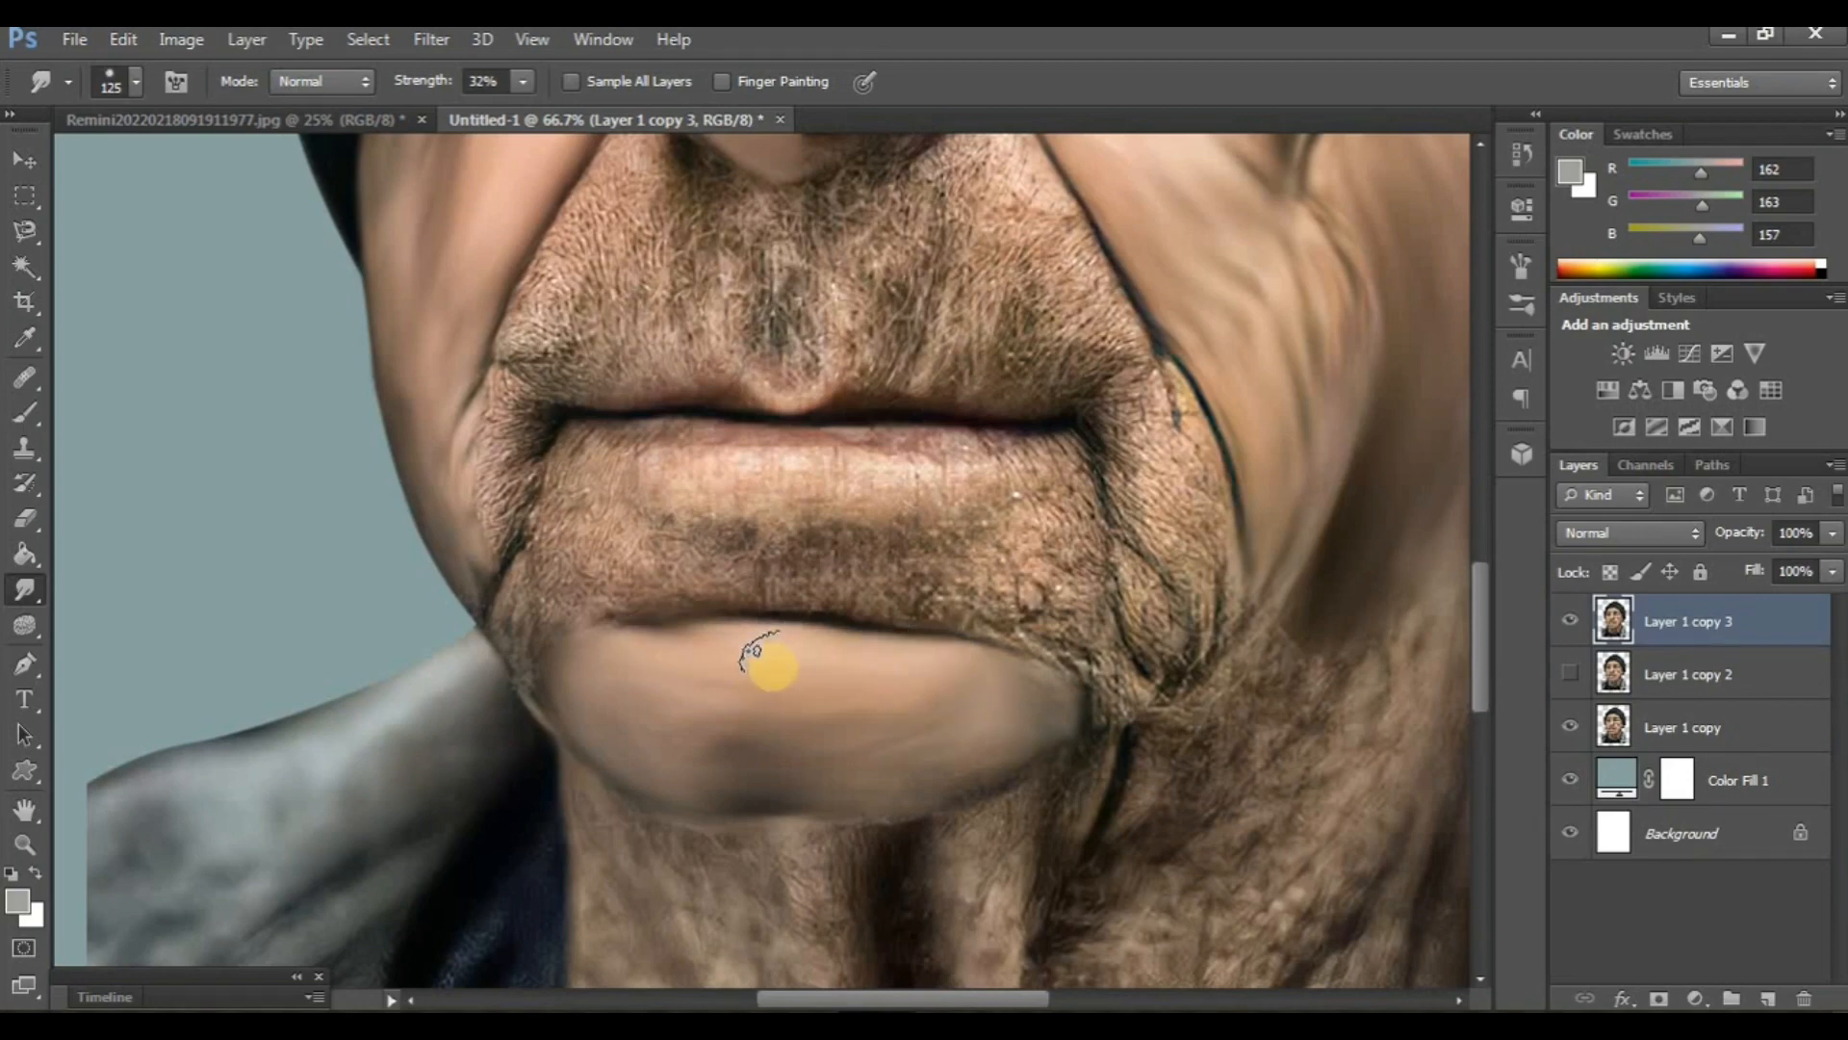
left_click_drag(965, 742, 690, 760)
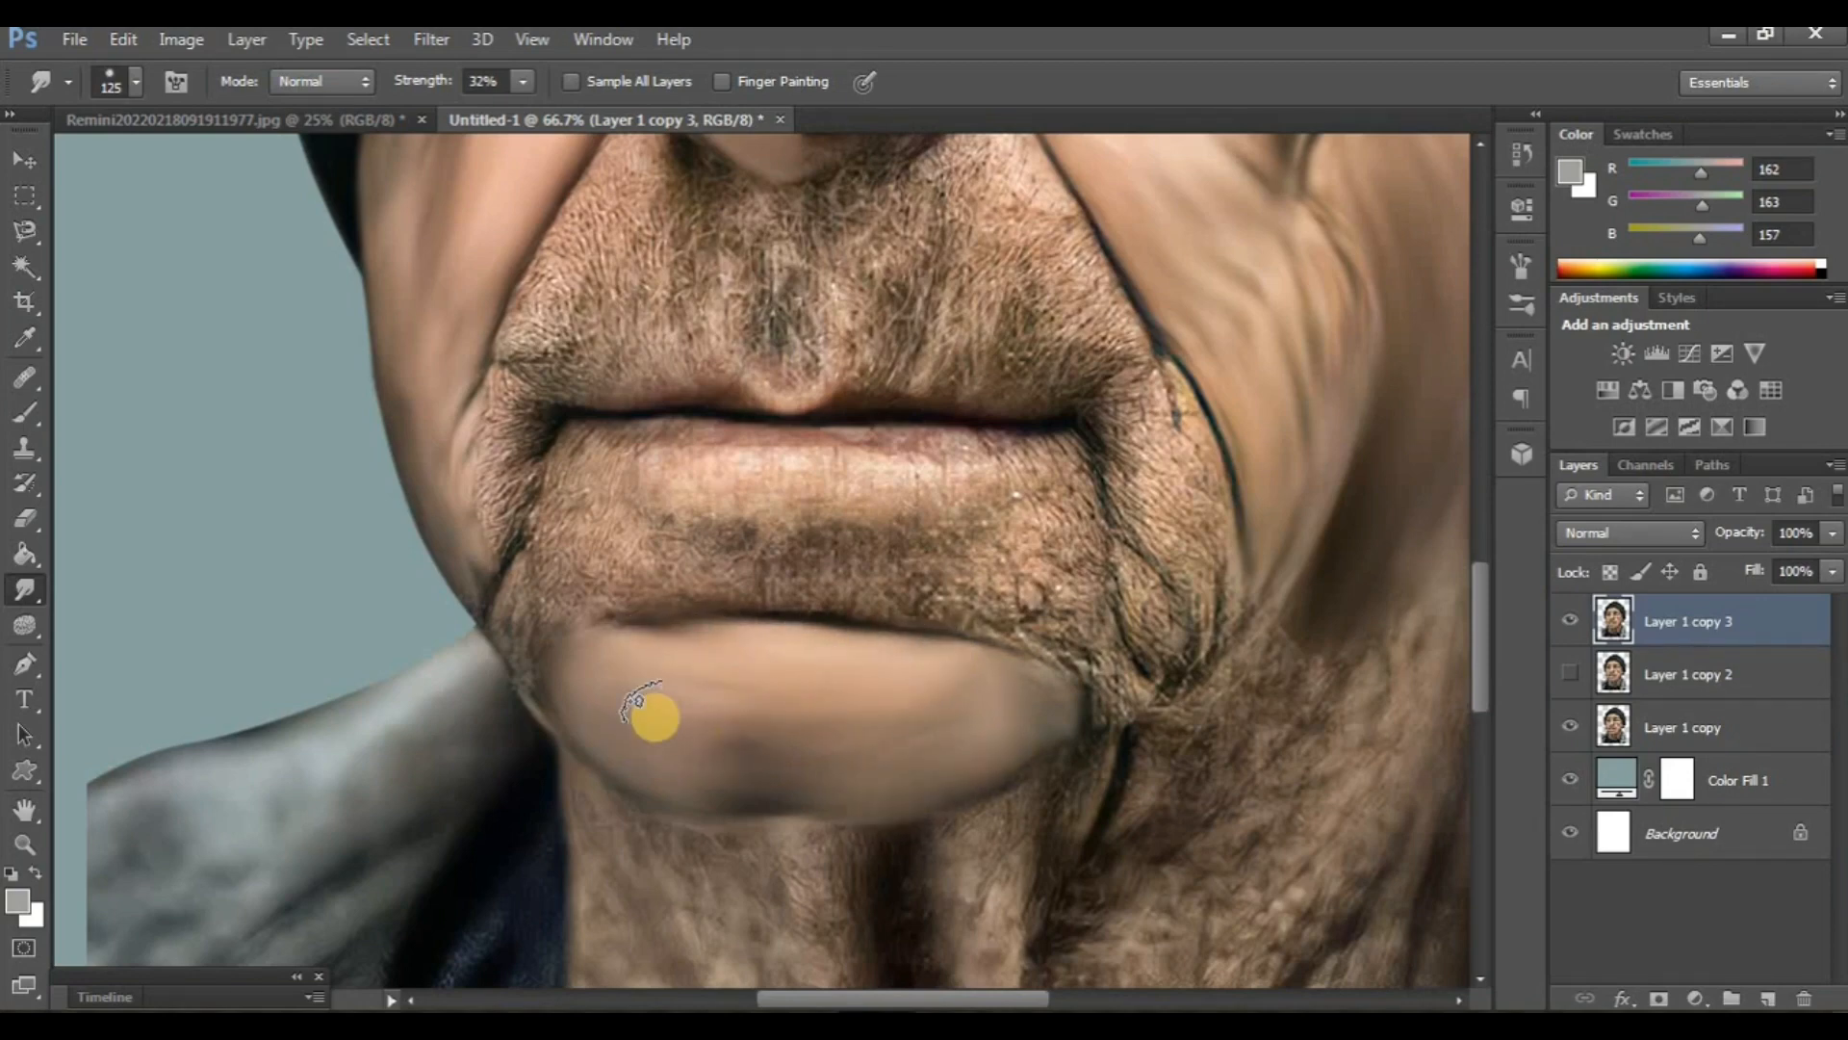
- Smudge the lower lip, the skin beneath it and the folds around the mouth corners smooth
scroll(734, 664, "up", 2)
mouse_move(768, 662)
left_mouse_down()
mouse_move(665, 676)
mouse_move(722, 693)
mouse_move(552, 724)
mouse_move(591, 689)
mouse_move(552, 613)
mouse_move(501, 658)
mouse_move(510, 680)
mouse_move(587, 652)
mouse_move(507, 732)
mouse_move(523, 710)
mouse_move(520, 759)
mouse_move(488, 720)
mouse_move(493, 675)
mouse_move(522, 658)
mouse_move(481, 710)
mouse_move(461, 670)
mouse_move(541, 674)
left_mouse_up()
scroll(875, 709, "right", 2)
mouse_move(896, 712)
left_mouse_down()
mouse_move(832, 703)
mouse_move(893, 700)
mouse_move(750, 692)
left_mouse_up()
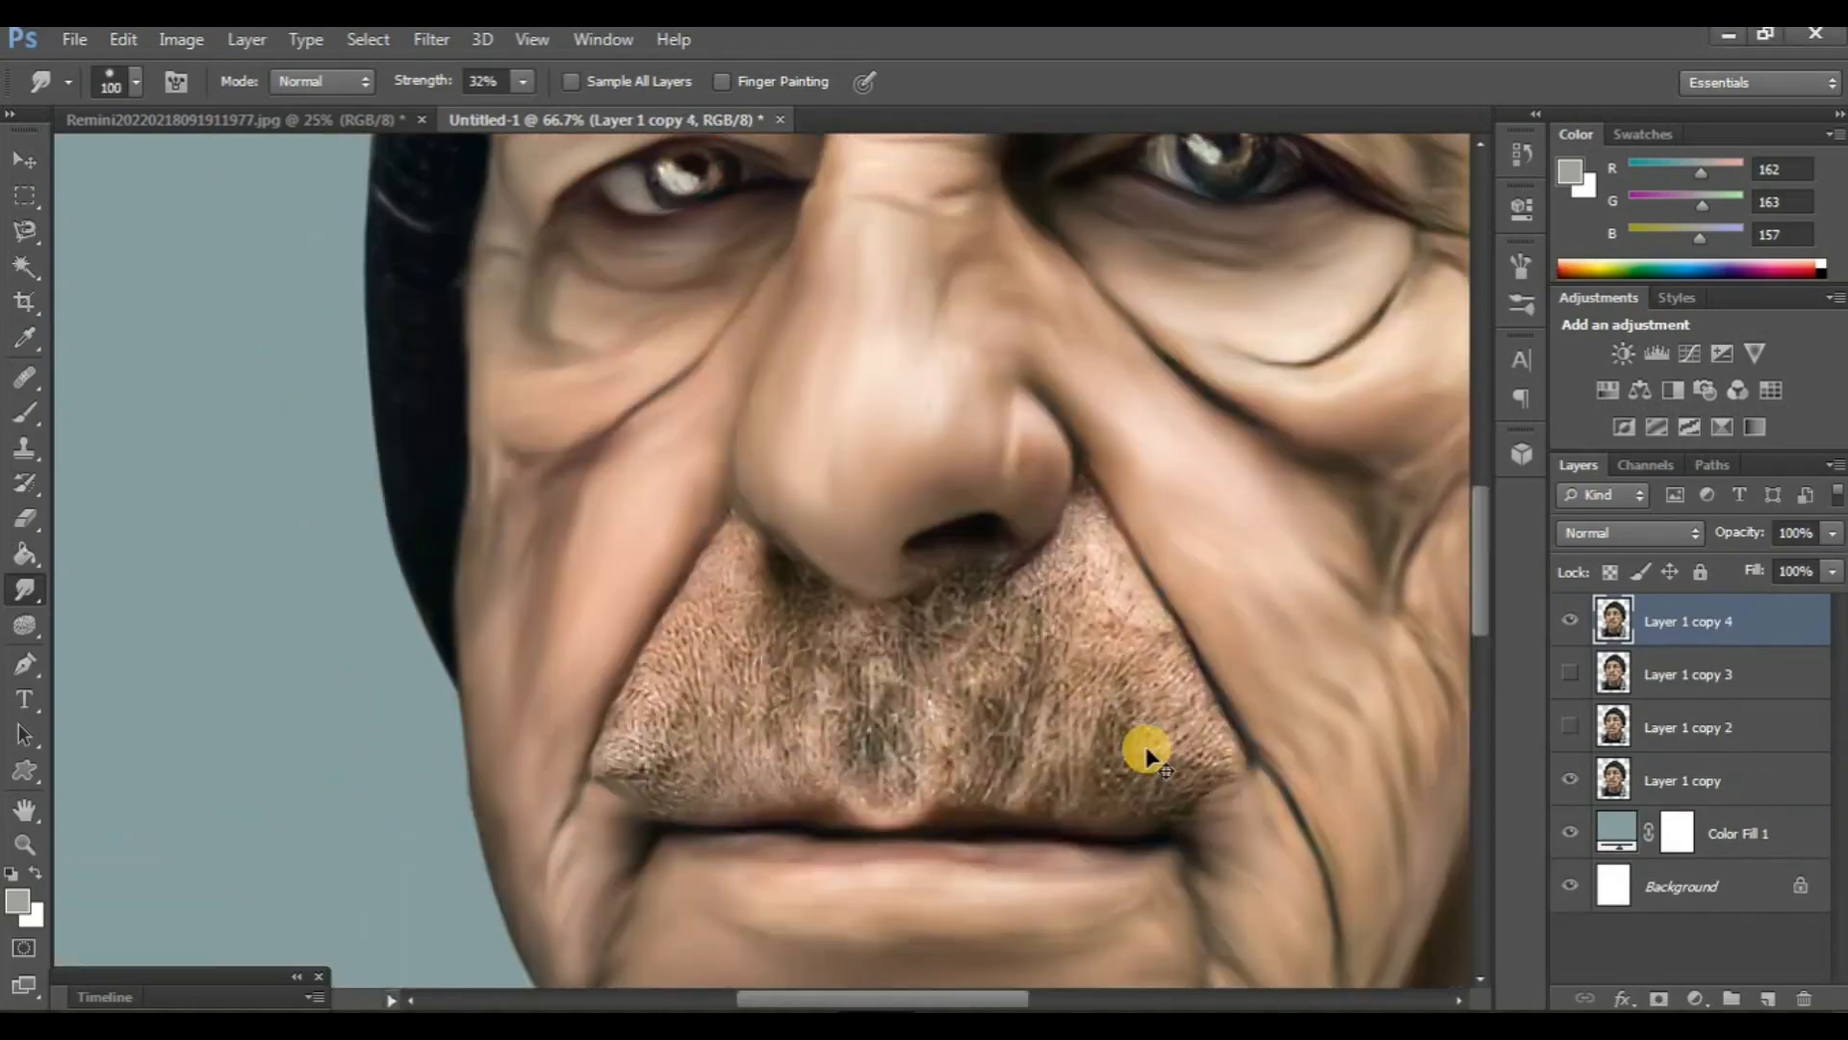
- Compare the smoothed mouth and chin with the original by toggling the visibility of Layer 1 copy 4
key("ctrl+minus")
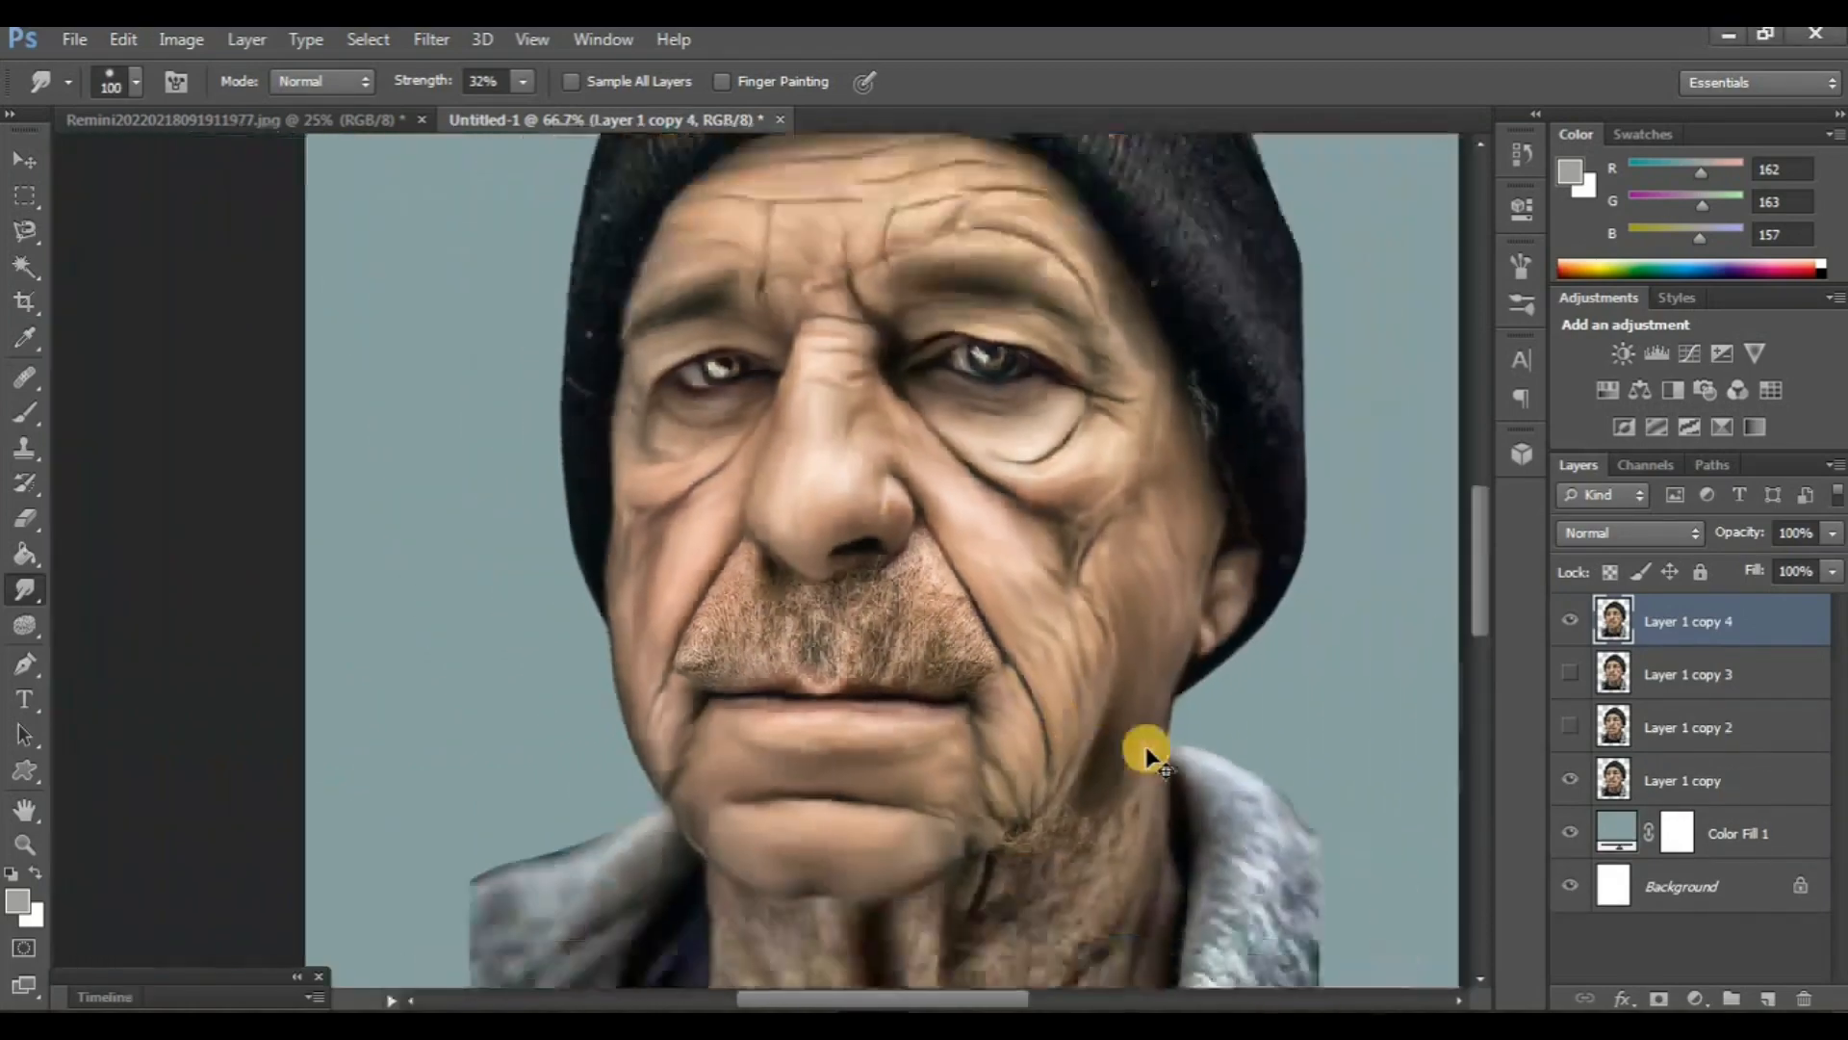
scroll(1139, 747, "up", 2)
left_click(1578, 695)
left_click(1572, 624)
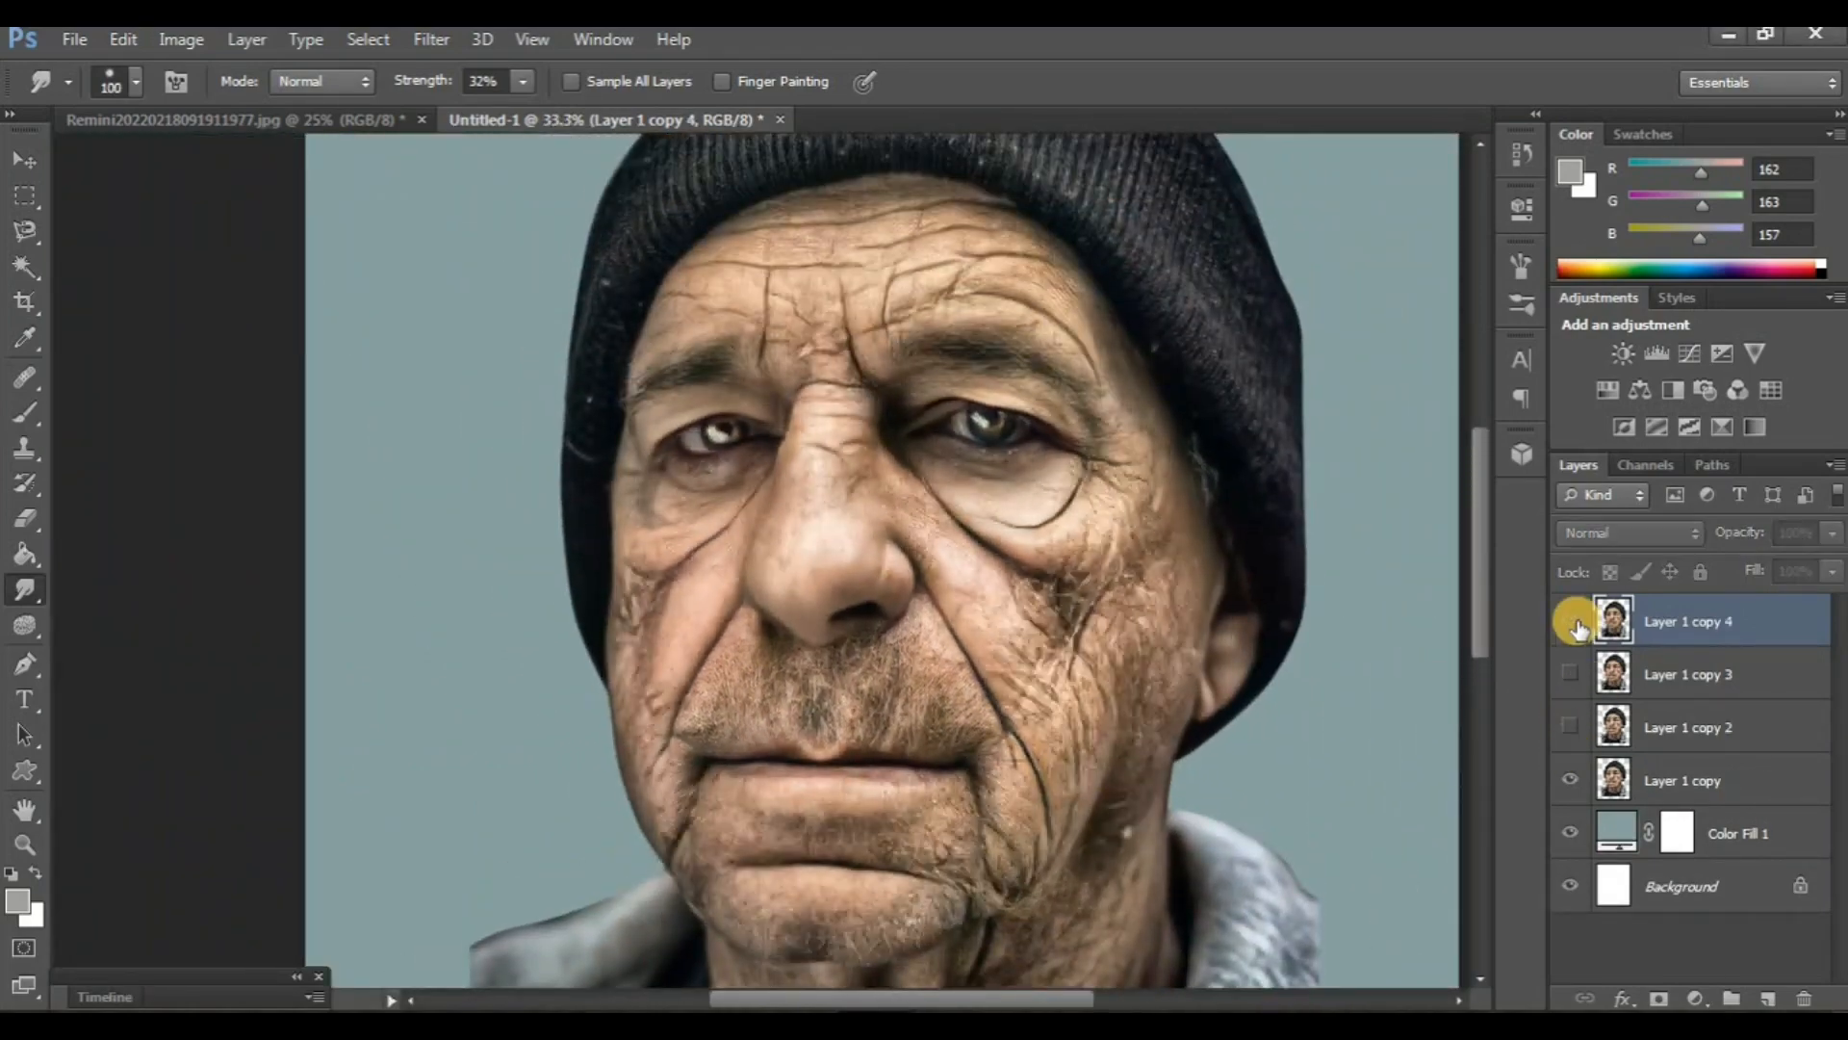
- Check the moustache area by toggling Layer 1 copy 4, and hide Layer 1 copy
scroll(734, 704, "down", 1)
key("ctrl+plus")
key("ctrl+plus")
key("ctrl+plus")
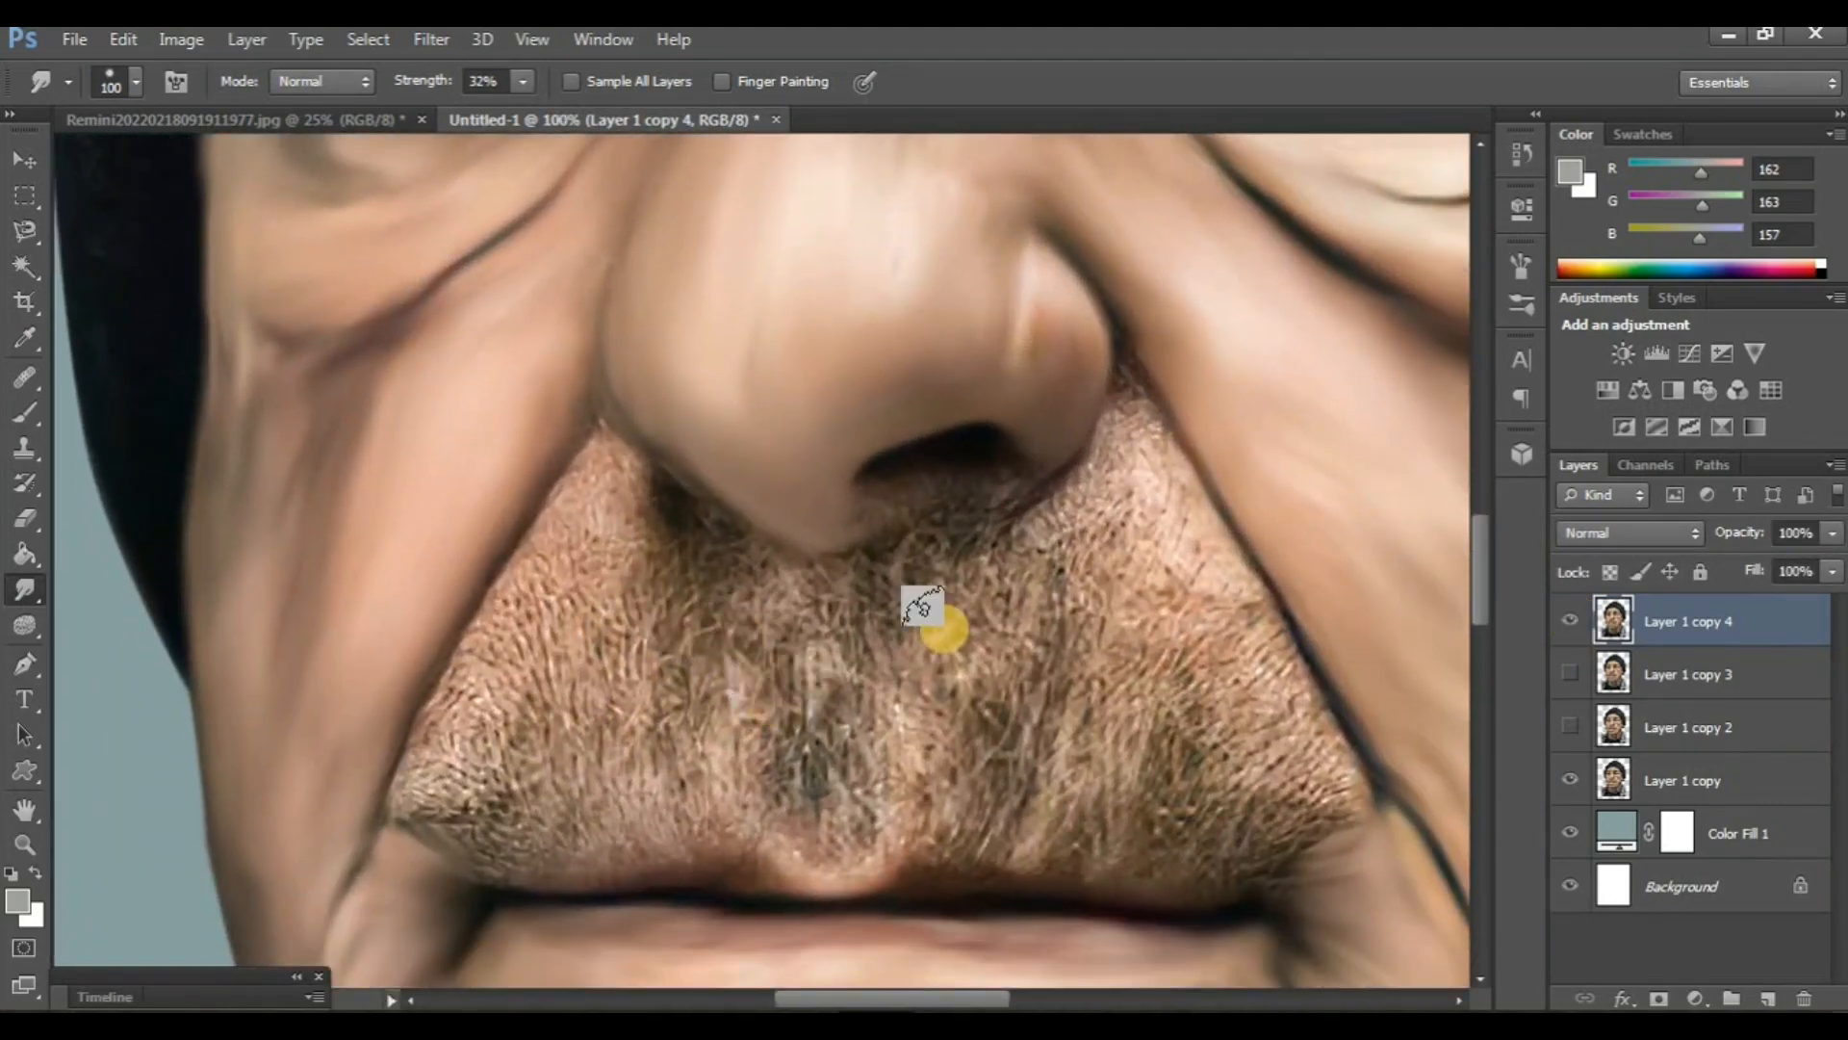
scroll(973, 645, "right", 2)
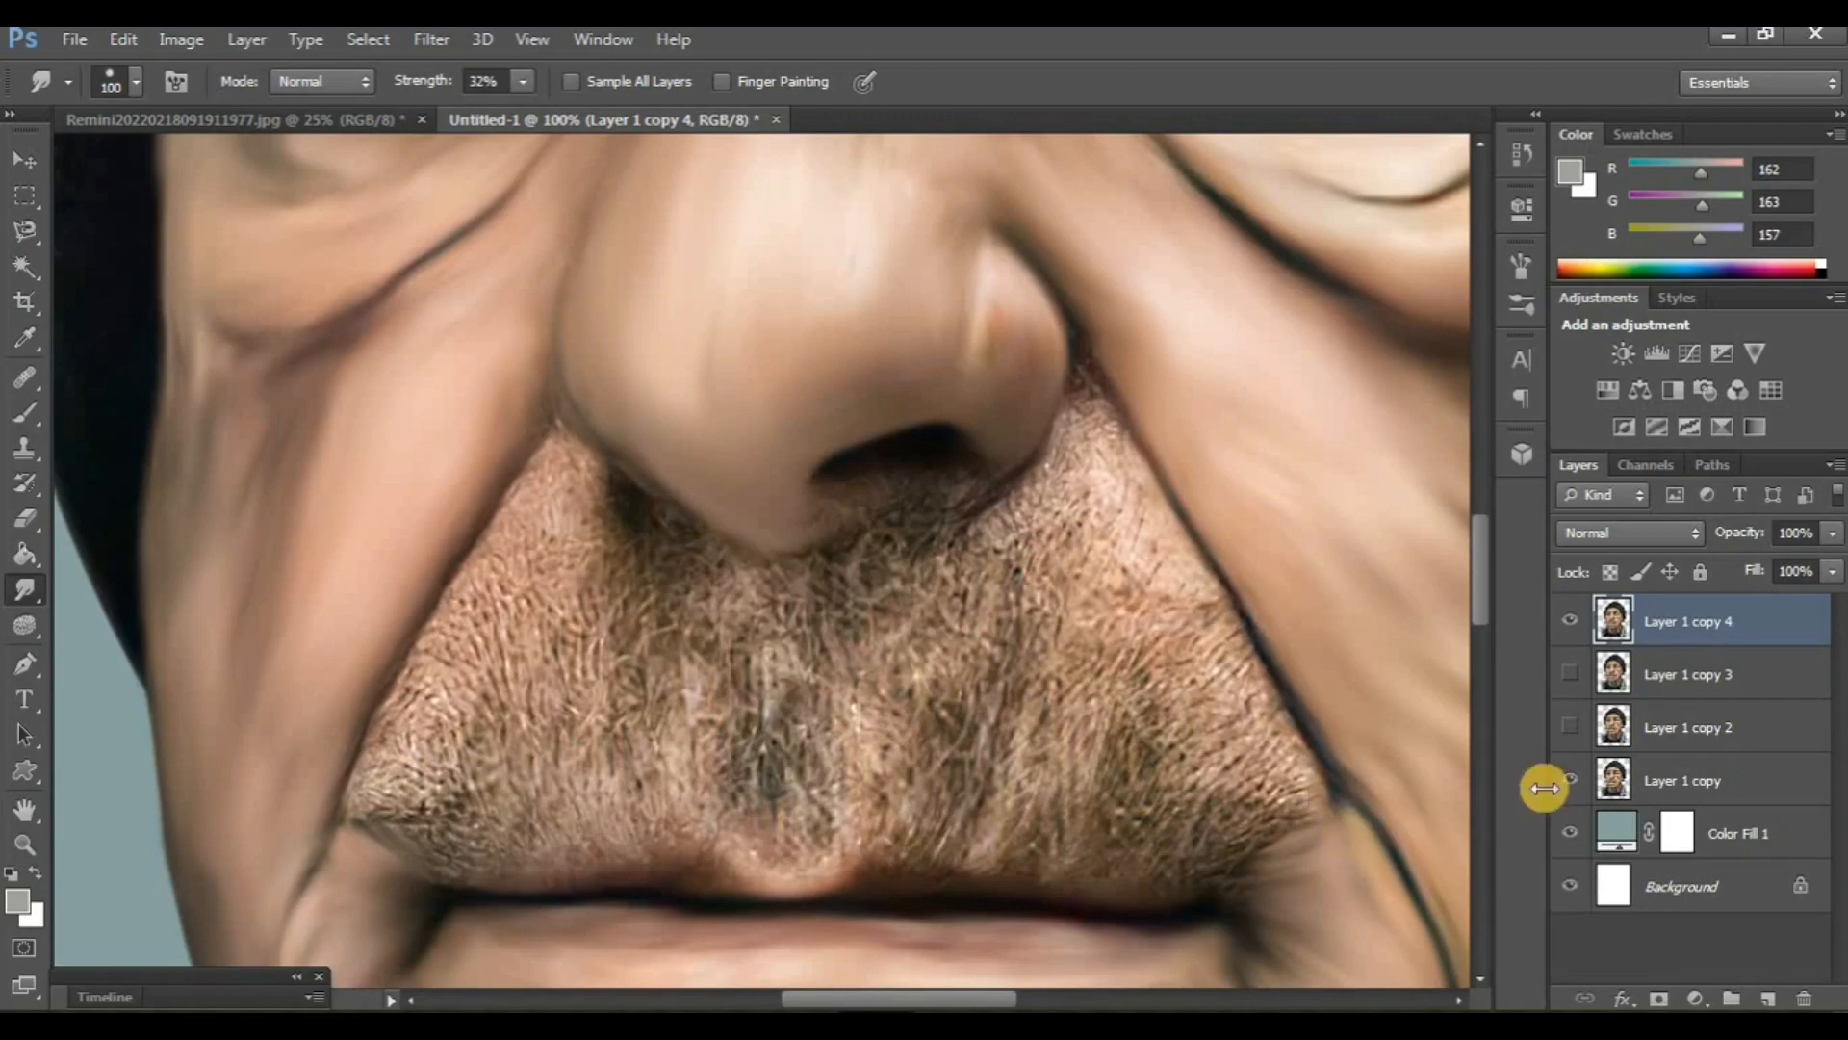
left_click(1564, 628)
left_click(1562, 627)
left_click(1561, 780)
scroll(1063, 770, "right", 1)
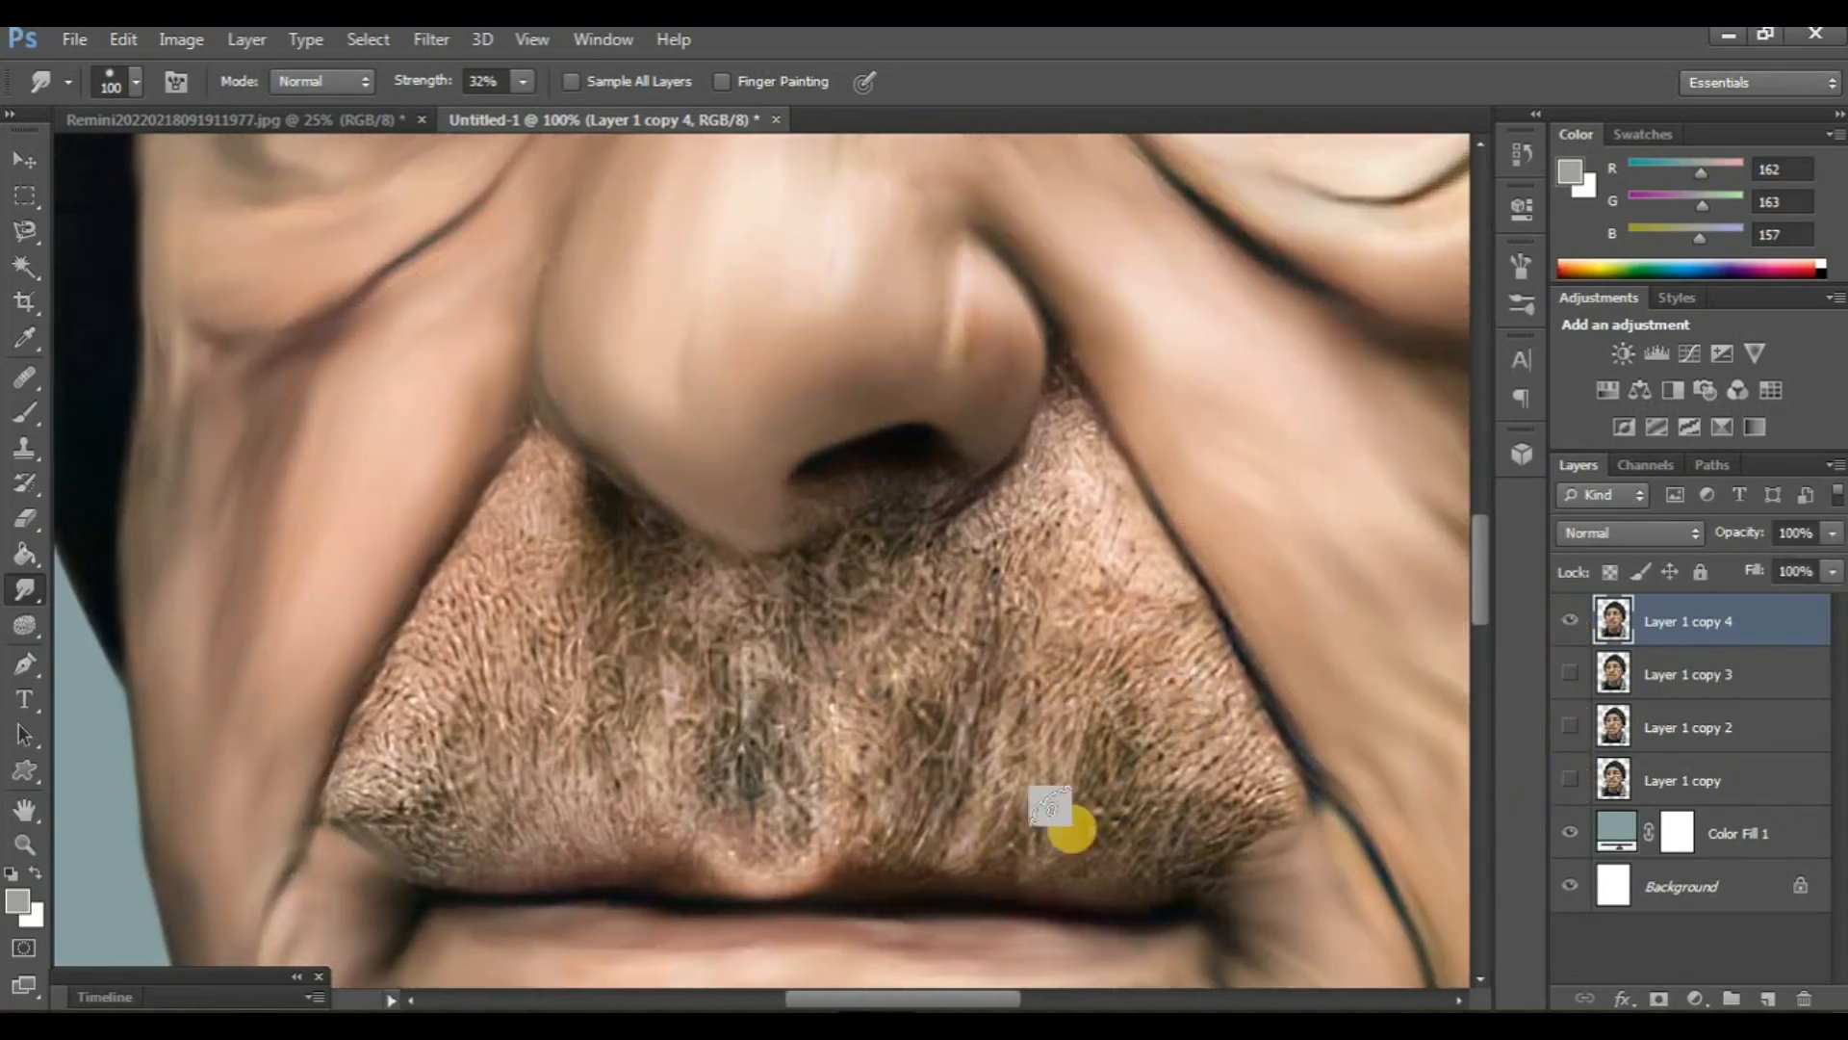
- Smudge the outer edges of the stubble along the folds beside the nose with a 60 px brush
scroll(1001, 664, "up", 1)
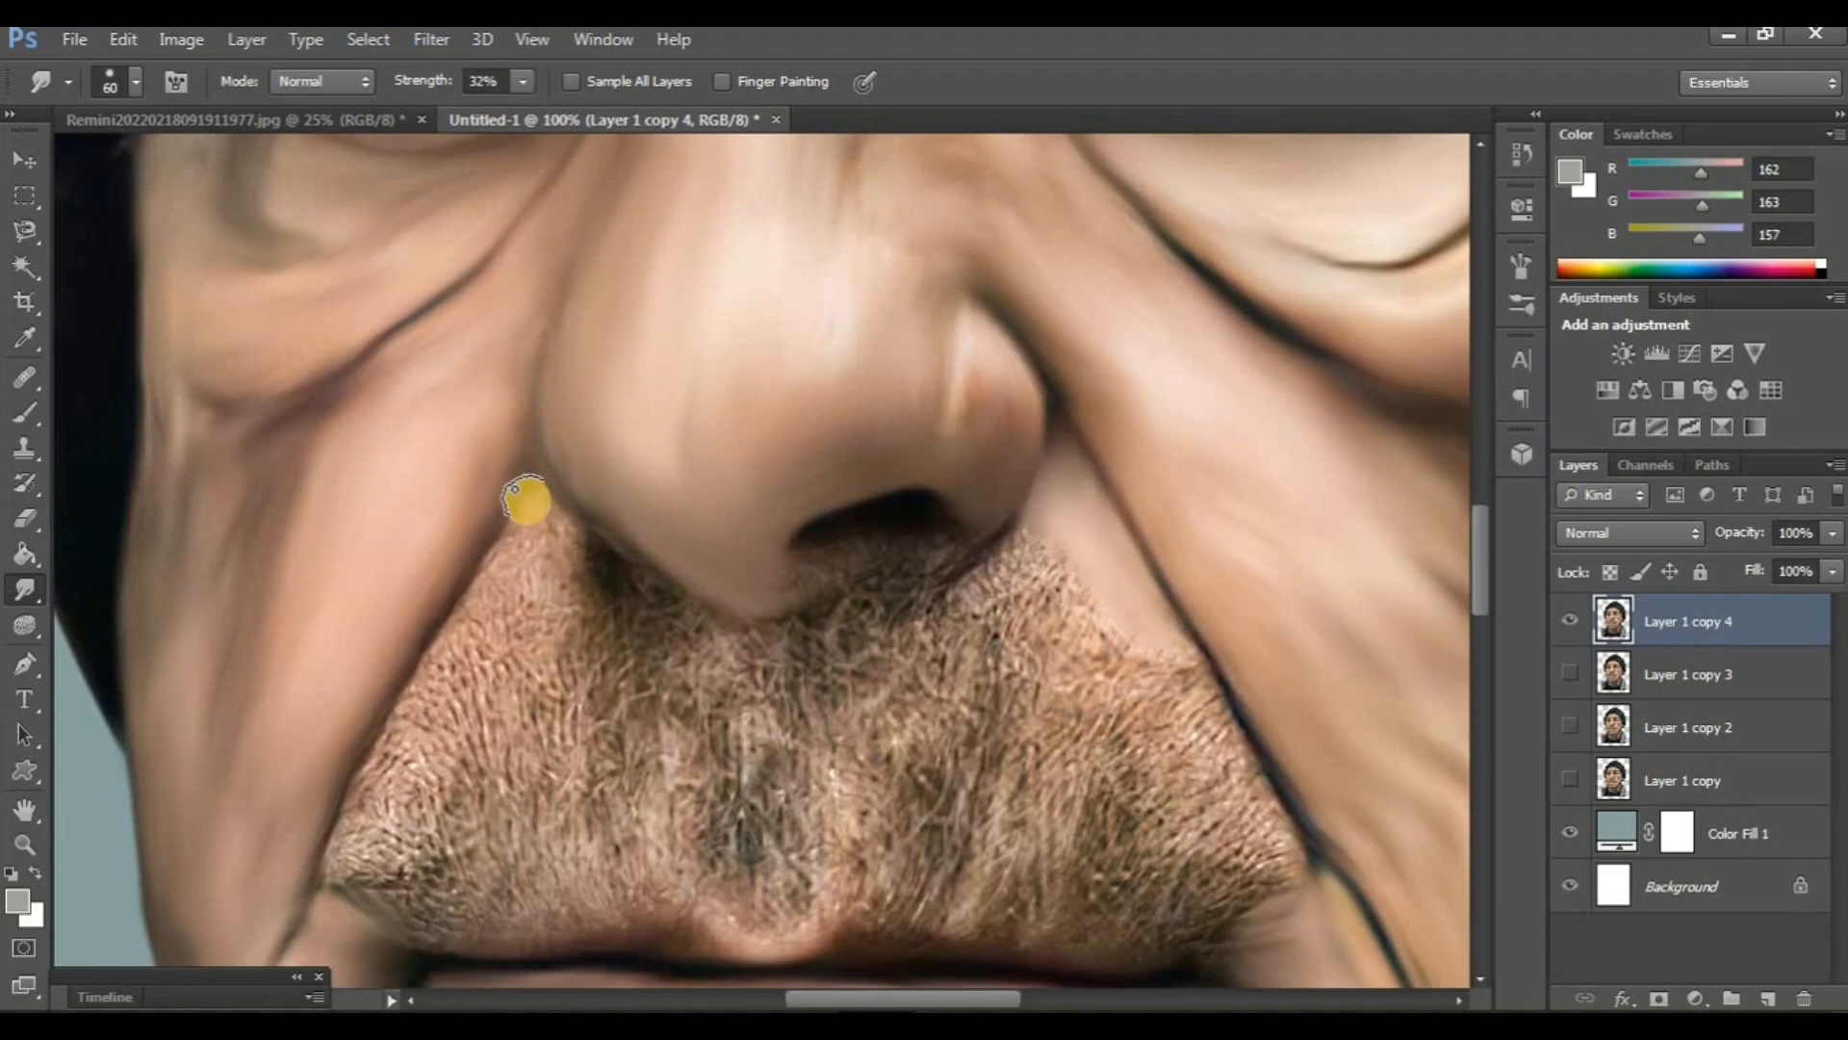
left_click_drag(491, 580, 450, 627)
left_click_drag(546, 532, 492, 584)
left_click_drag(377, 758, 399, 727)
left_click_drag(331, 839, 350, 785)
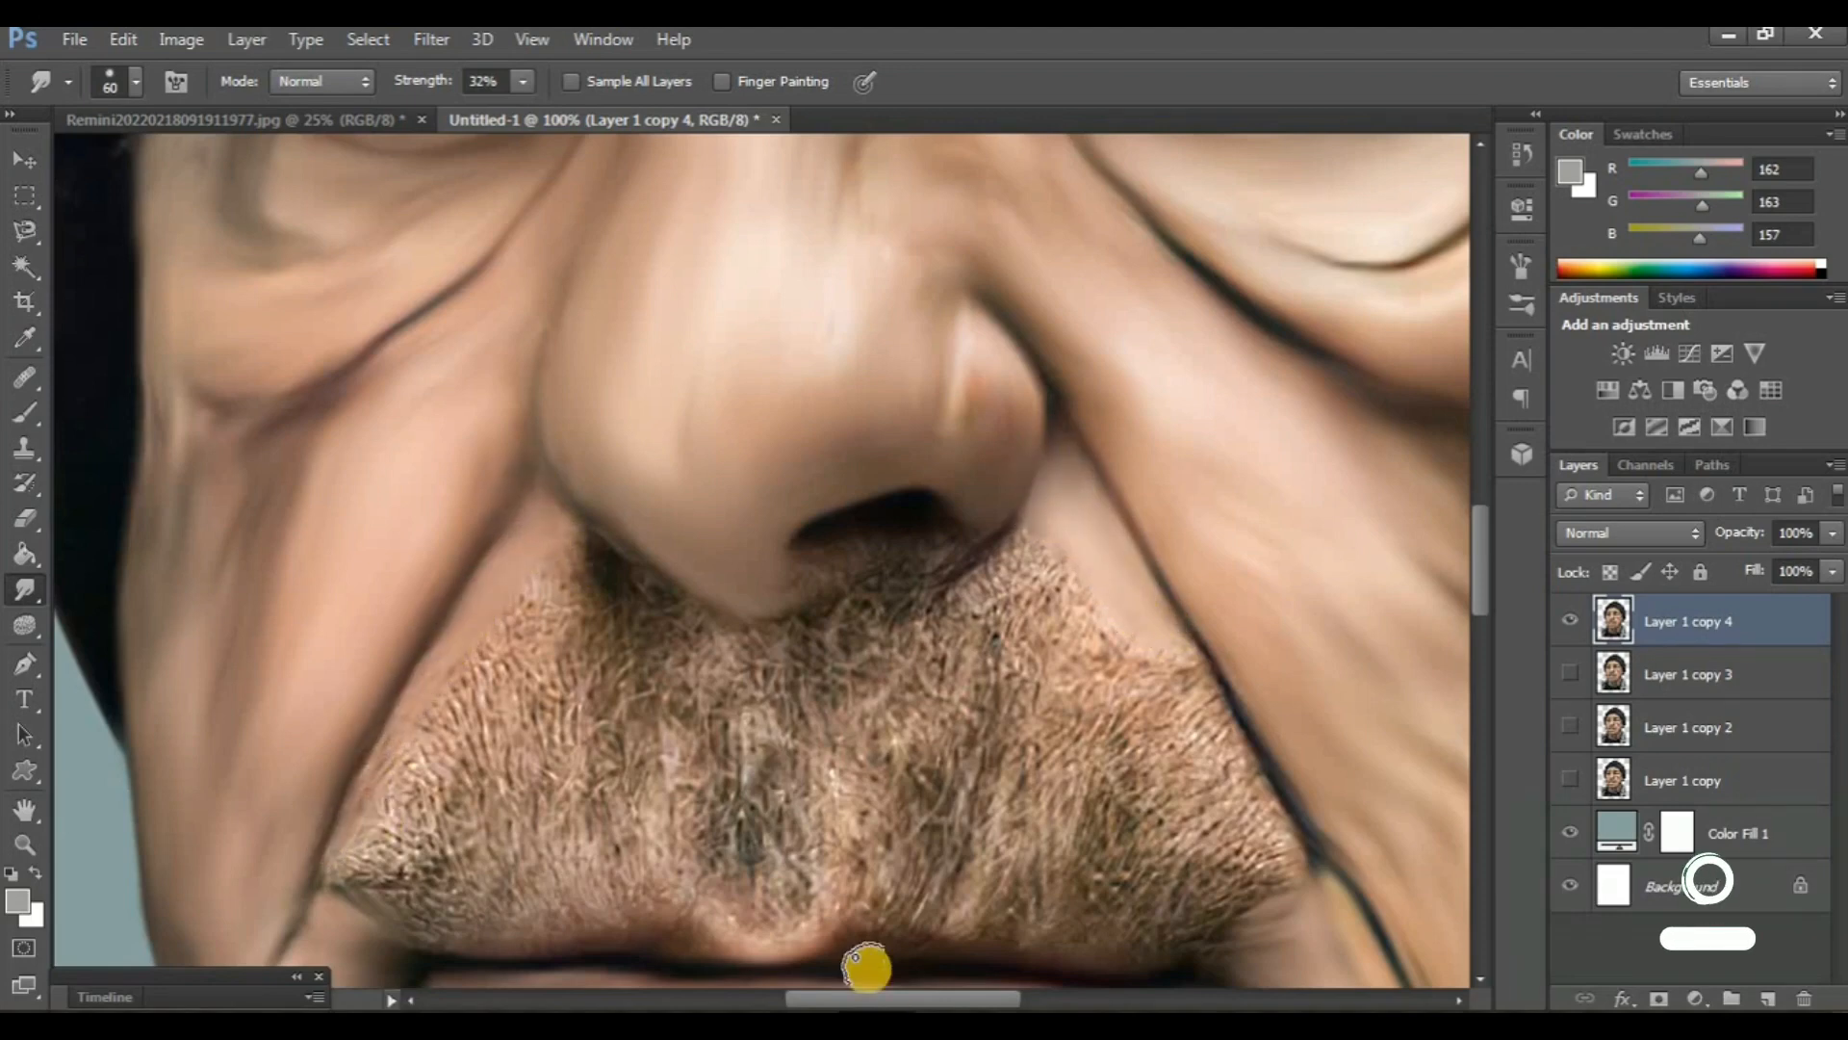
- Smudge the moustache stubble between the nose and the upper lip smooth with a 70 px brush
scroll(741, 849, "left", 2)
scroll(741, 849, "down", 1)
key("bracketright")
left_click_drag(797, 708, 803, 866)
left_click_drag(841, 755, 871, 823)
mouse_move(900, 751)
left_mouse_down()
mouse_move(918, 801)
mouse_move(958, 711)
mouse_move(942, 845)
mouse_move(1000, 748)
mouse_move(975, 871)
mouse_move(1031, 748)
mouse_move(1002, 862)
mouse_move(1077, 744)
mouse_move(1040, 868)
mouse_move(1113, 748)
mouse_move(1103, 881)
mouse_move(1148, 775)
mouse_move(1119, 897)
mouse_move(1184, 775)
mouse_move(1147, 894)
mouse_move(1204, 853)
mouse_move(1235, 890)
mouse_move(1298, 808)
mouse_move(1245, 934)
left_mouse_up()
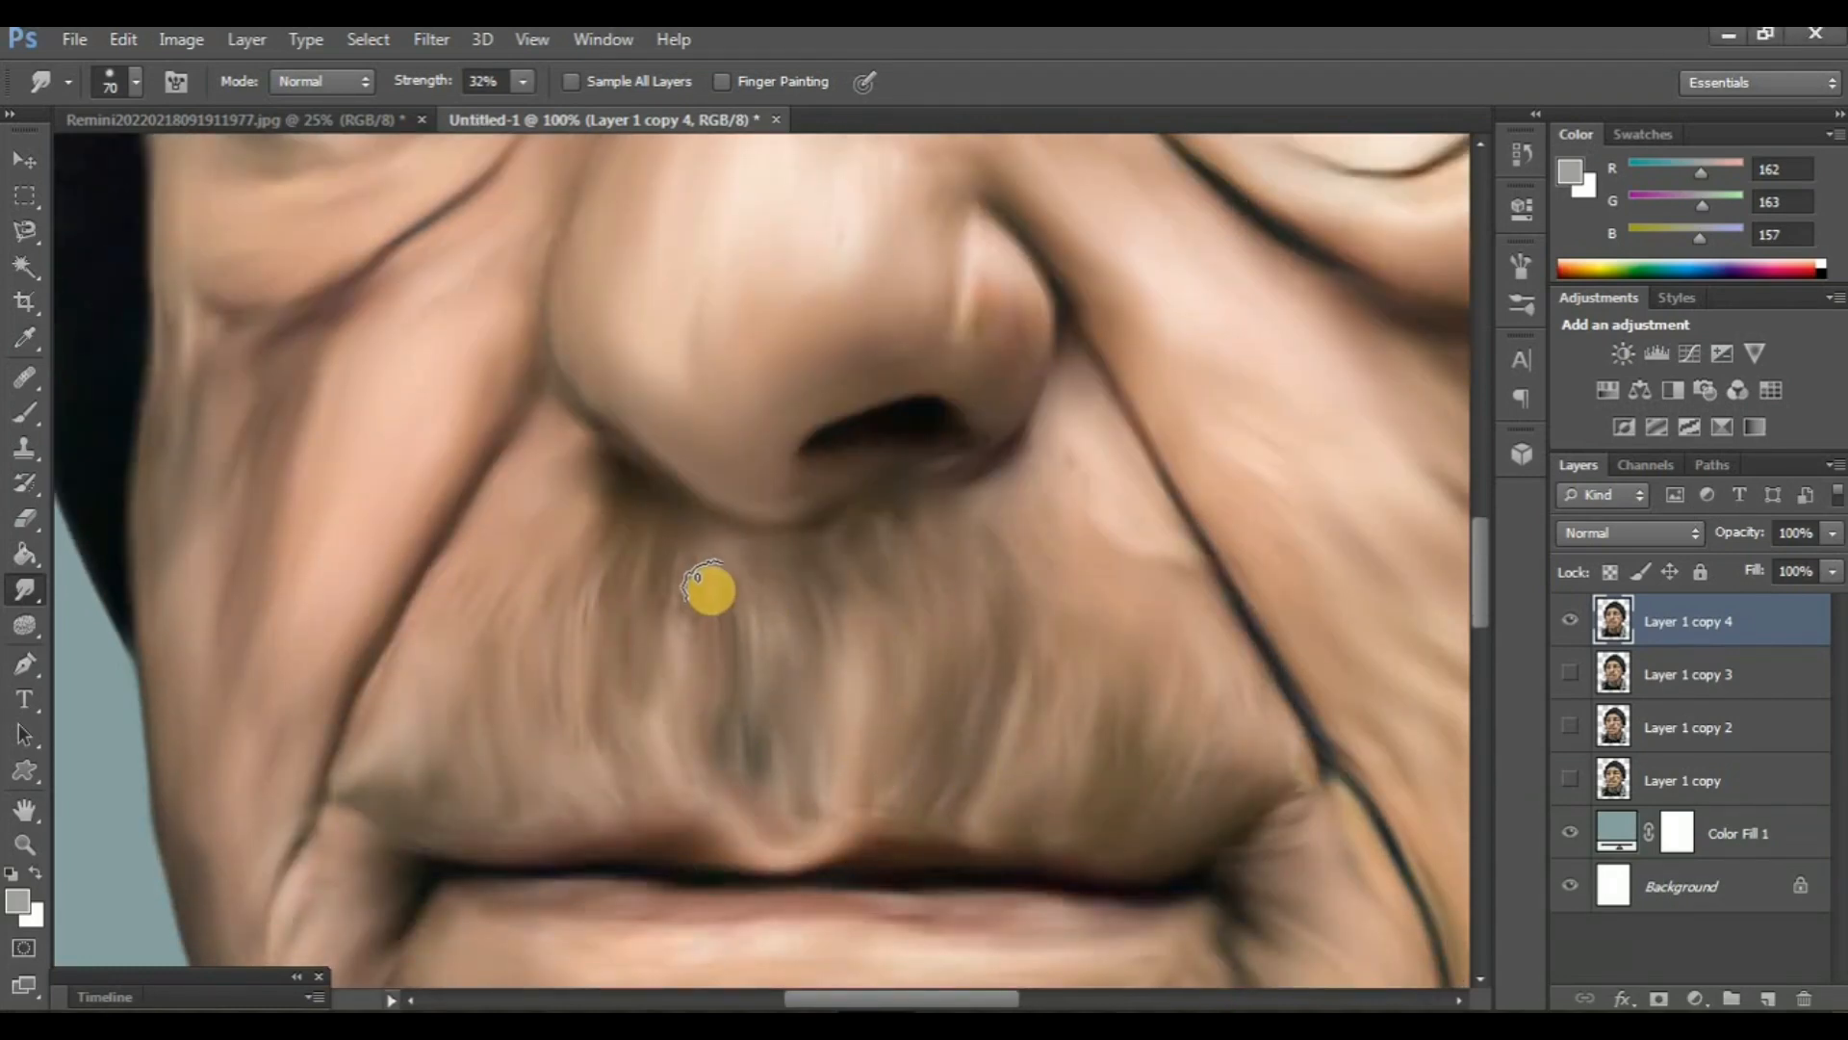
- Compare the face before and after by showing Layer 1 copy and toggling Layer 1 copy 4
key("ctrl+minus")
key("ctrl+minus")
key("ctrl+minus")
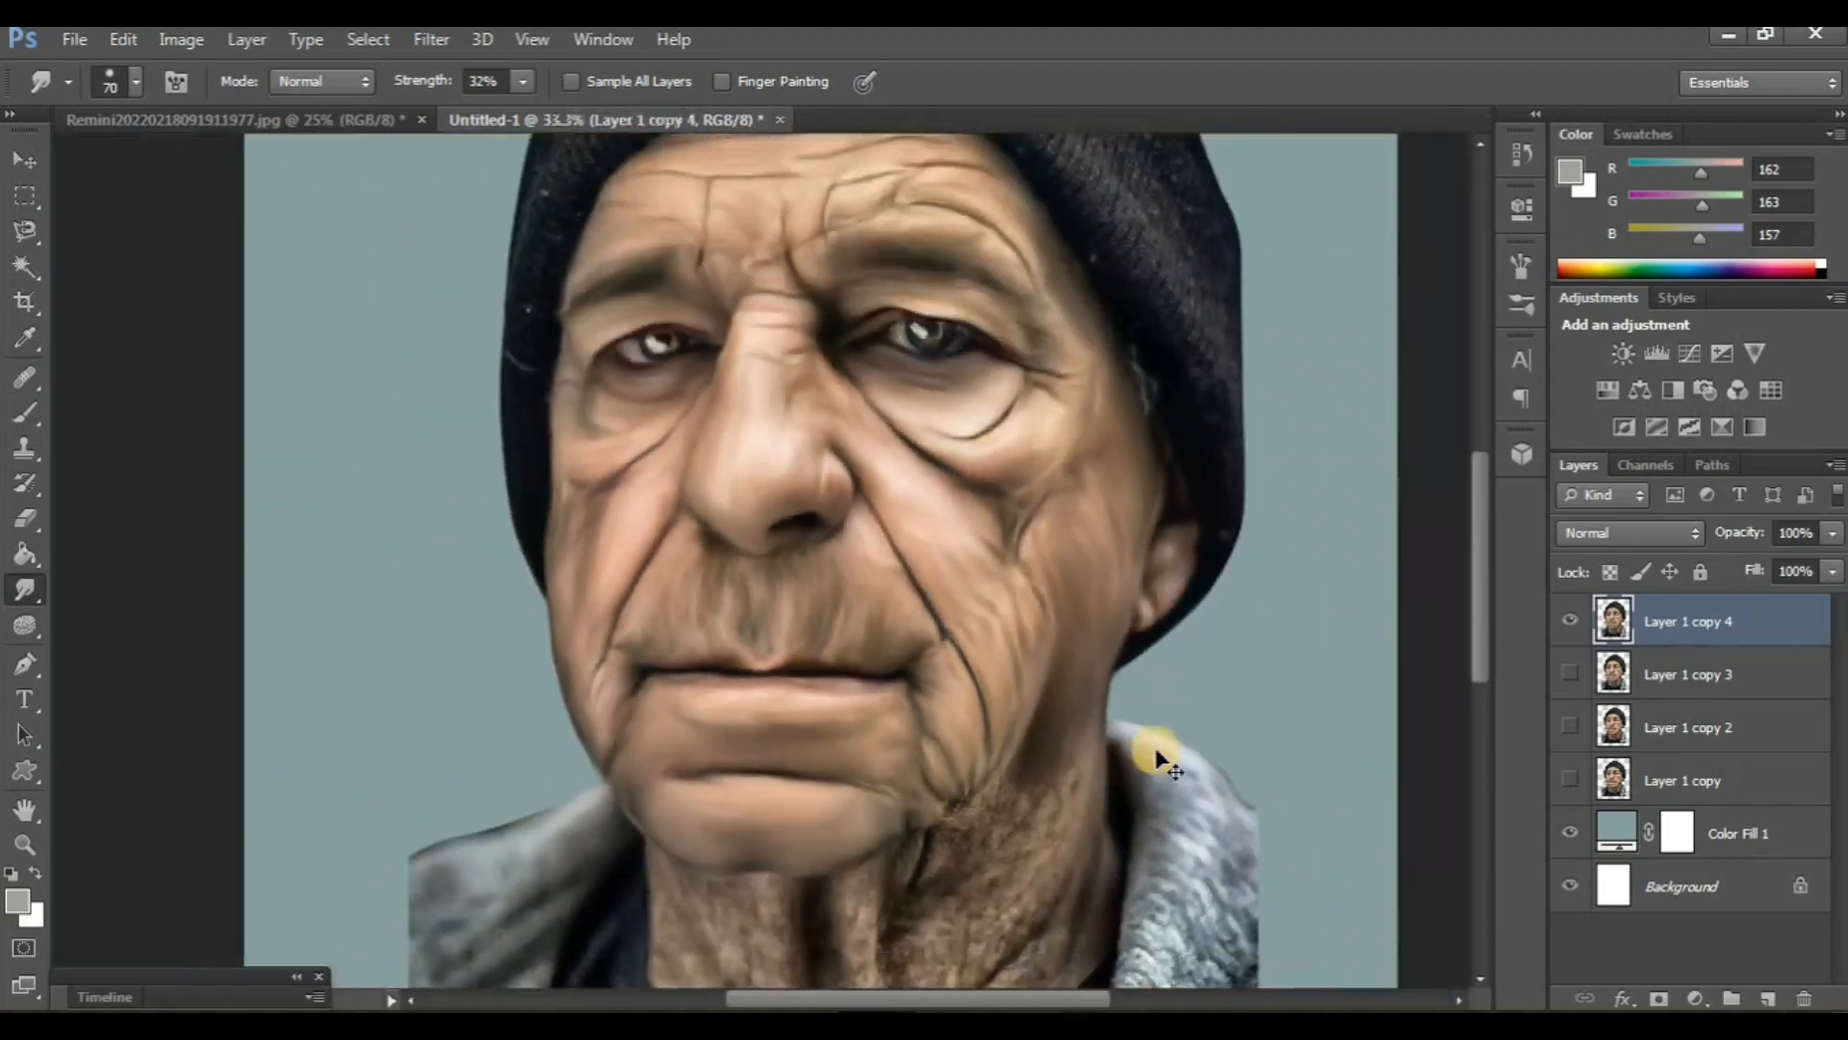
left_click_drag(1170, 751, 1213, 837)
left_click(1560, 635)
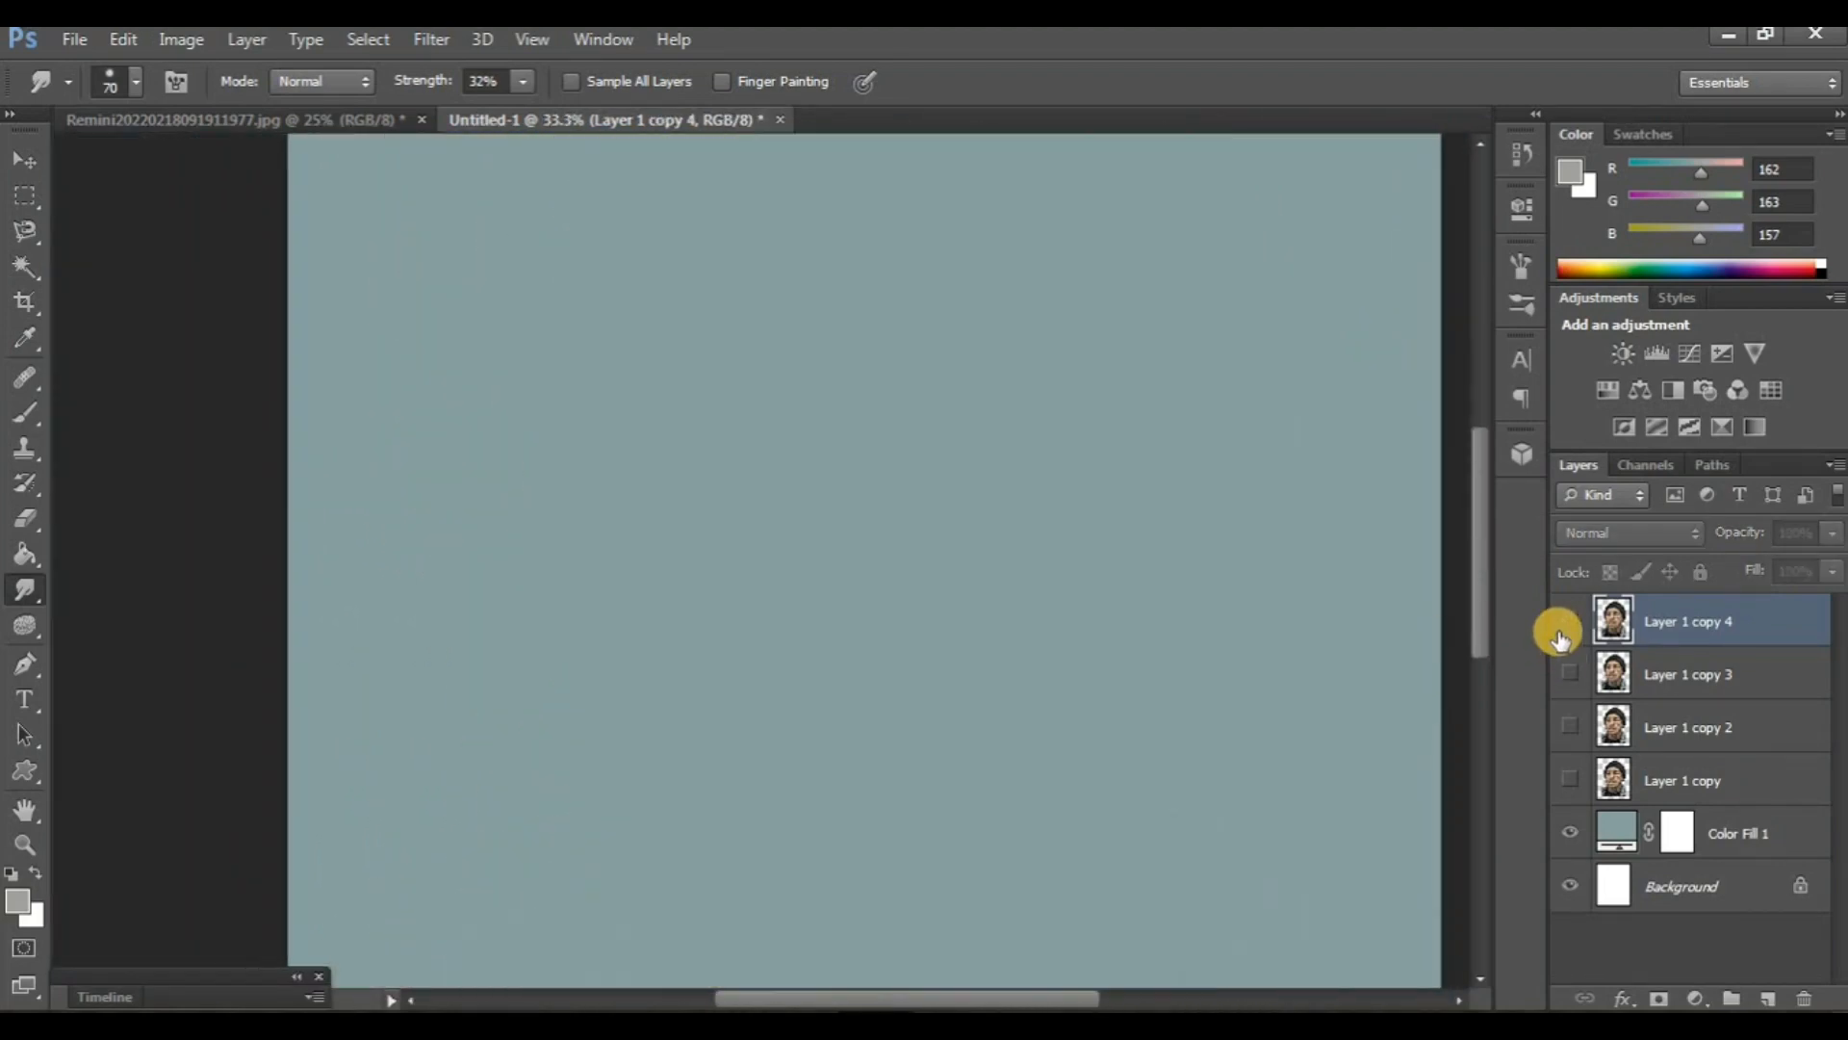
left_click(1570, 779)
left_click(1570, 621)
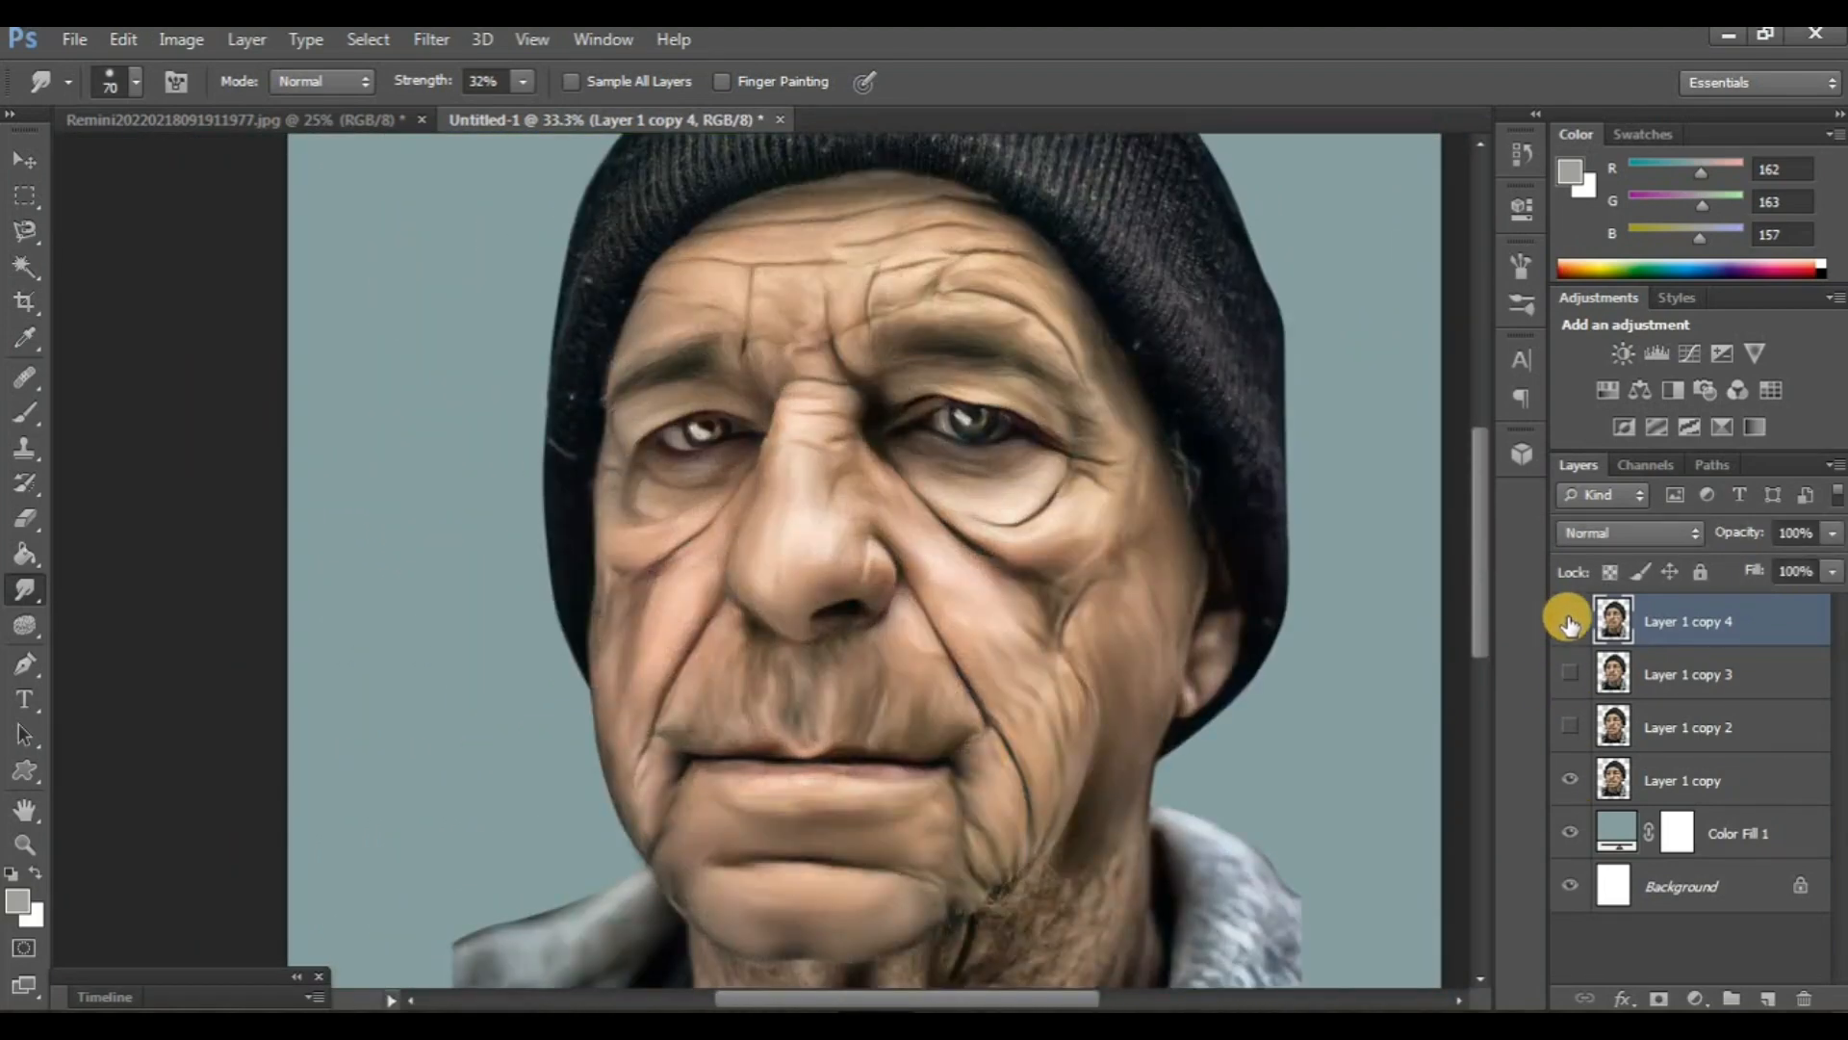
left_click(1570, 620)
left_click(1570, 620)
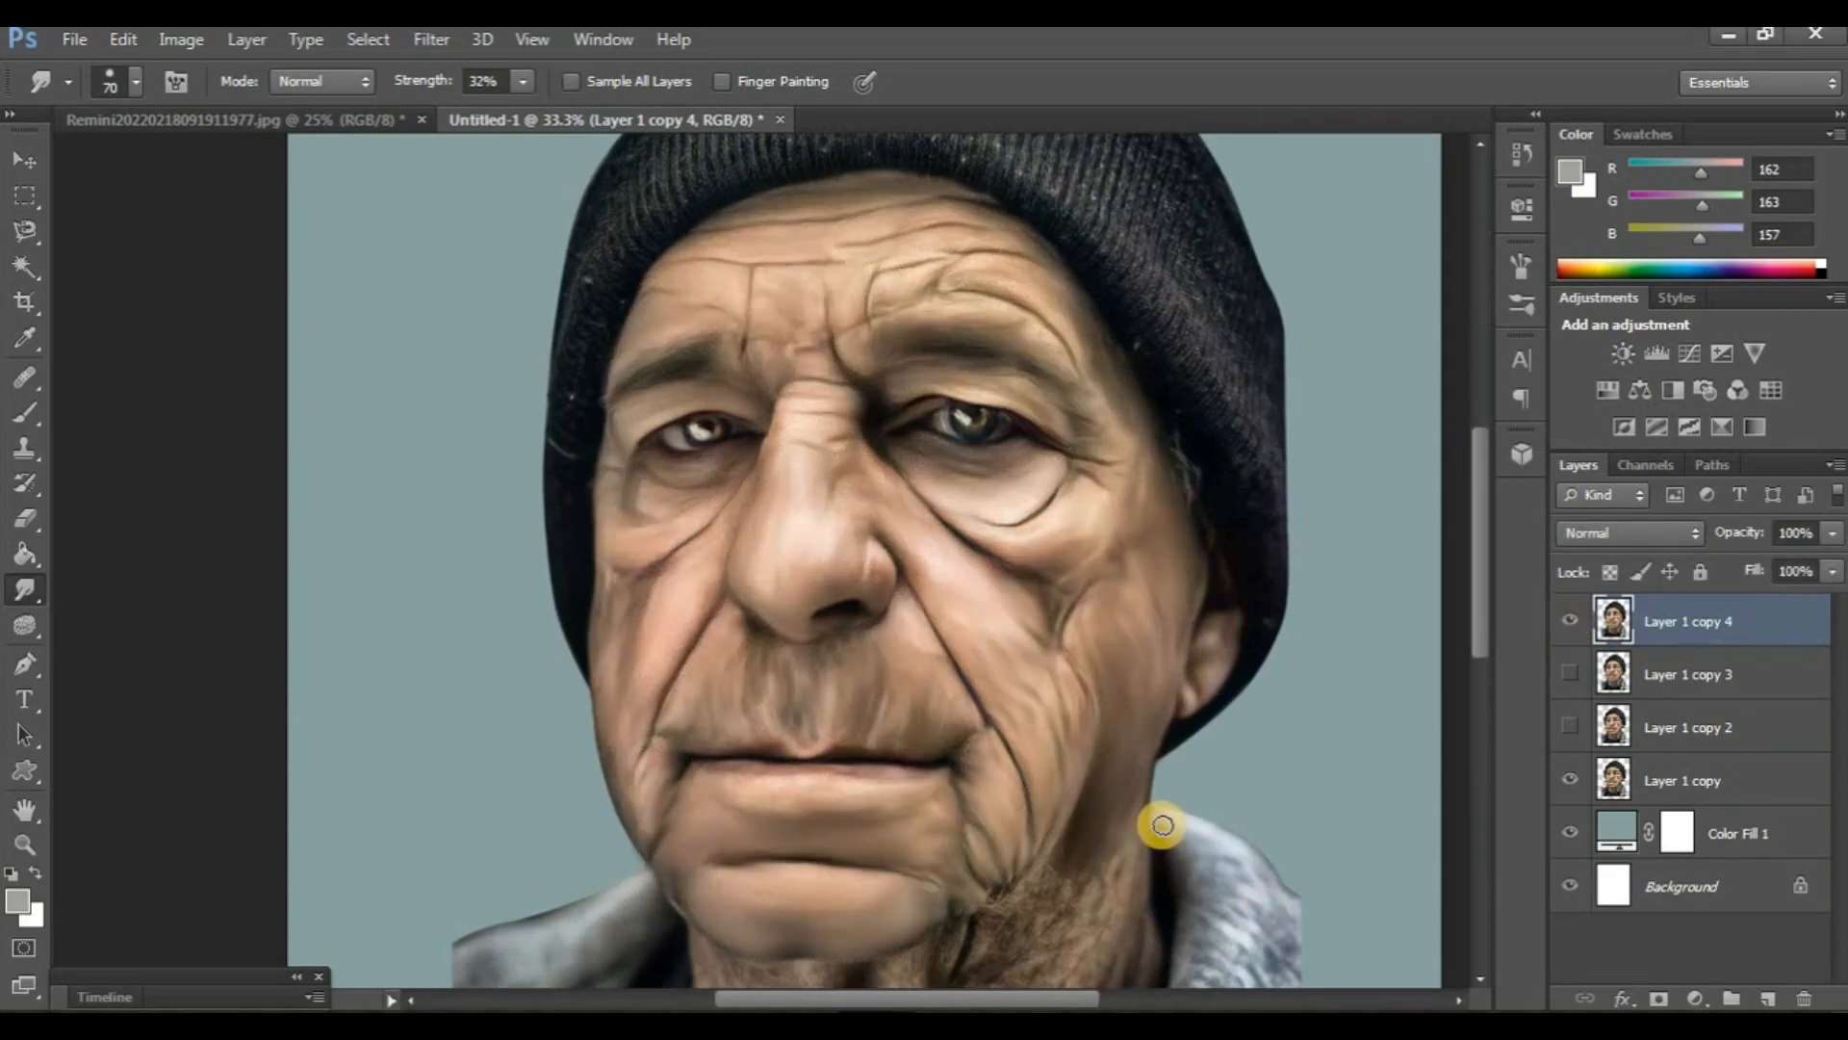
- Duplicate Layer 1 copy 4 and smudge the neck skin smooth down to the shirt collar with a 125 px brush
key("ctrl+j")
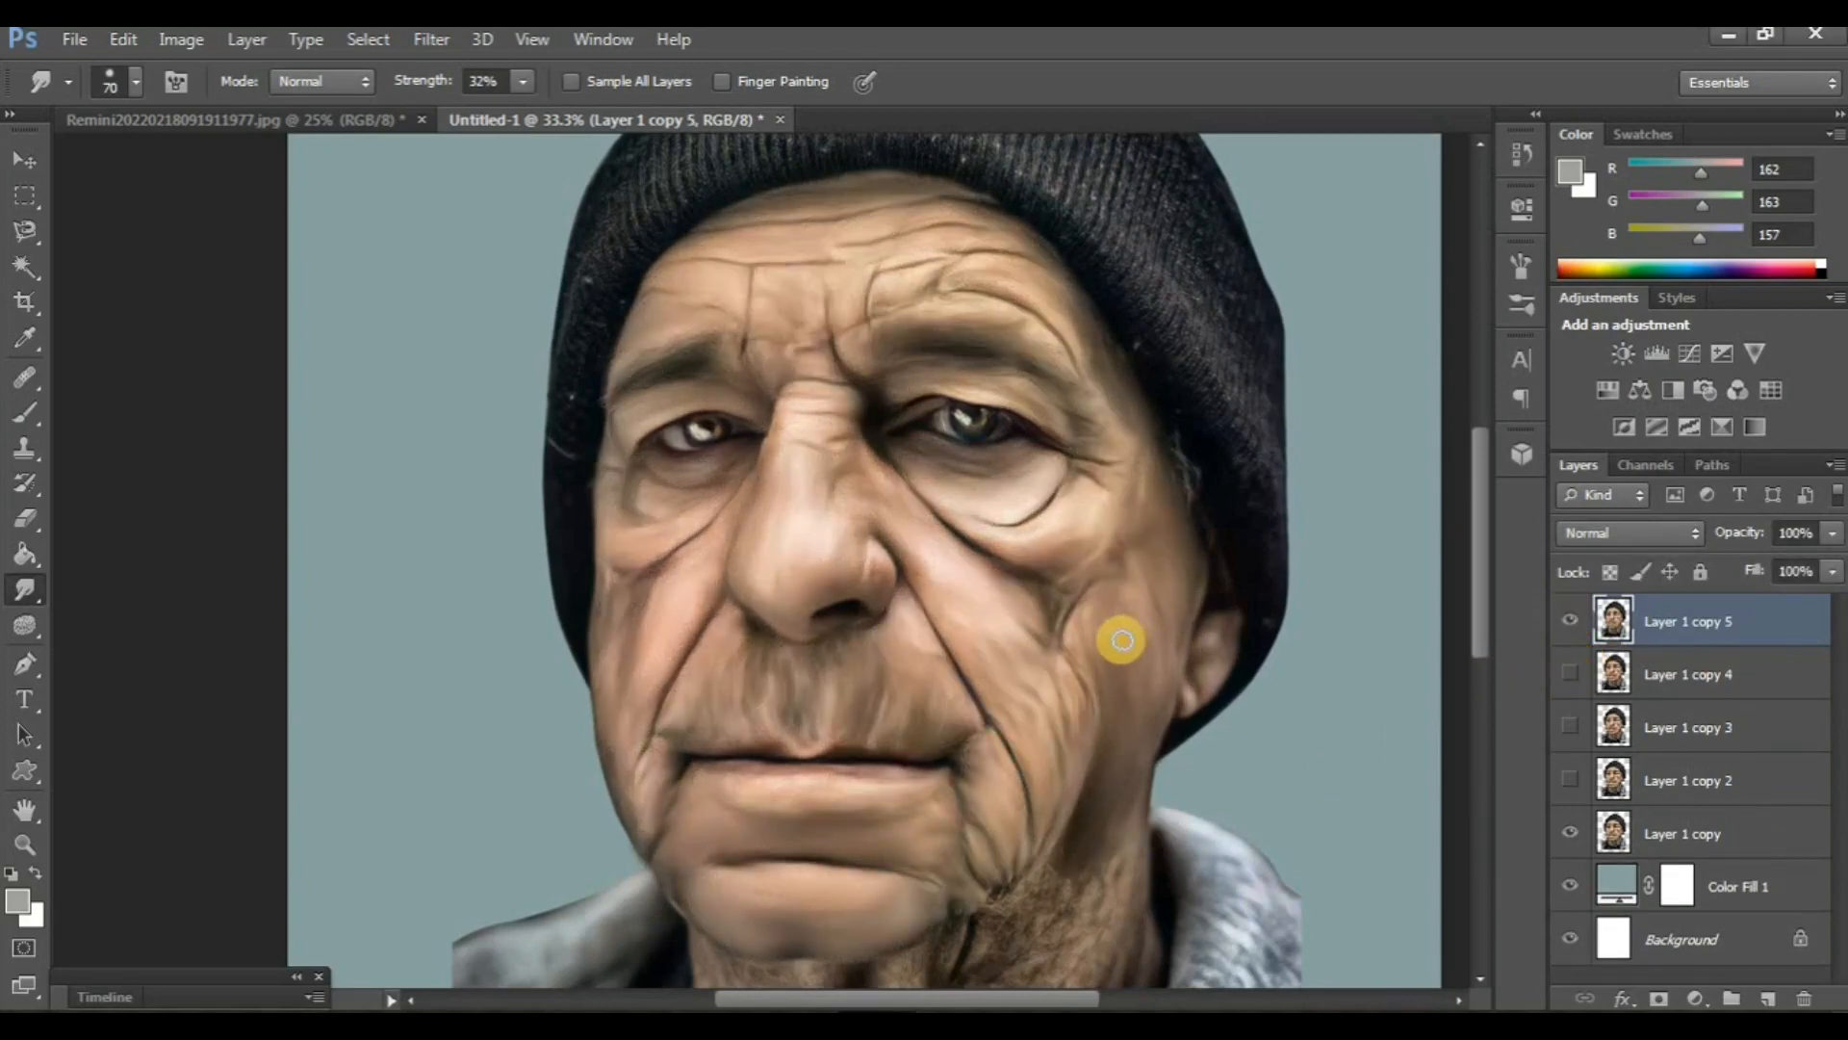
scroll(1123, 640, "down", 3)
scroll(1072, 755, "down", 1)
scroll(1072, 754, "up", 2)
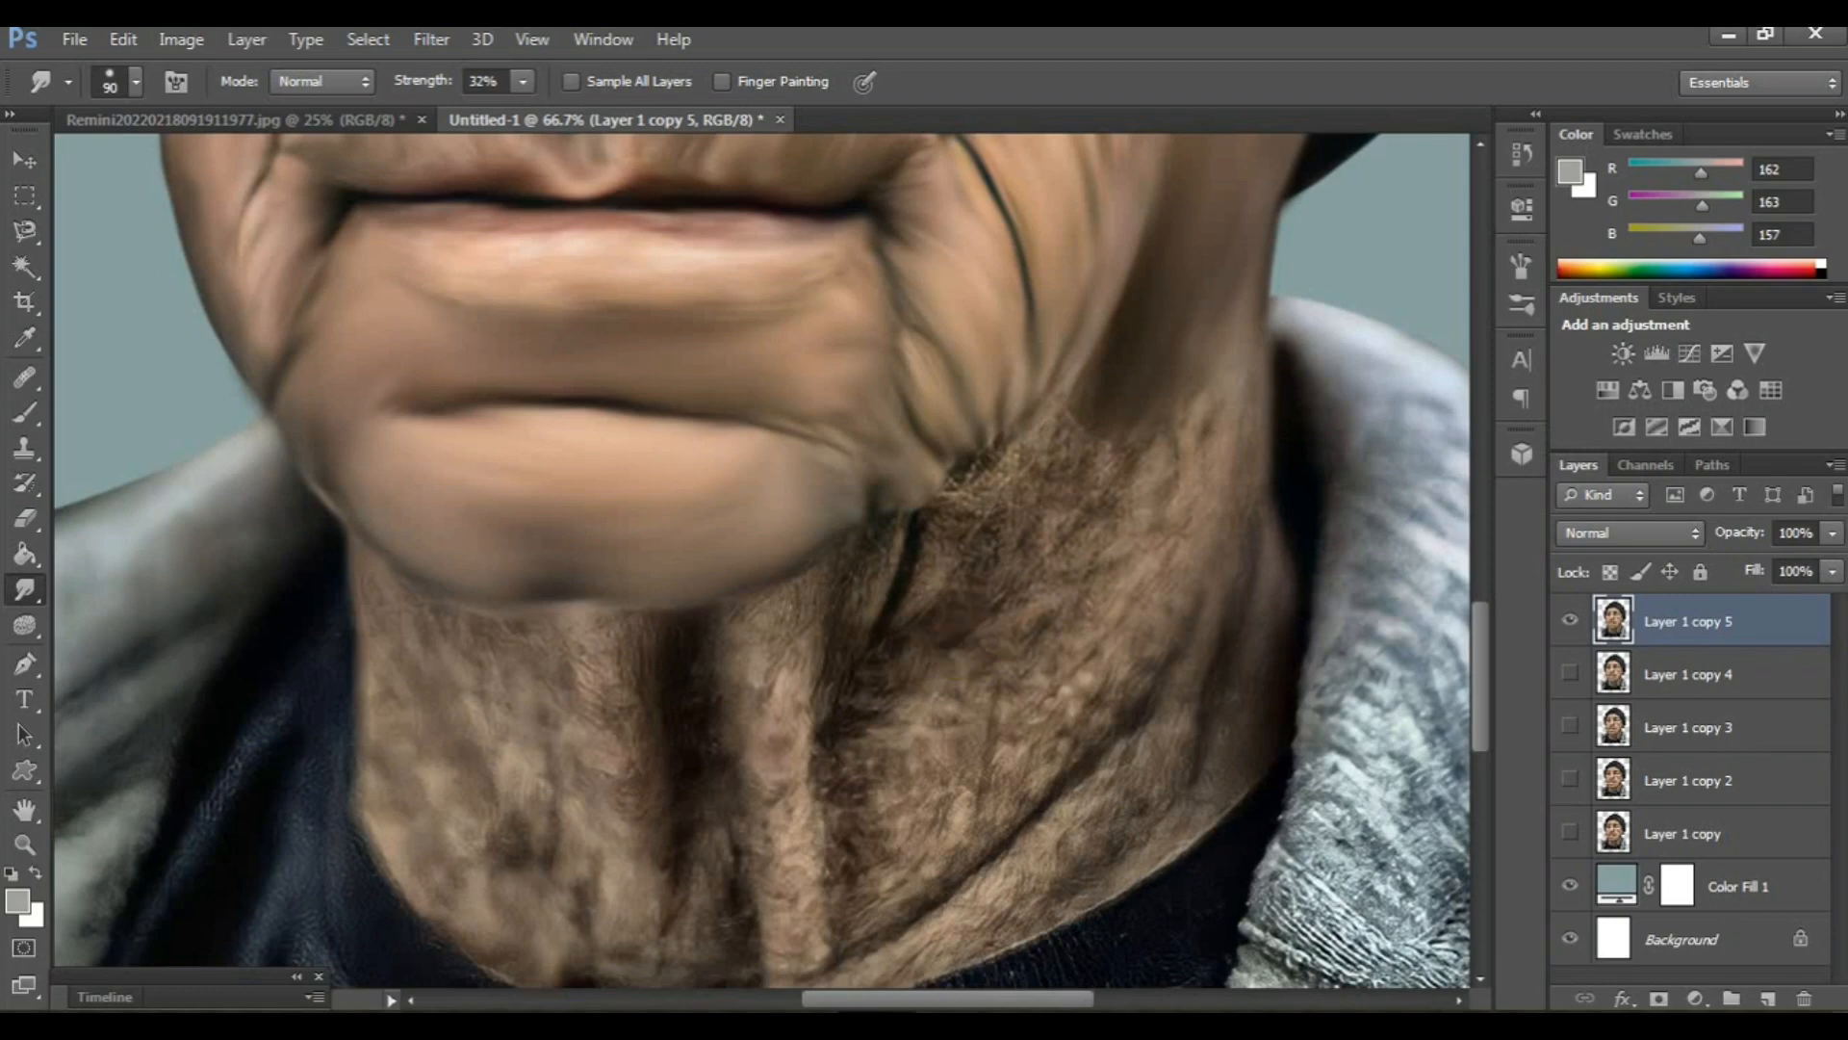
scroll(1078, 597, "down", 2)
key("bracketright")
key("bracketright")
mouse_move(1069, 455)
left_mouse_down()
mouse_move(990, 561)
mouse_move(1075, 425)
mouse_move(970, 508)
mouse_move(1067, 410)
mouse_move(1041, 403)
mouse_move(986, 442)
mouse_move(1065, 382)
mouse_move(995, 421)
mouse_move(954, 503)
mouse_move(975, 528)
mouse_move(949, 540)
mouse_move(926, 510)
mouse_move(950, 458)
mouse_move(1038, 454)
mouse_move(1138, 386)
mouse_move(1038, 535)
mouse_move(1189, 385)
mouse_move(1140, 473)
mouse_move(1244, 329)
mouse_move(1244, 288)
mouse_move(1180, 555)
mouse_move(1068, 698)
mouse_move(1220, 482)
mouse_move(1138, 710)
mouse_move(1151, 505)
mouse_move(1067, 598)
mouse_move(1170, 464)
mouse_move(986, 598)
mouse_move(1146, 511)
mouse_move(986, 658)
mouse_move(1089, 601)
left_mouse_up()
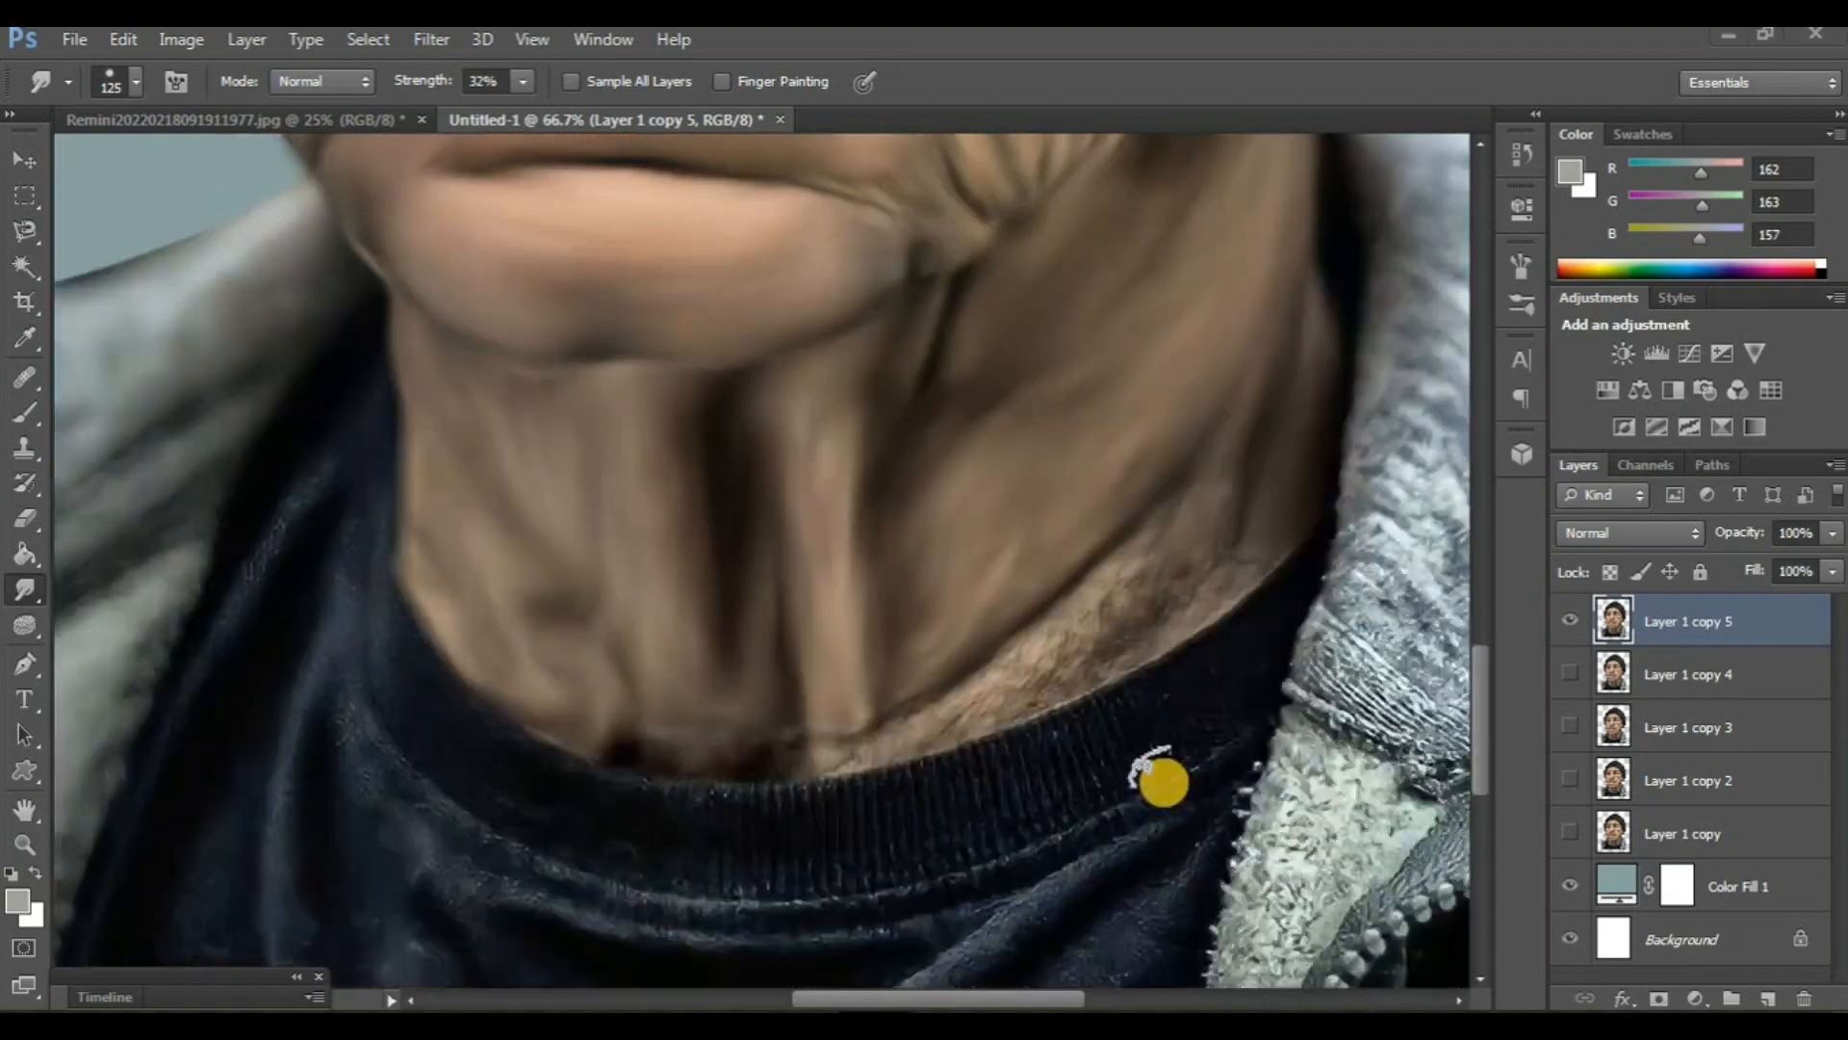
mouse_move(1159, 771)
left_mouse_down()
mouse_move(1212, 529)
mouse_move(1130, 629)
mouse_move(1229, 525)
mouse_move(1219, 456)
mouse_move(1063, 604)
mouse_move(1137, 508)
mouse_move(920, 694)
mouse_move(1104, 628)
mouse_move(899, 727)
mouse_move(701, 762)
mouse_move(576, 752)
mouse_move(824, 714)
mouse_move(925, 672)
mouse_move(764, 734)
mouse_move(599, 752)
mouse_move(667, 765)
mouse_move(554, 734)
mouse_move(672, 738)
left_mouse_up()
- Compare the smoothed neck with the original by toggling Layer 1 copy 5 and Layer 1 copy
key("ctrl+minus")
key("ctrl+minus")
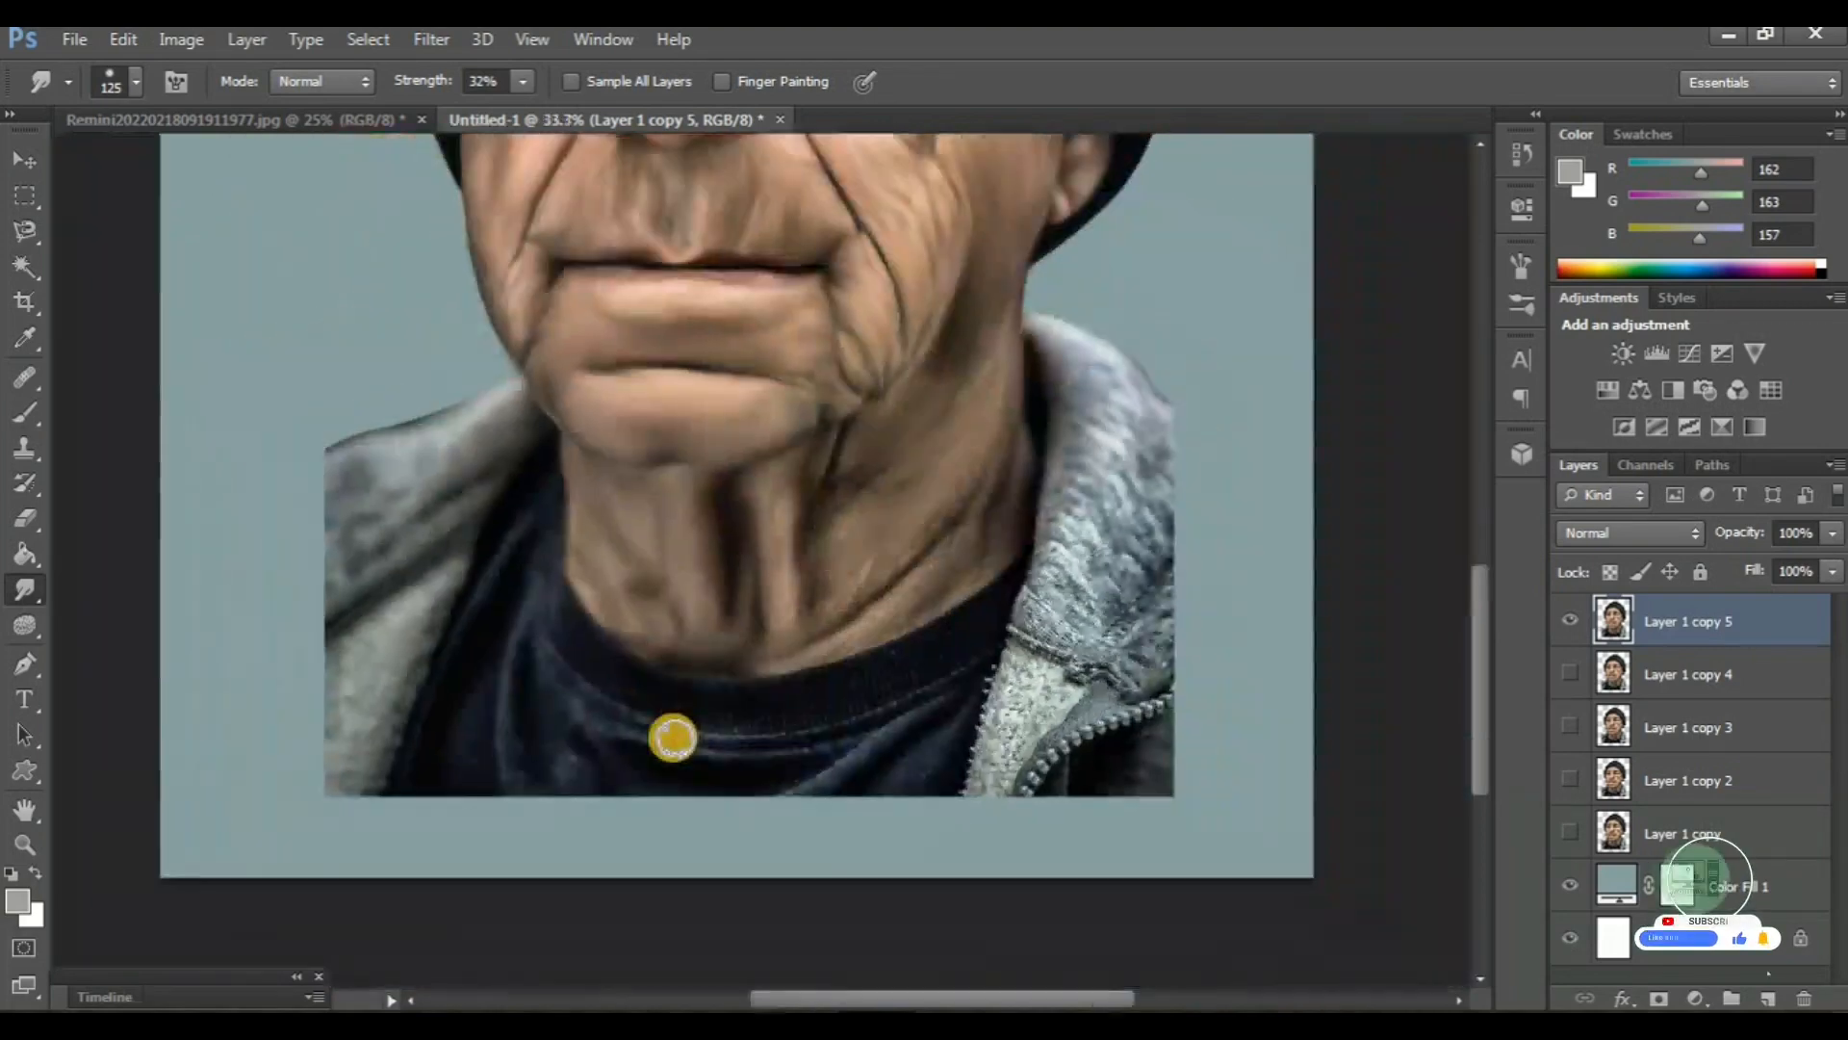
left_click_drag(674, 738, 734, 718)
left_click_drag(1482, 662, 1482, 623)
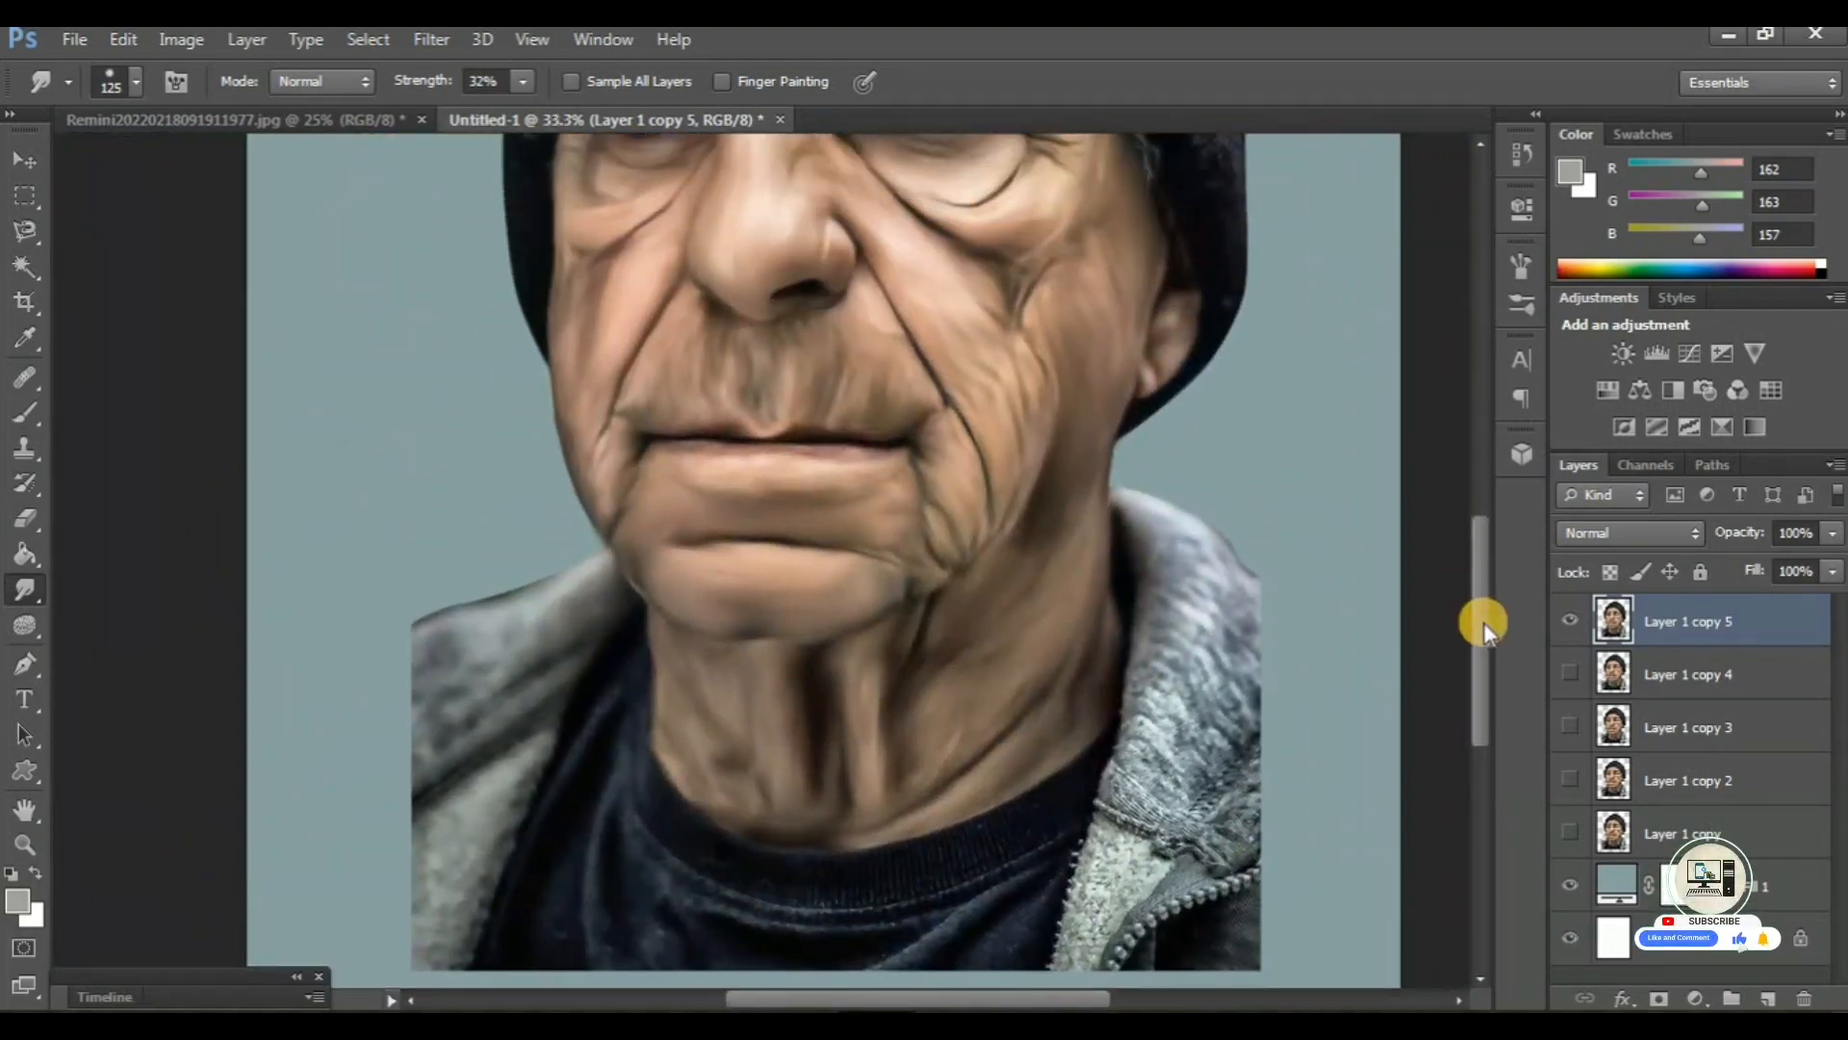
left_click(1572, 623)
left_click(1572, 623)
left_click(1567, 833)
left_click_drag(1093, 587, 1051, 714)
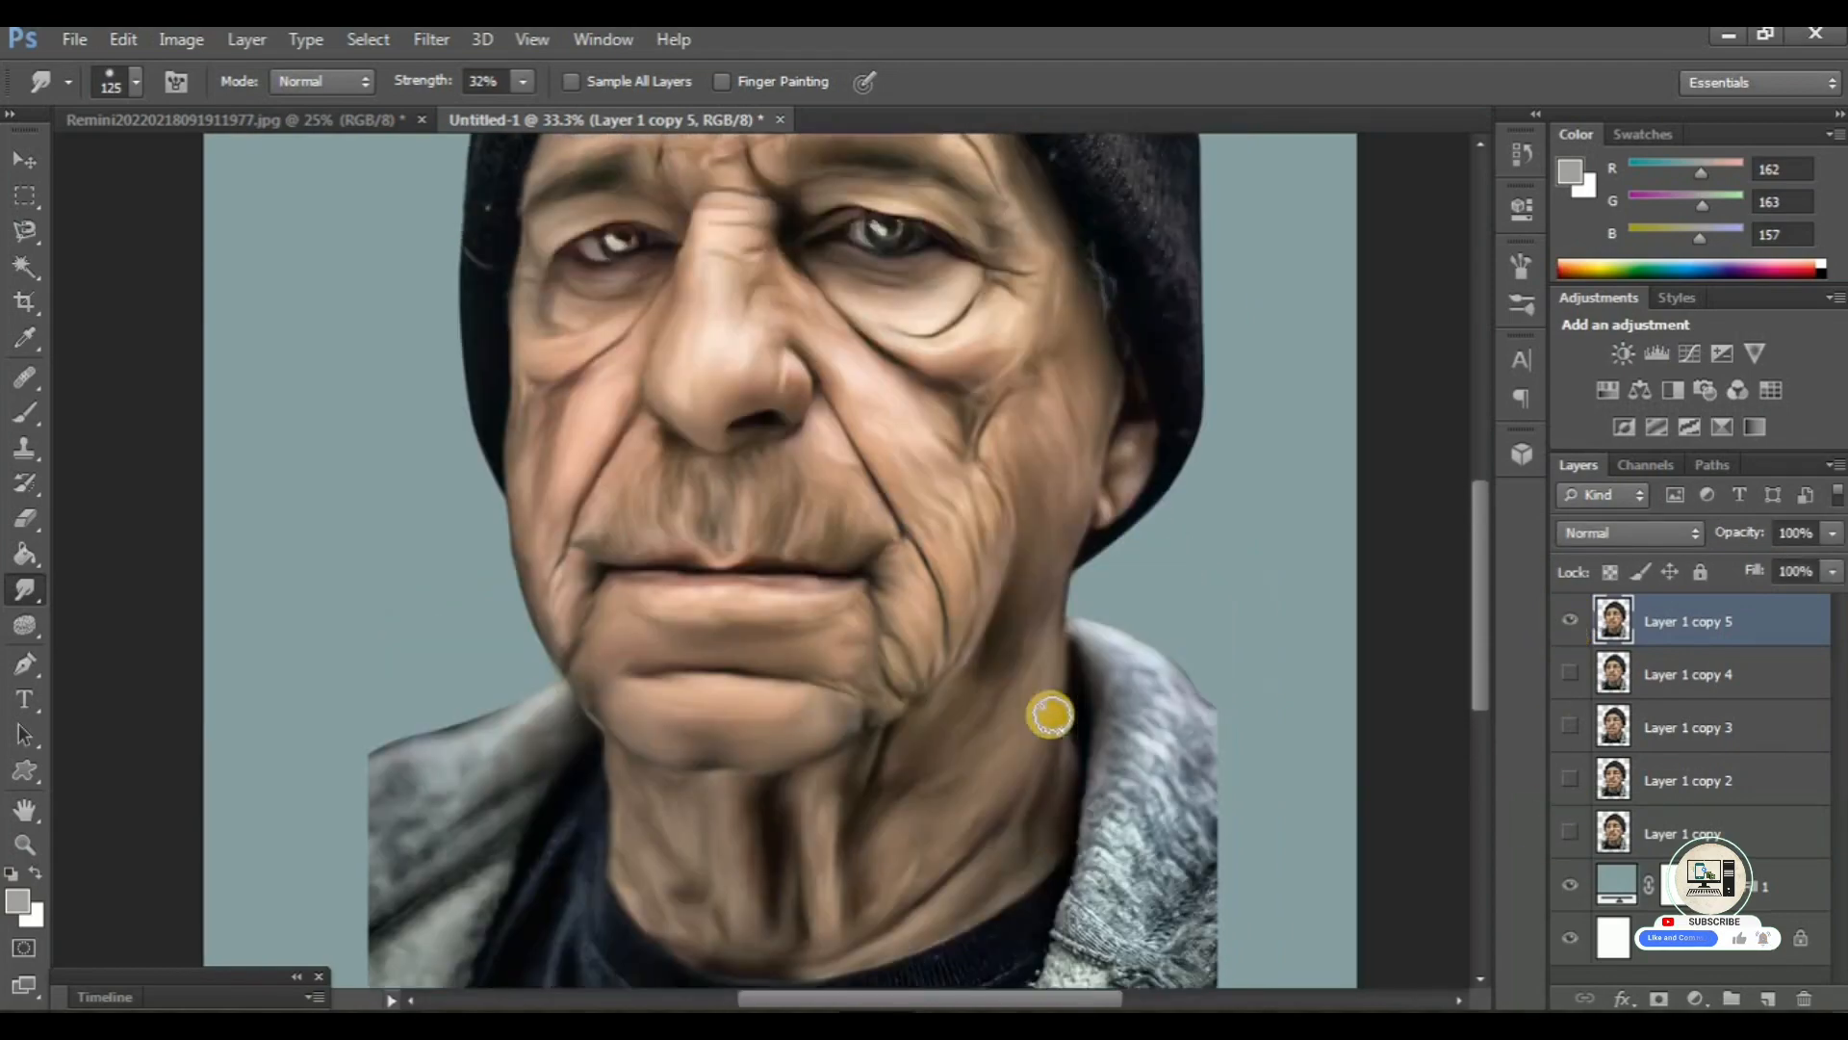
- Smudge the ribbed knit in the middle of the beanie smooth with a 175 px brush at 39% strength
scroll(1050, 714, "up", 5)
key("ctrl+plus")
key("ctrl+plus")
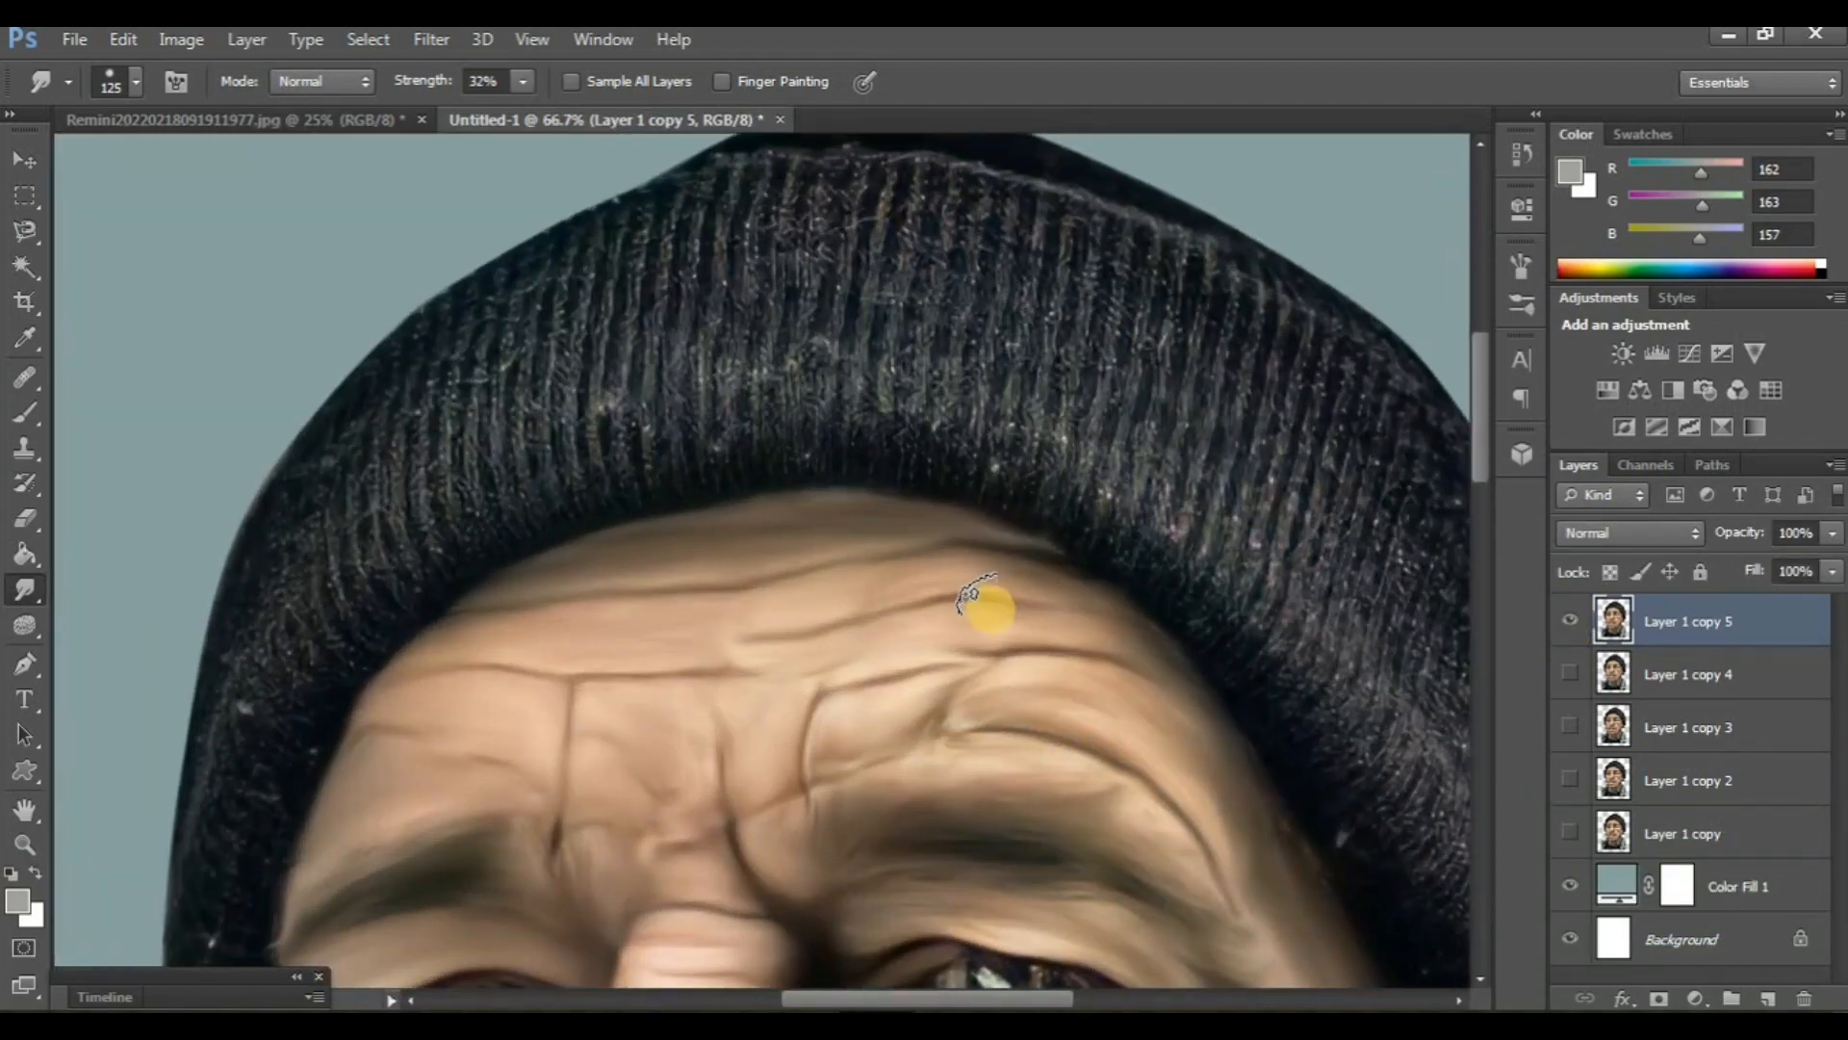
scroll(972, 594, "up", 3)
mouse_move(775, 623)
left_mouse_down()
mouse_move(654, 643)
mouse_move(984, 684)
mouse_move(805, 609)
mouse_move(985, 640)
mouse_move(800, 579)
mouse_move(664, 567)
left_mouse_up()
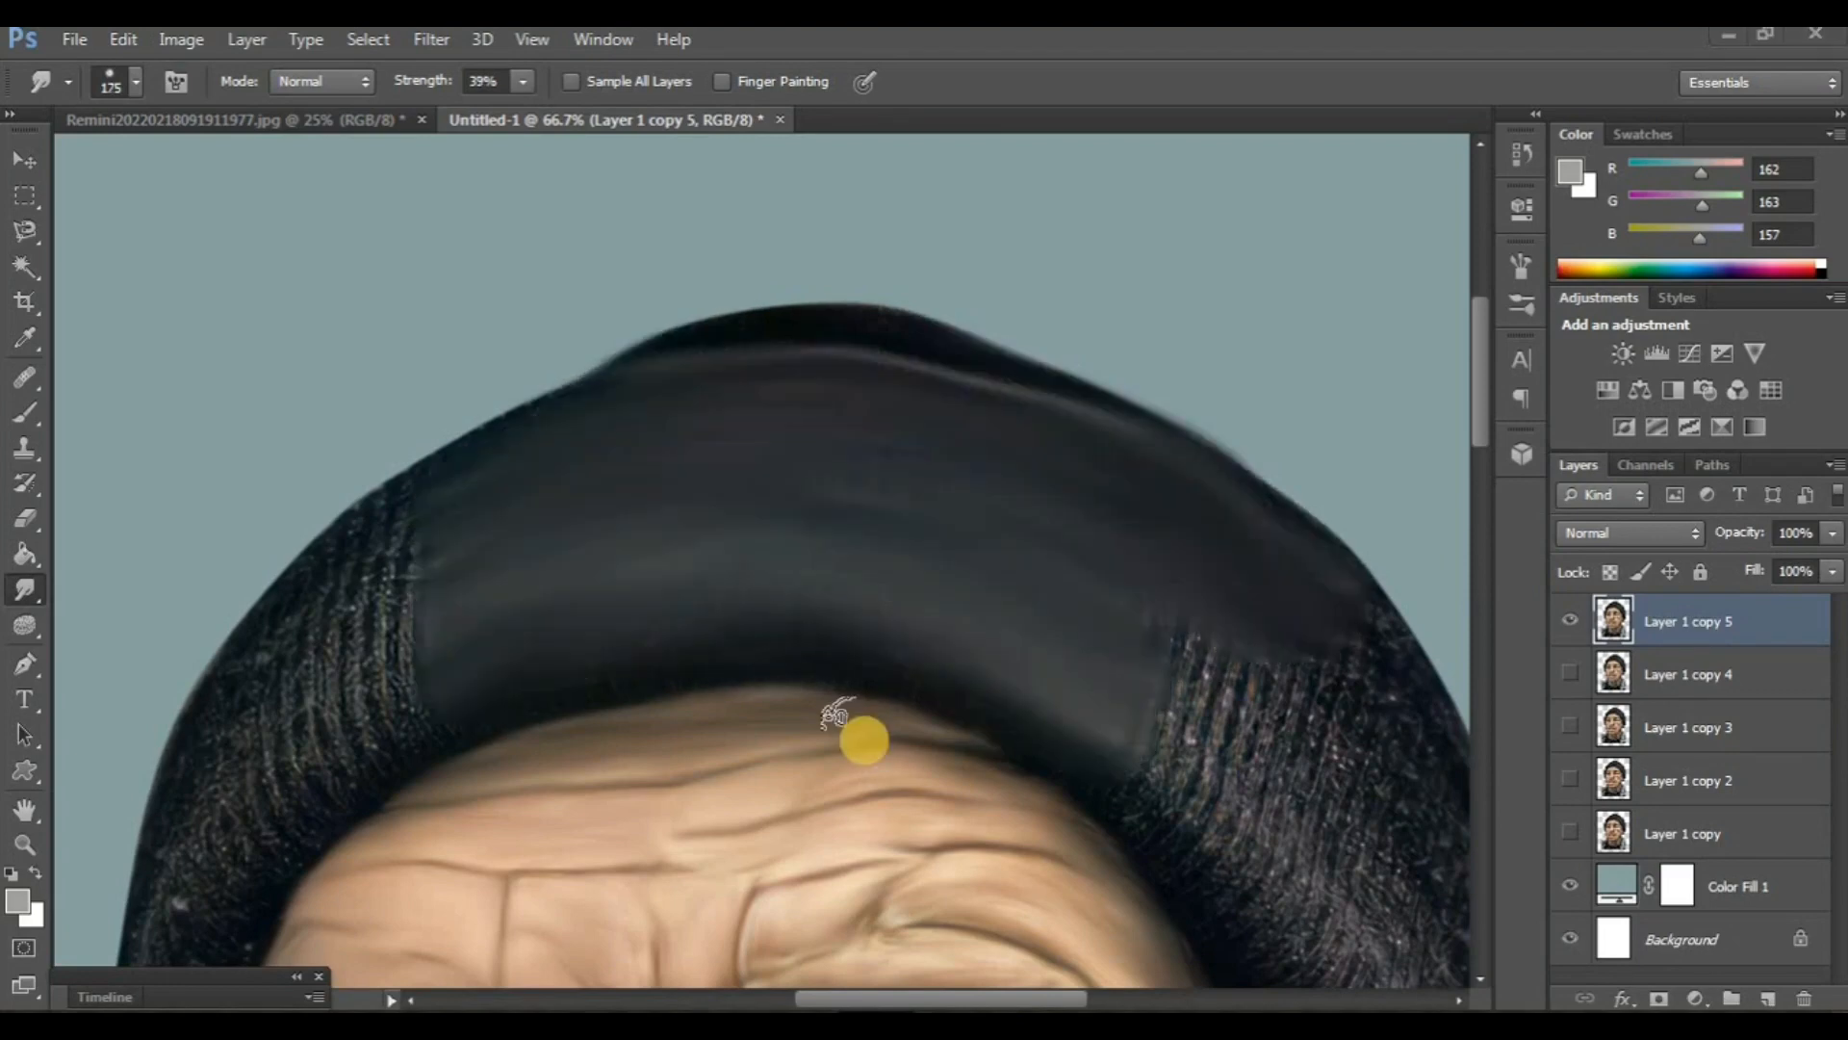
mouse_move(854, 736)
left_mouse_down()
mouse_move(806, 736)
mouse_move(731, 770)
left_mouse_up()
scroll(744, 536, "left", 3)
scroll(743, 535, "down", 1)
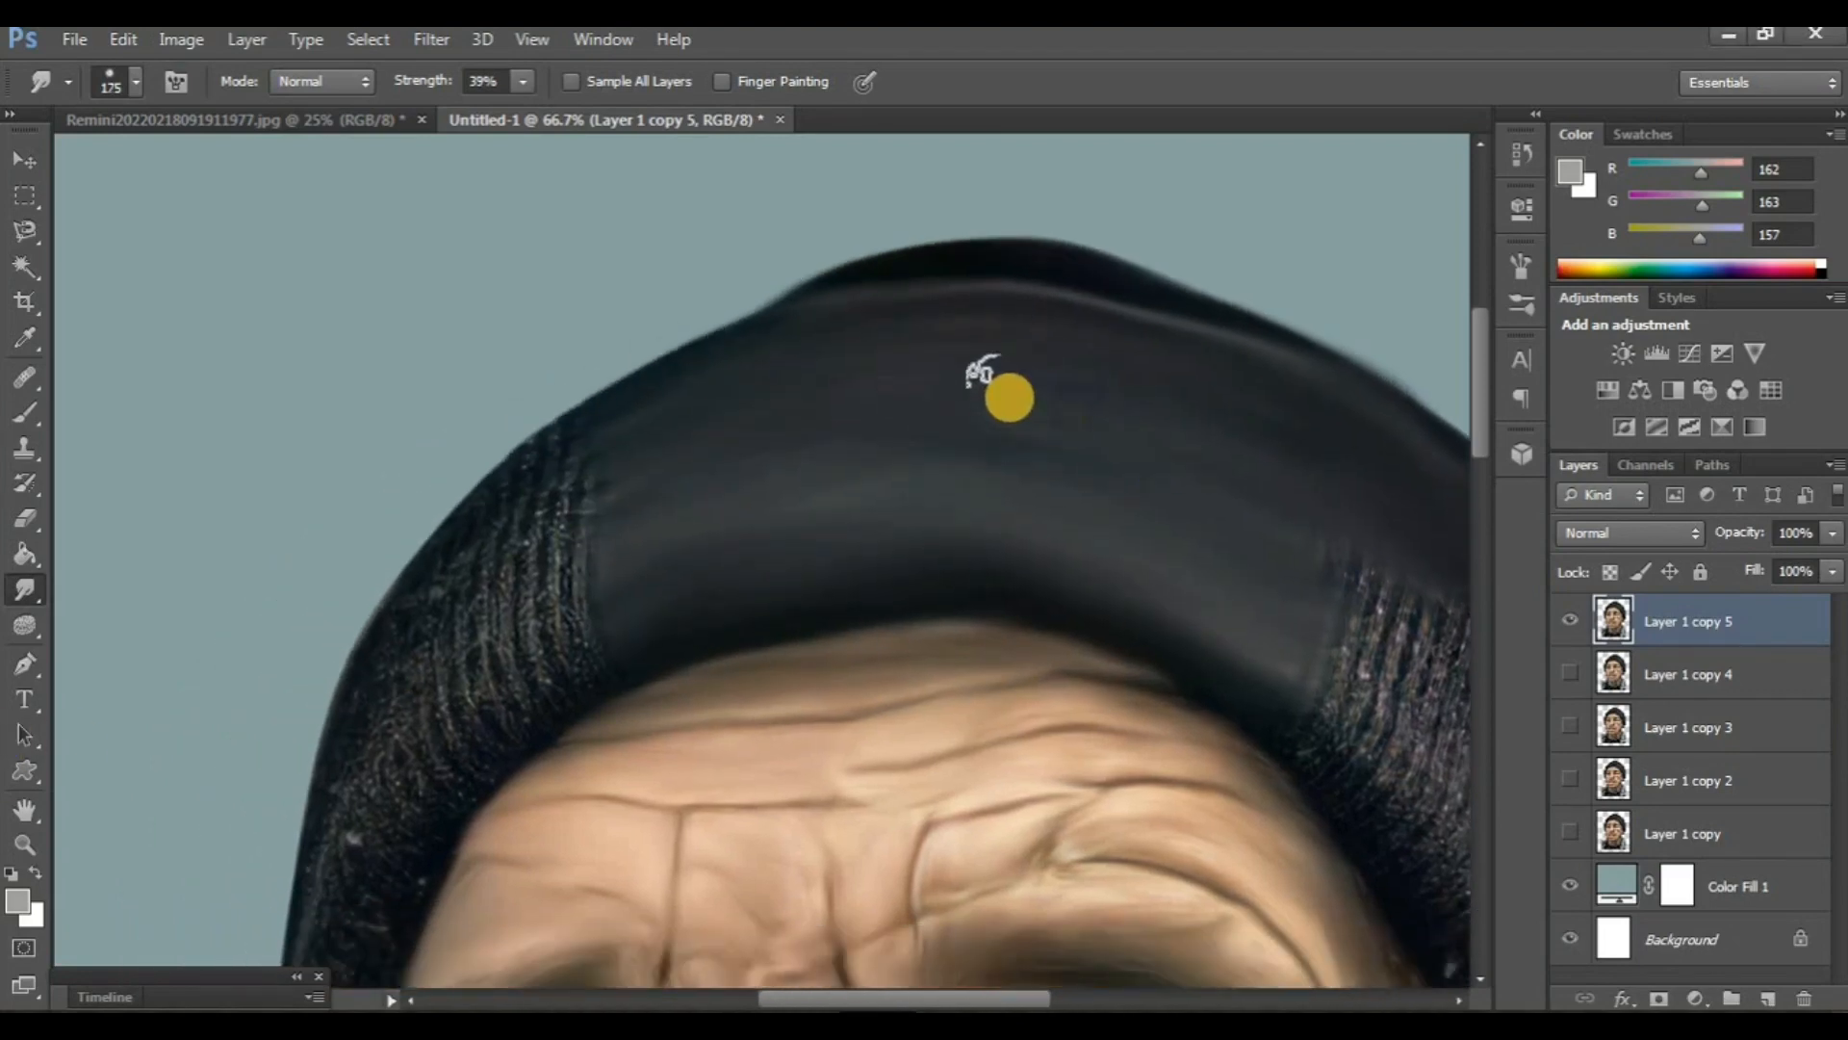
- Smudge the left side of the beanie smooth from the upper curve down along the cheek
scroll(669, 471, "left", 1)
scroll(671, 471, "down", 1)
mouse_move(690, 539)
left_mouse_down()
mouse_move(490, 697)
mouse_move(704, 492)
mouse_move(504, 622)
mouse_move(614, 478)
mouse_move(467, 641)
mouse_move(696, 375)
mouse_move(580, 428)
mouse_move(417, 663)
mouse_move(515, 460)
mouse_move(612, 351)
mouse_move(644, 374)
mouse_move(882, 244)
left_mouse_up()
scroll(664, 504, "left", 1)
left_click_drag(995, 248, 912, 277)
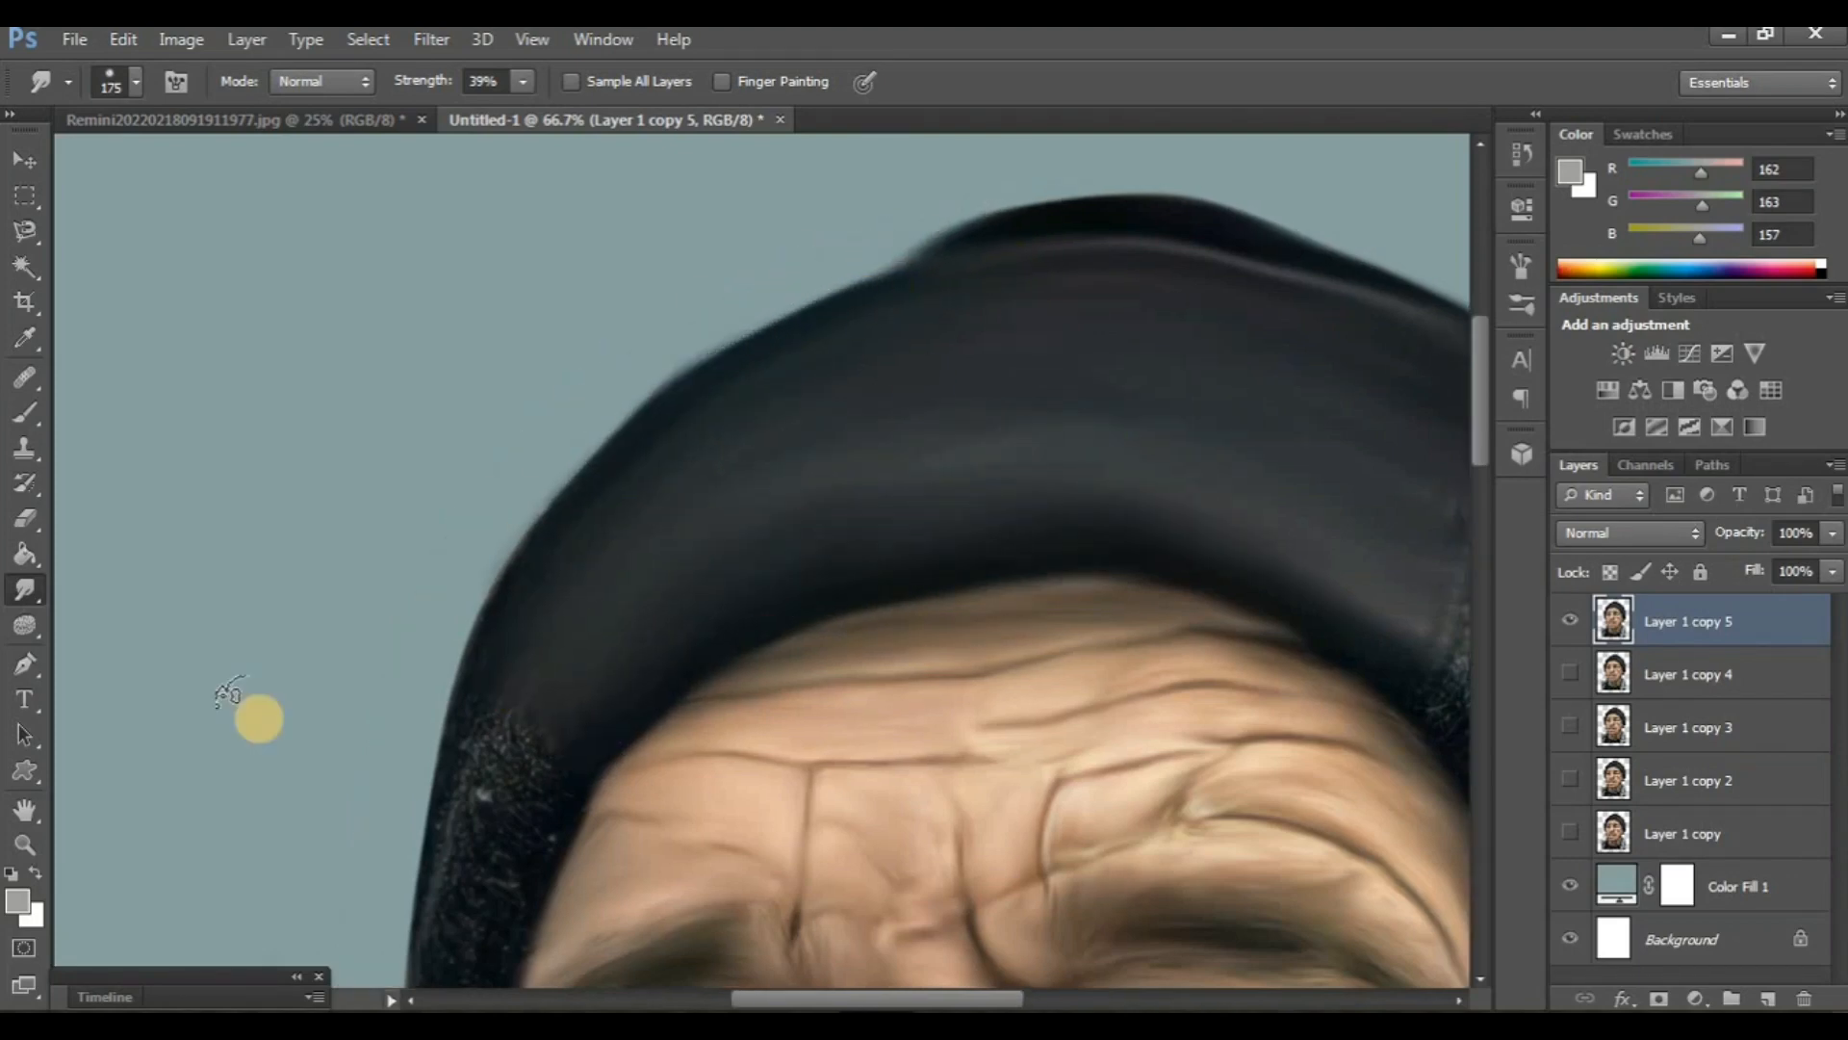
scroll(731, 428, "left", 1)
scroll(730, 428, "down", 2)
mouse_move(626, 594)
left_mouse_down()
mouse_move(527, 800)
mouse_move(620, 498)
mouse_move(542, 725)
mouse_move(619, 416)
mouse_move(560, 676)
mouse_move(611, 519)
left_mouse_up()
scroll(508, 650, "down", 2)
left_click_drag(507, 650, 529, 790)
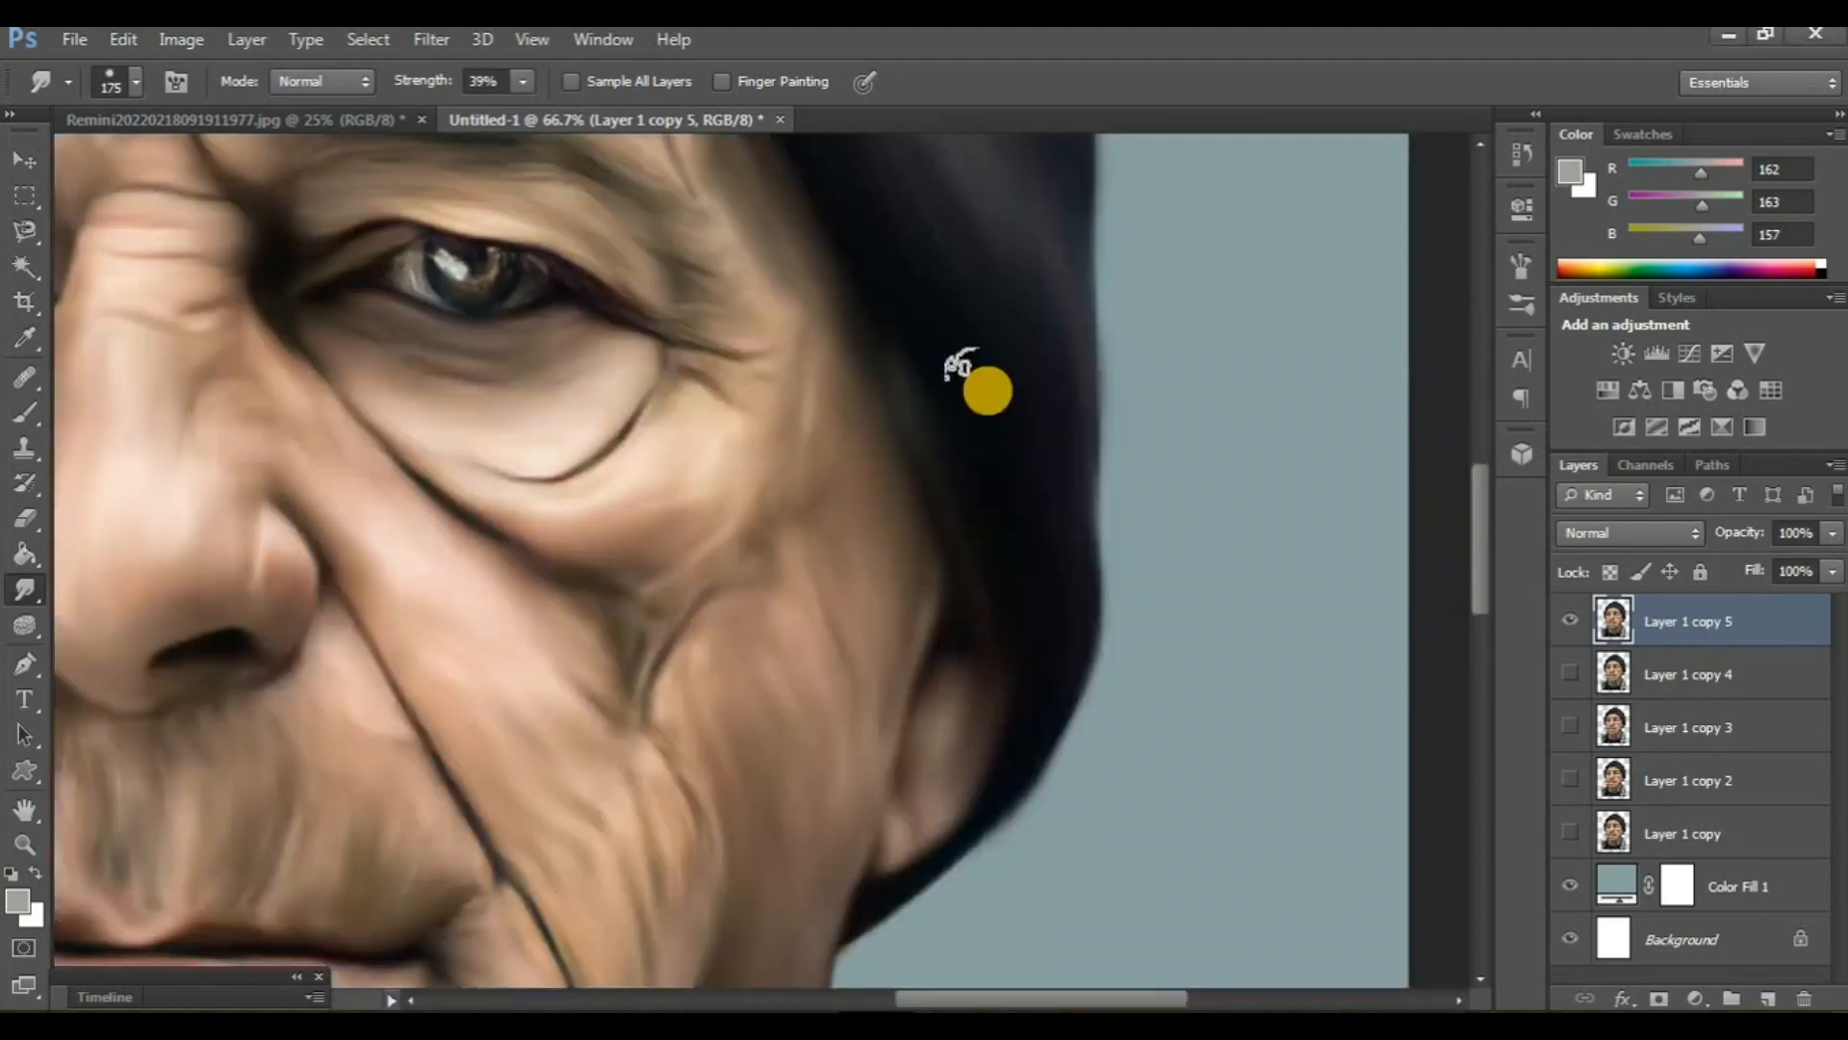
- Smudge the right side of the beanie smooth from beside the eye down to the ear
mouse_move(957, 363)
left_mouse_down()
mouse_move(1024, 359)
mouse_move(951, 576)
left_mouse_up()
scroll(945, 563, "left", 2)
scroll(942, 566, "up", 4)
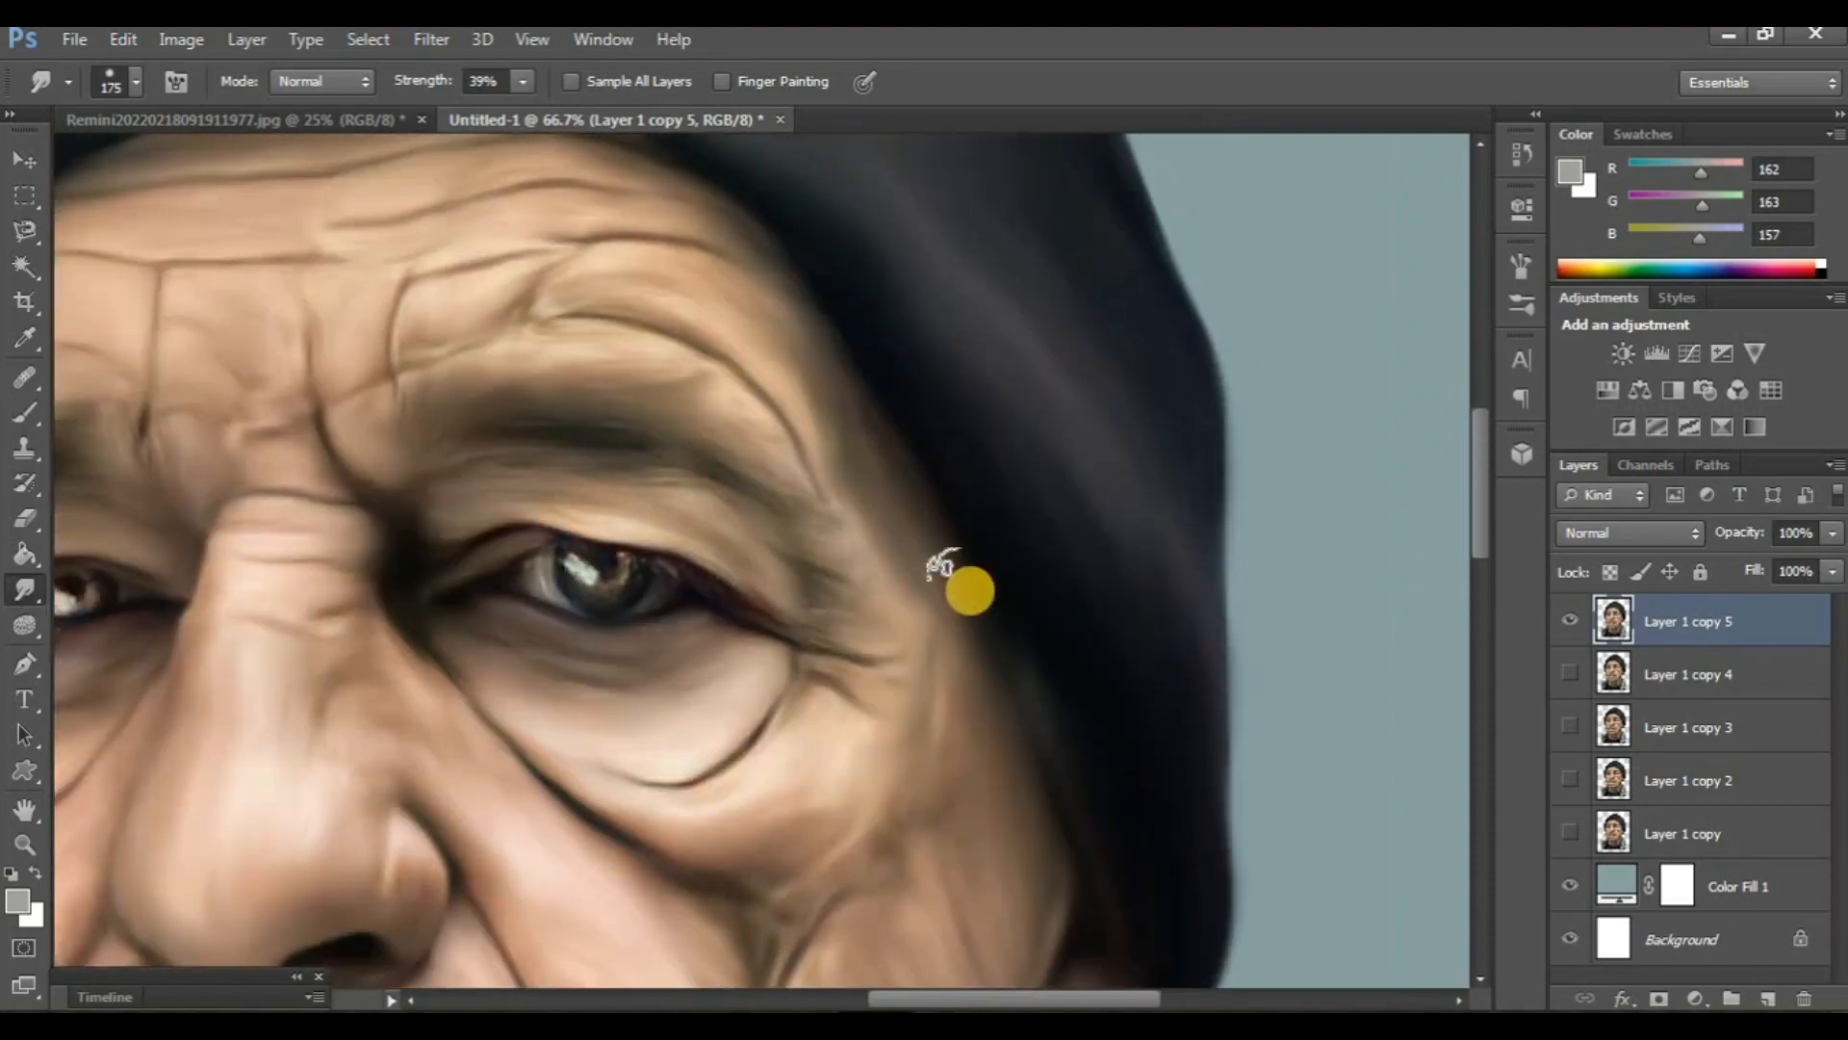
- Compare the smoothed beanie with the original by showing Layer 1 copy and toggling Layer 1 copy 5
scroll(963, 583, "down", 5)
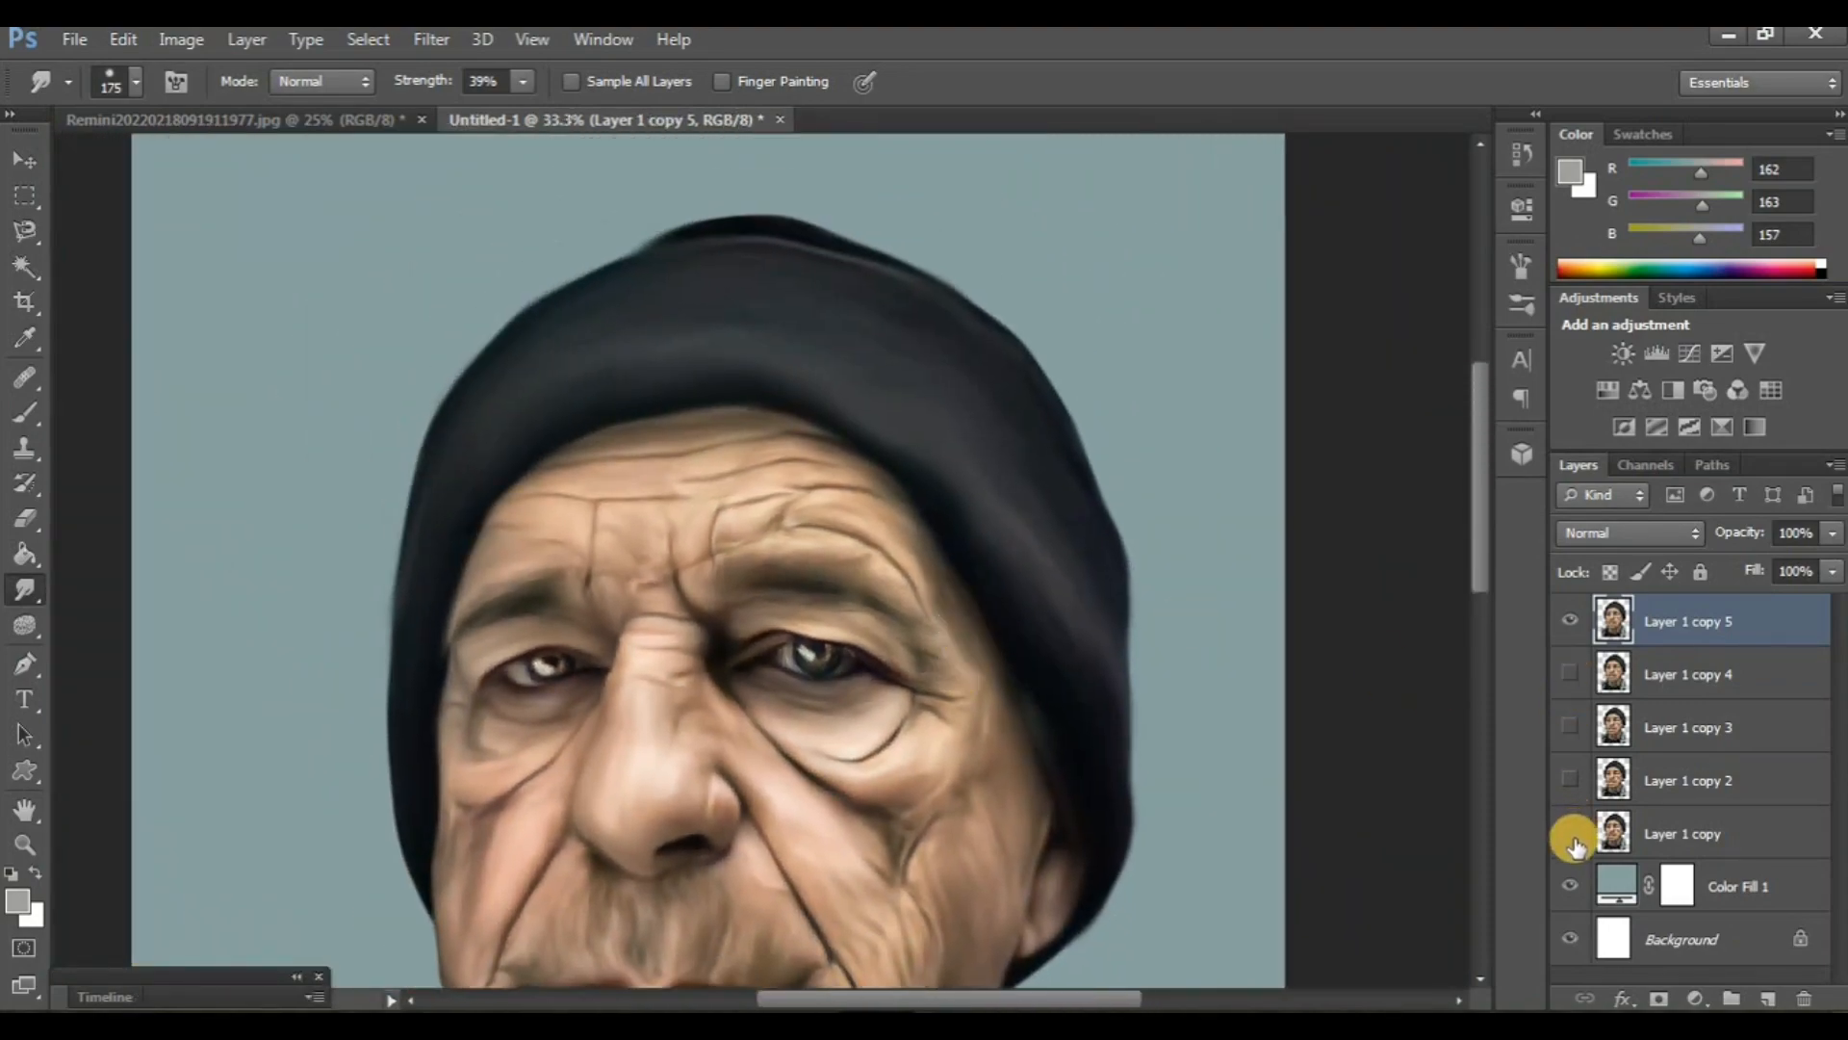
left_click(1571, 833)
left_click(1571, 621)
left_click(1571, 621)
scroll(698, 683, "down", 5)
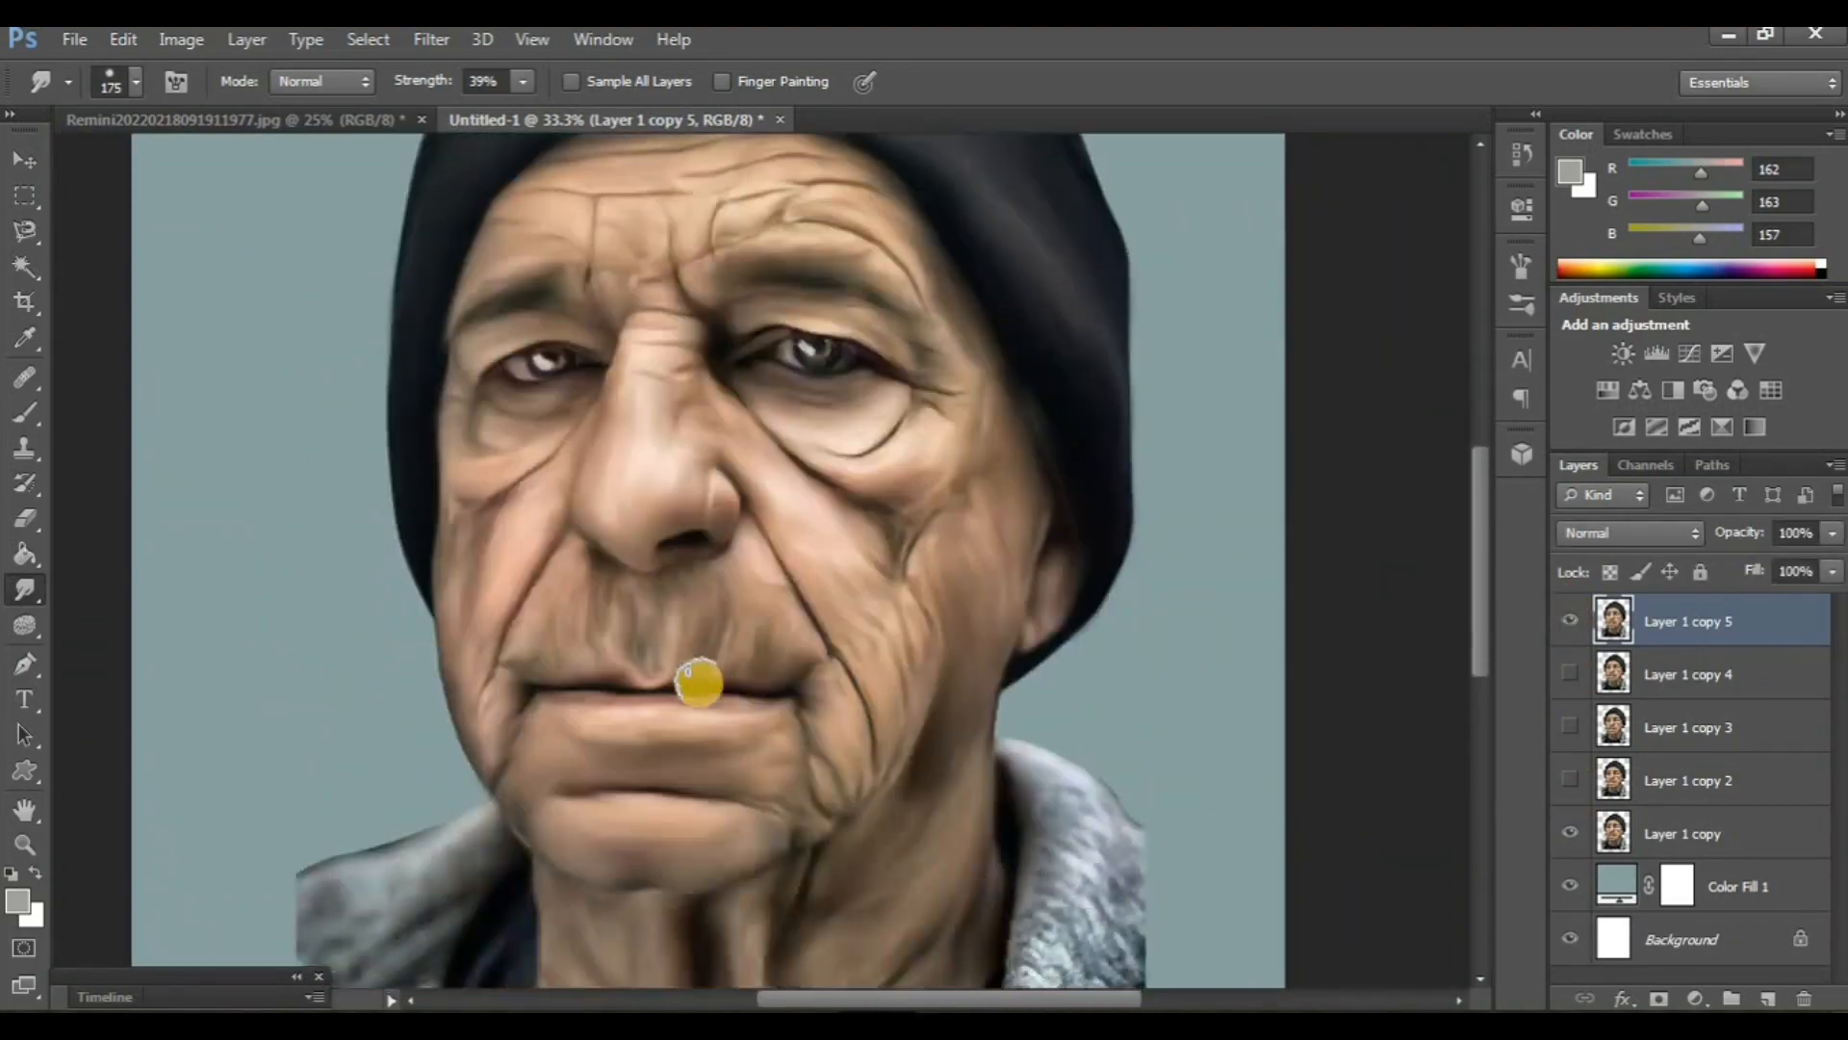
- Smudge the left side of the jacket collar smooth on Layer 1 copy 5 with the 175 px brush
scroll(458, 710, "down", 6)
scroll(458, 709, "up", 1)
scroll(337, 664, "down", 2)
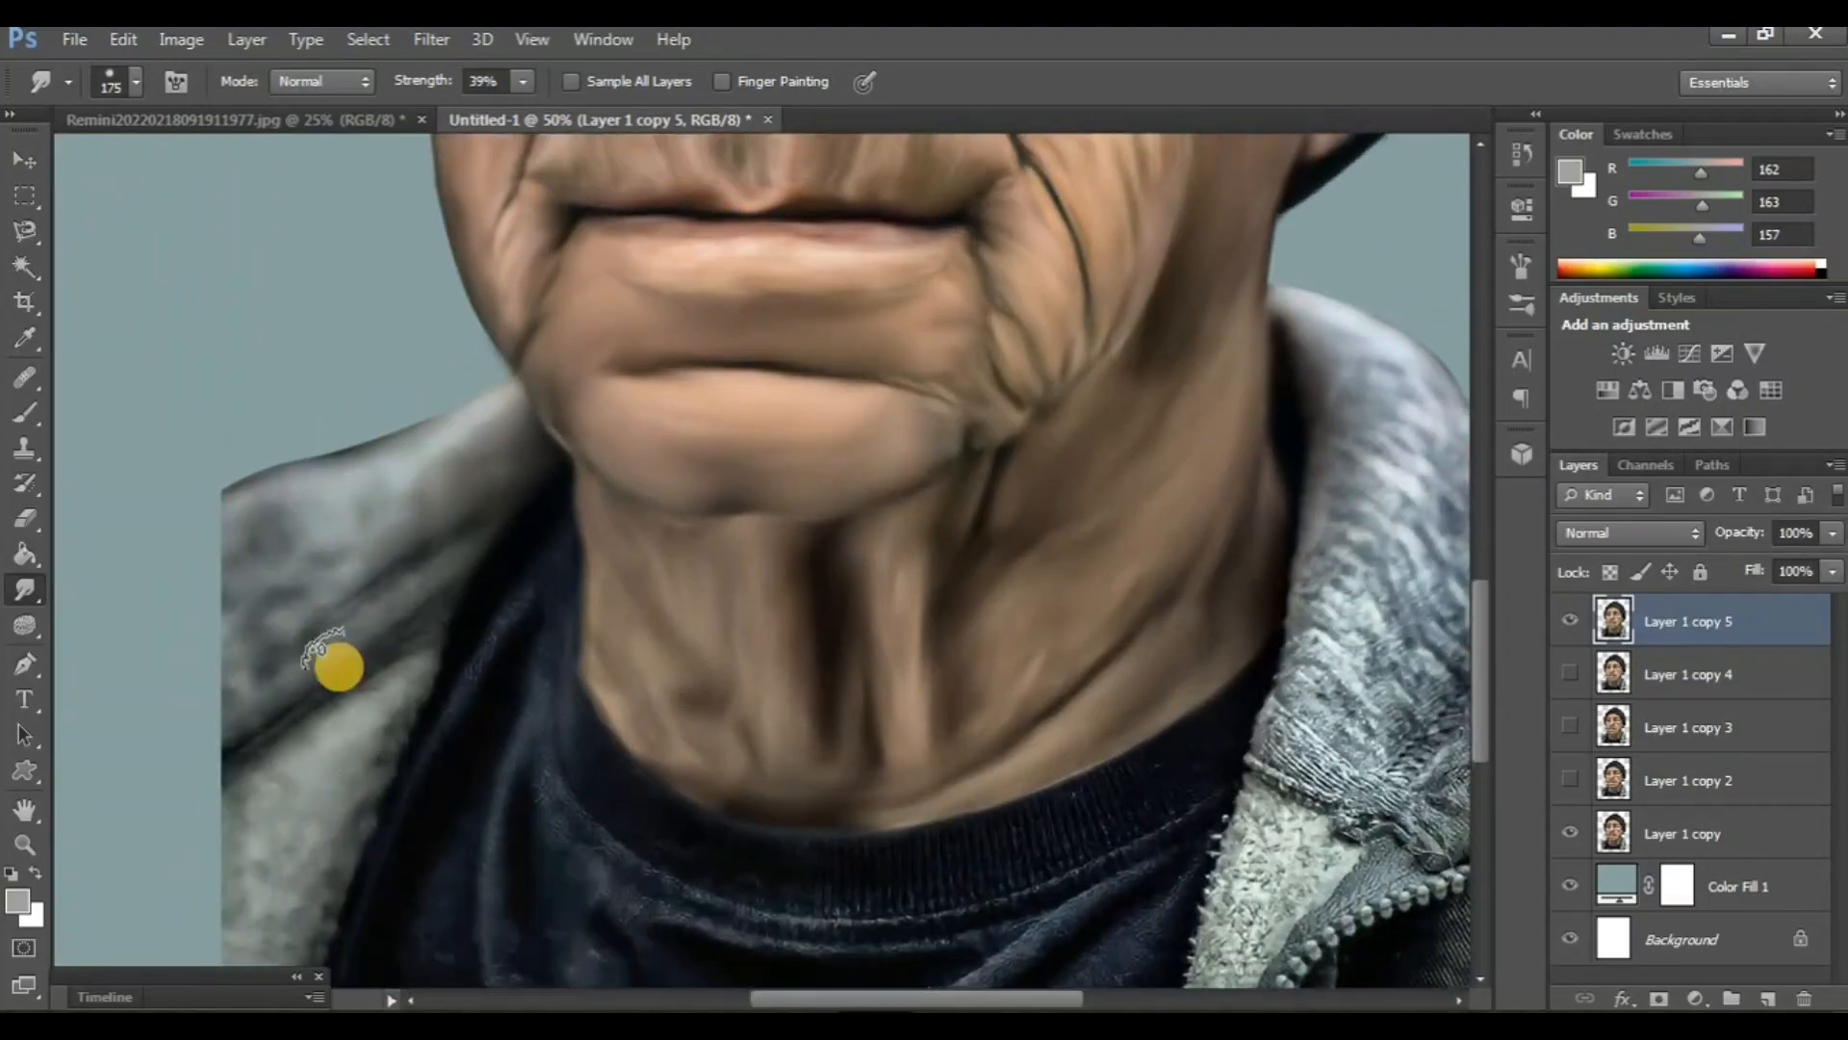
scroll(333, 664, "up", 1)
left_click_drag(306, 515, 250, 563)
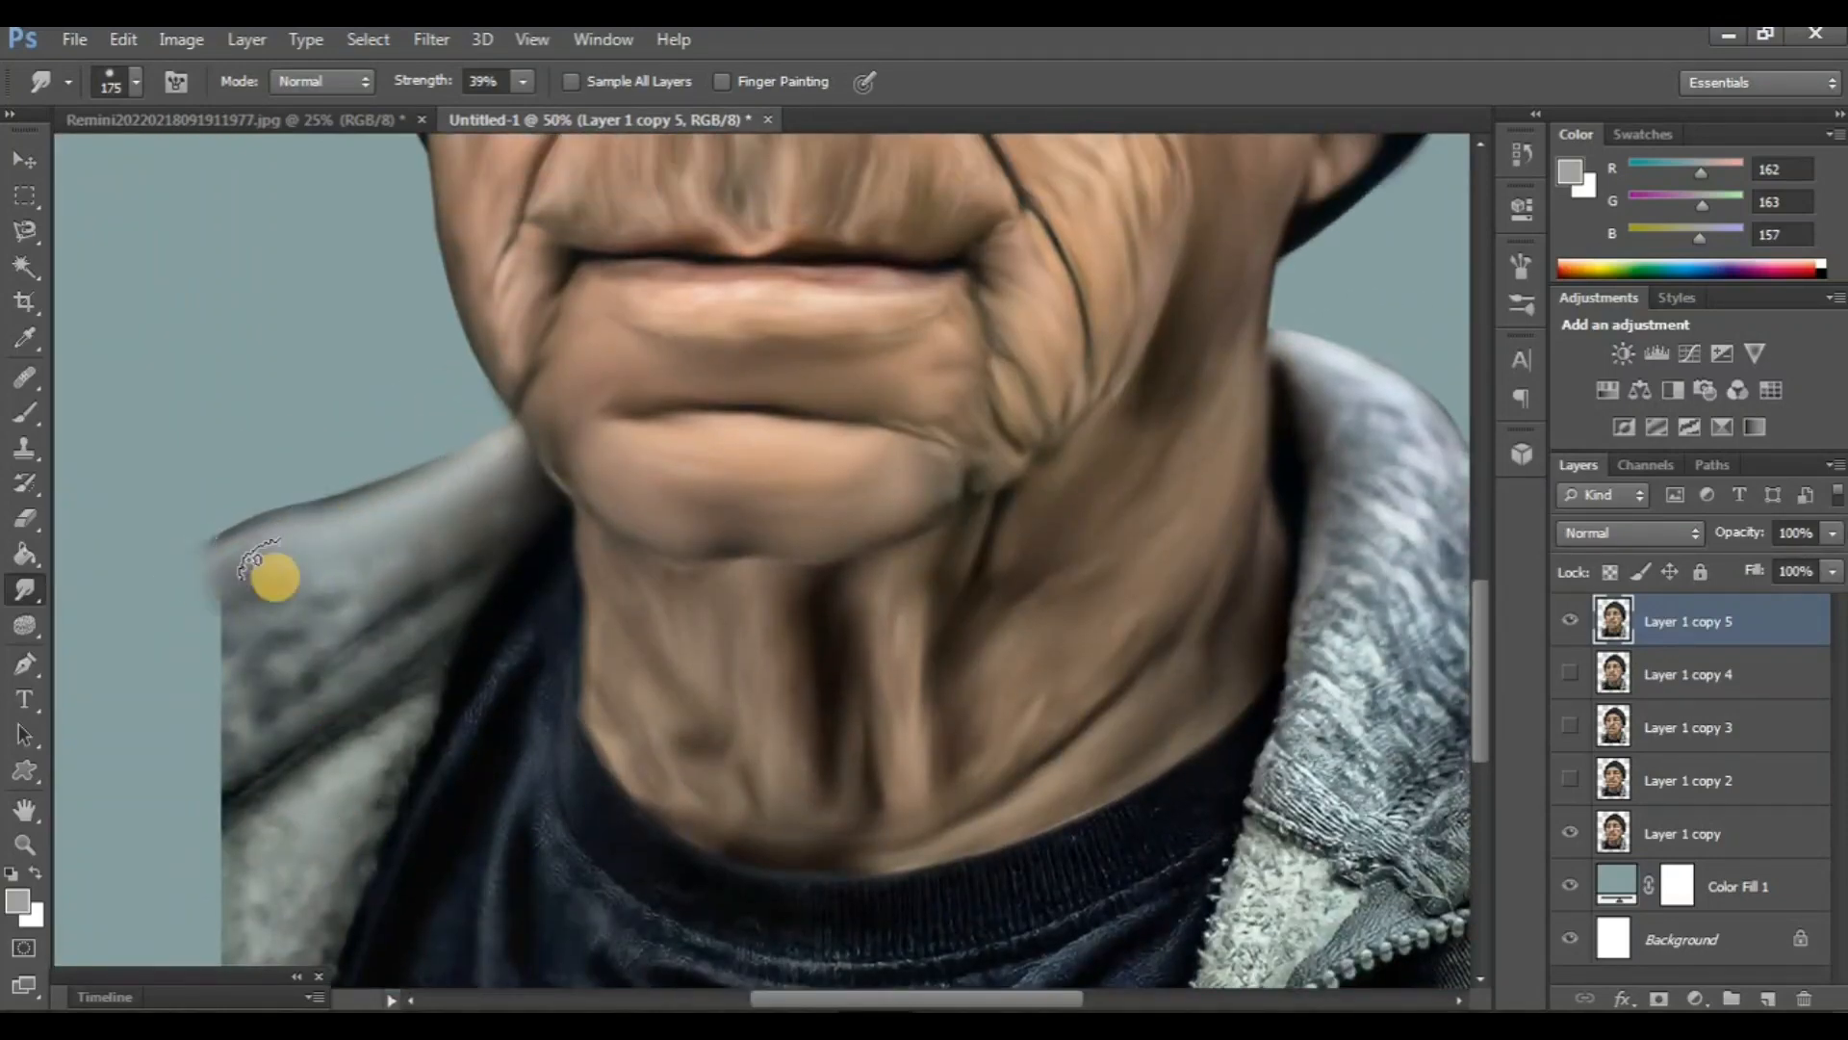
left_click_drag(370, 608, 260, 650)
left_click_drag(345, 556, 219, 631)
scroll(289, 644, "down", 2)
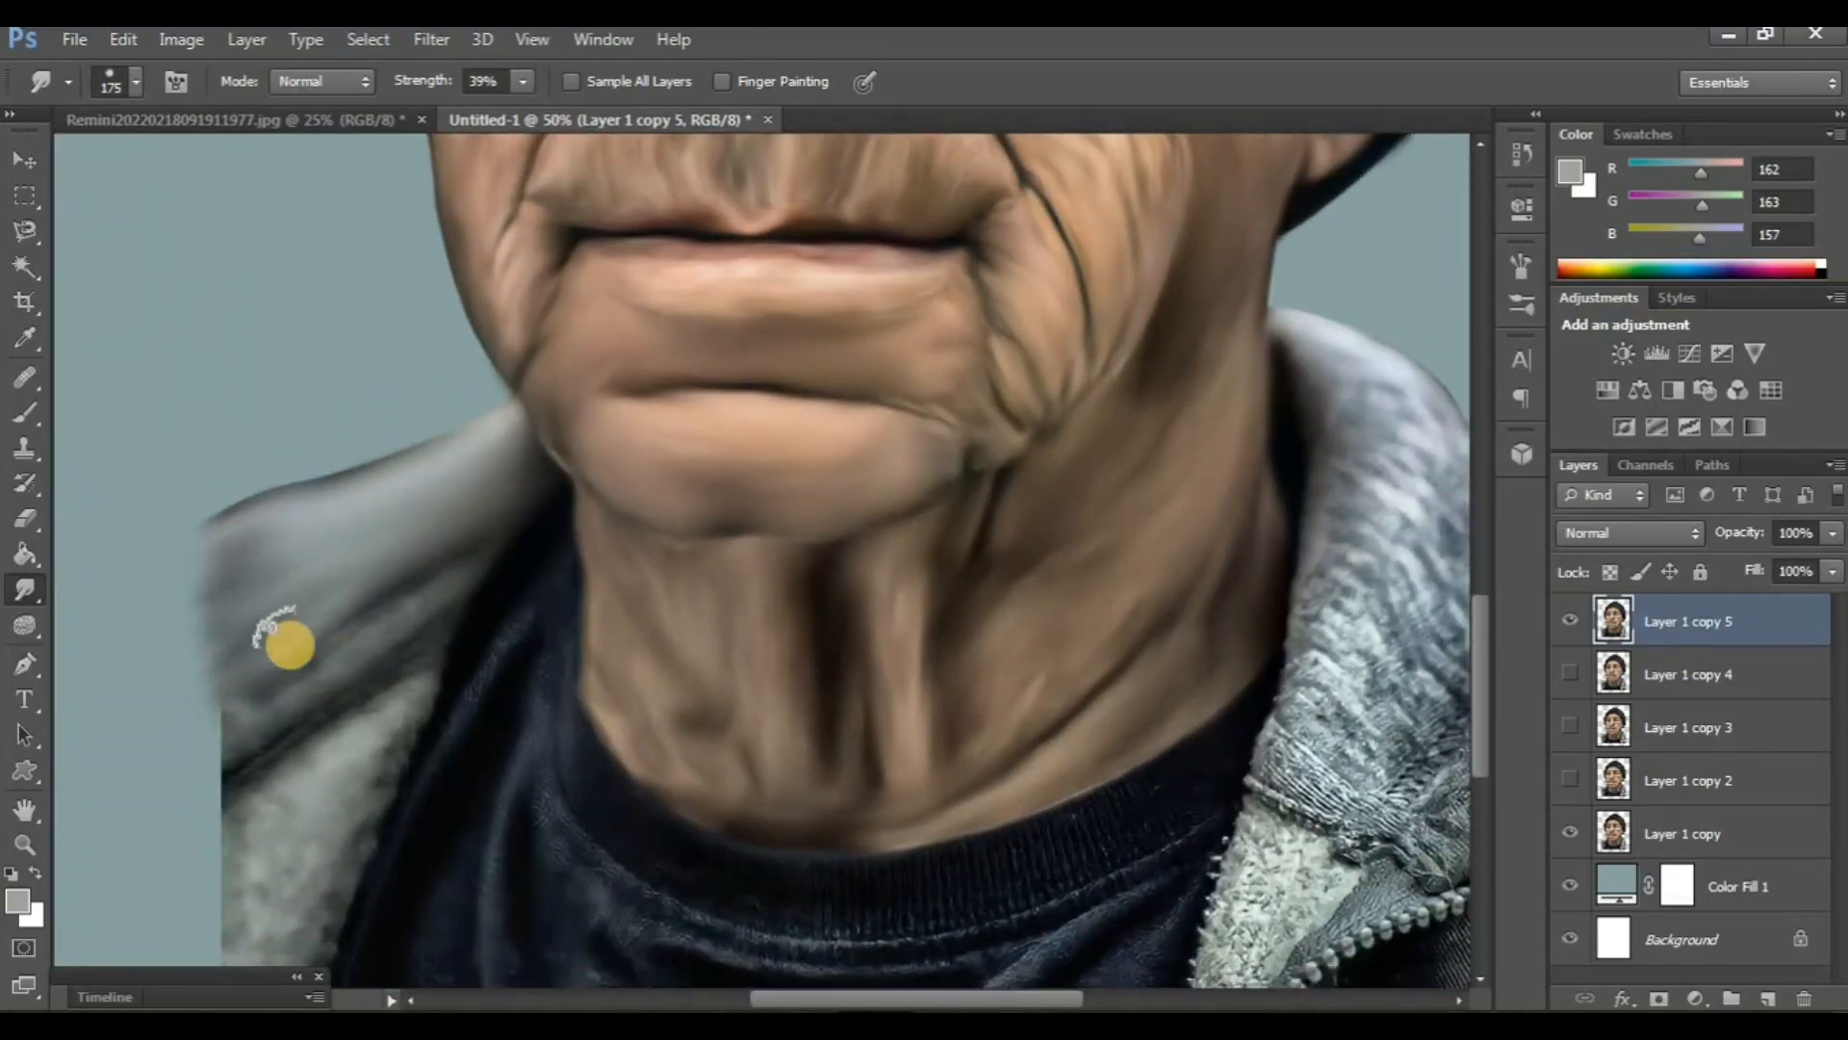
mouse_move(383, 553)
left_mouse_down()
mouse_move(255, 643)
mouse_move(225, 692)
left_mouse_up()
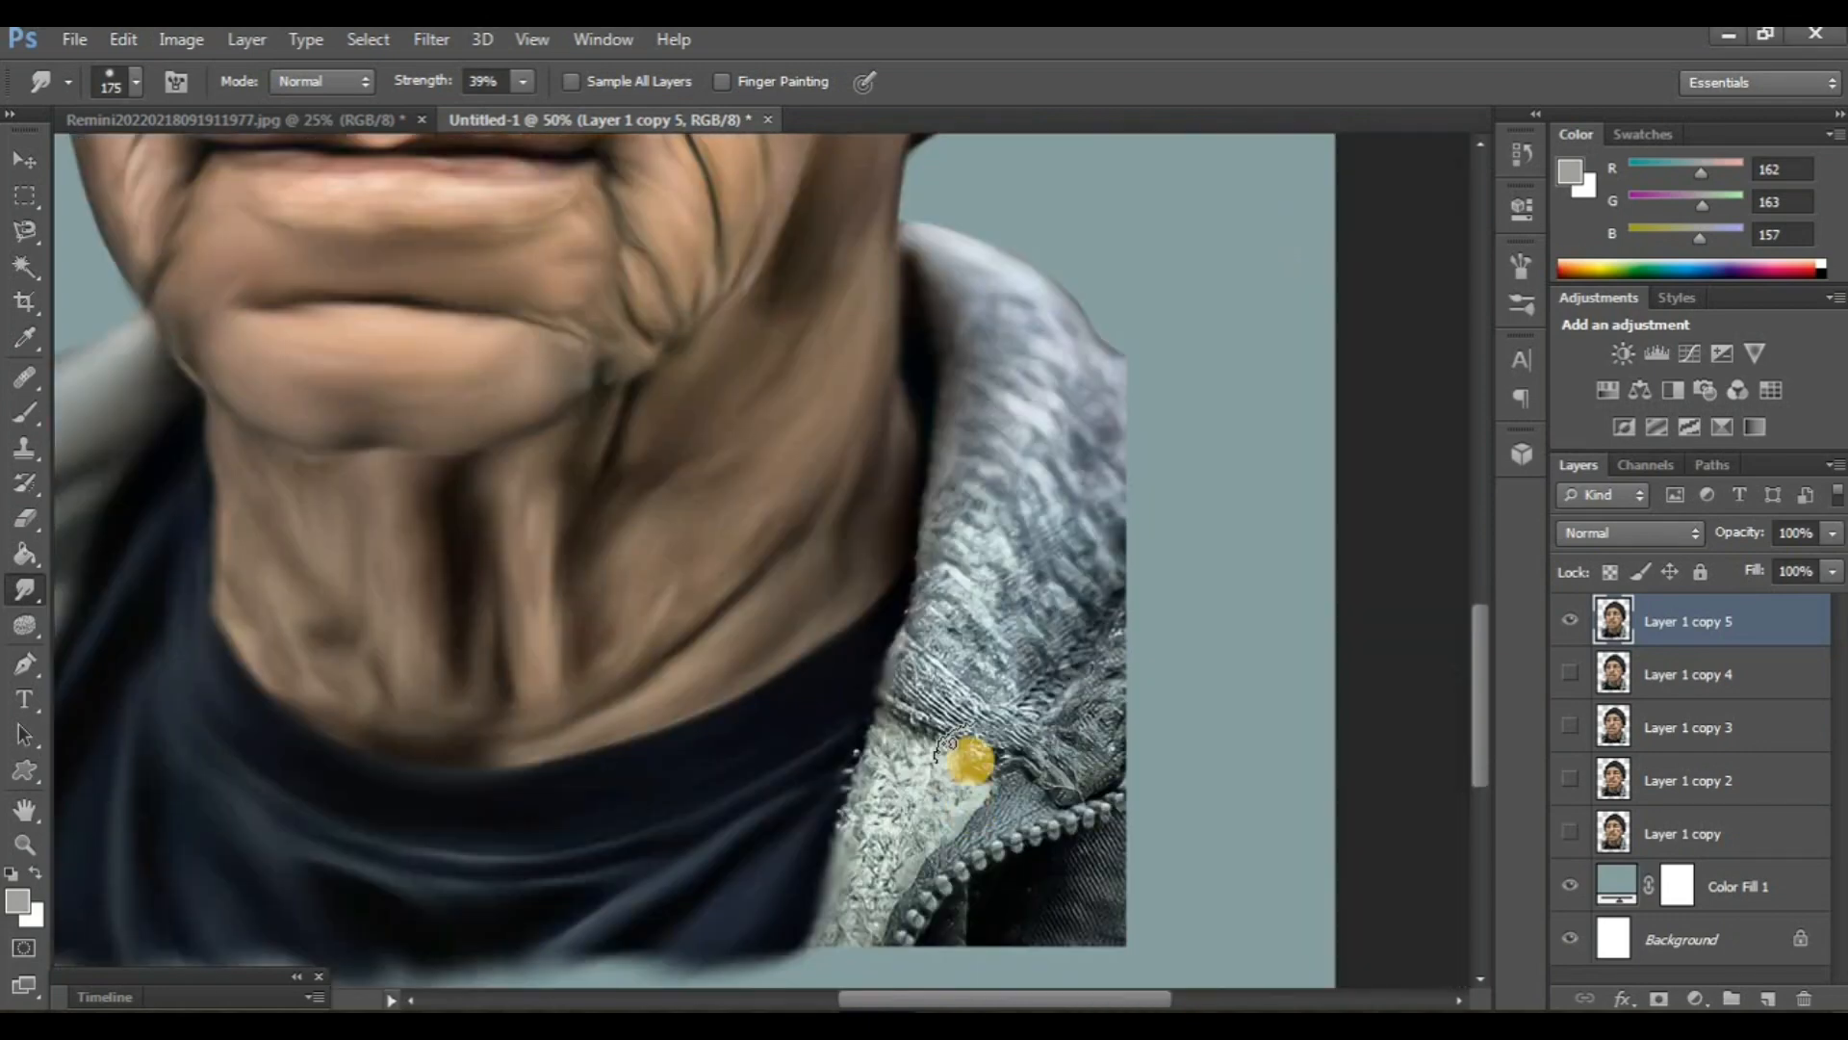
- Smudge the right side of the jacket collar smooth on Layer 1 copy 5, from its upper curve down to the zipper, and toggle the layer
scroll(973, 760, "up", 2)
left_click_drag(978, 441, 953, 557)
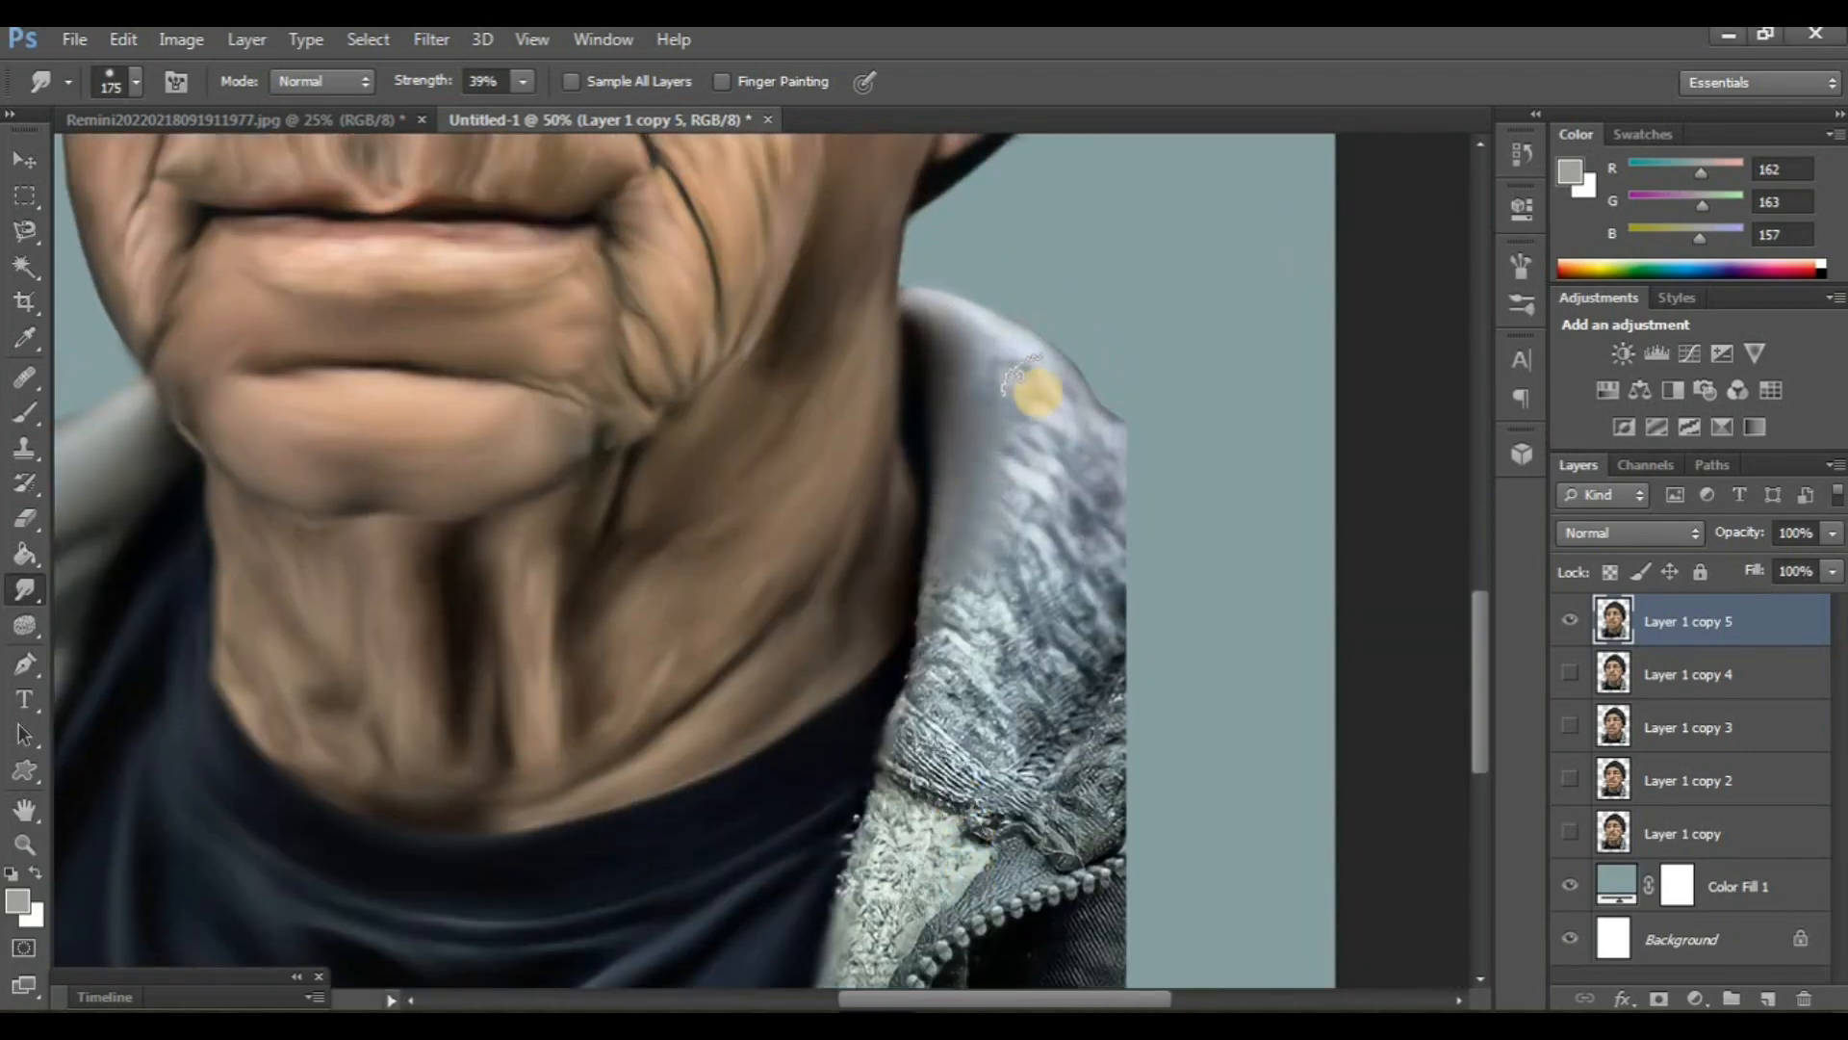
left_click_drag(1037, 391, 1134, 463)
scroll(1059, 375, "down", 1)
mouse_move(1059, 374)
left_mouse_down()
mouse_move(1100, 461)
mouse_move(1017, 370)
mouse_move(1062, 525)
left_mouse_up()
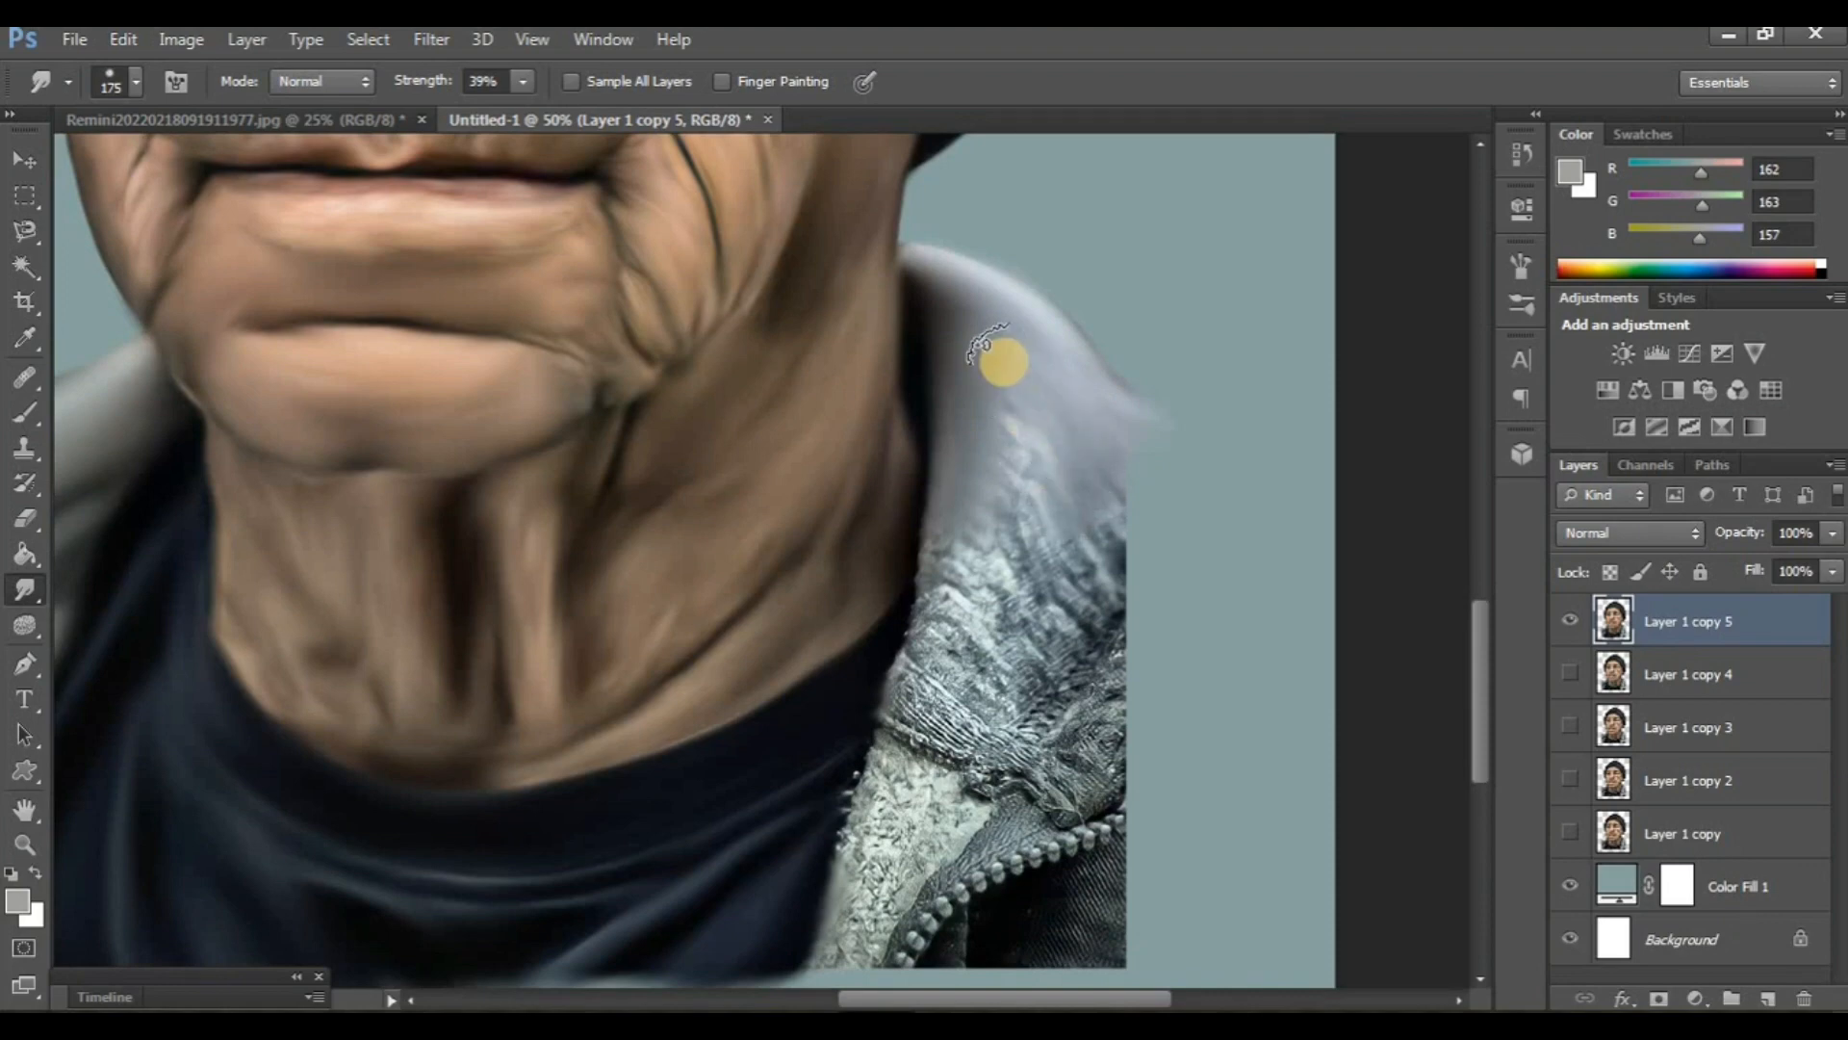
left_click_drag(1002, 363, 990, 560)
mouse_move(960, 473)
left_mouse_down()
mouse_move(936, 614)
mouse_move(972, 375)
mouse_move(975, 539)
mouse_move(931, 650)
mouse_move(964, 693)
mouse_move(1025, 692)
mouse_move(1092, 626)
mouse_move(1113, 507)
mouse_move(1107, 717)
left_mouse_up()
scroll(962, 667, "down", 3)
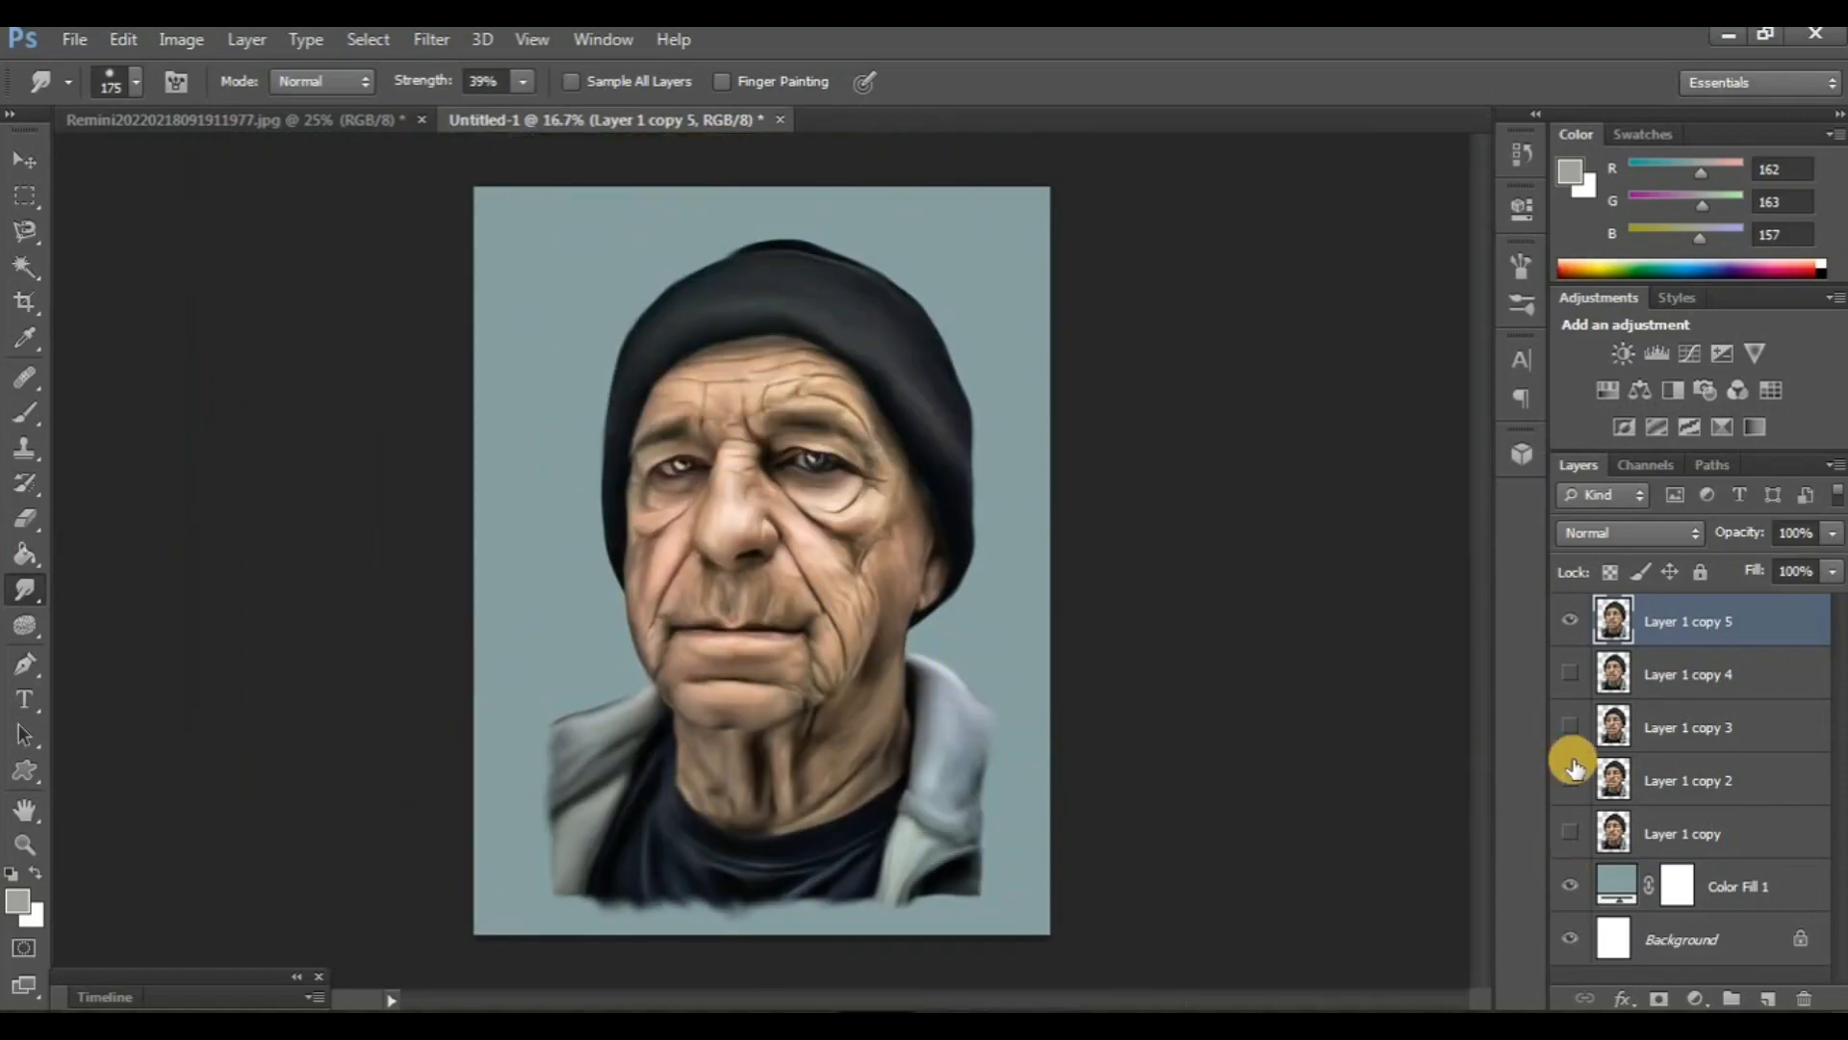
left_click(1561, 623)
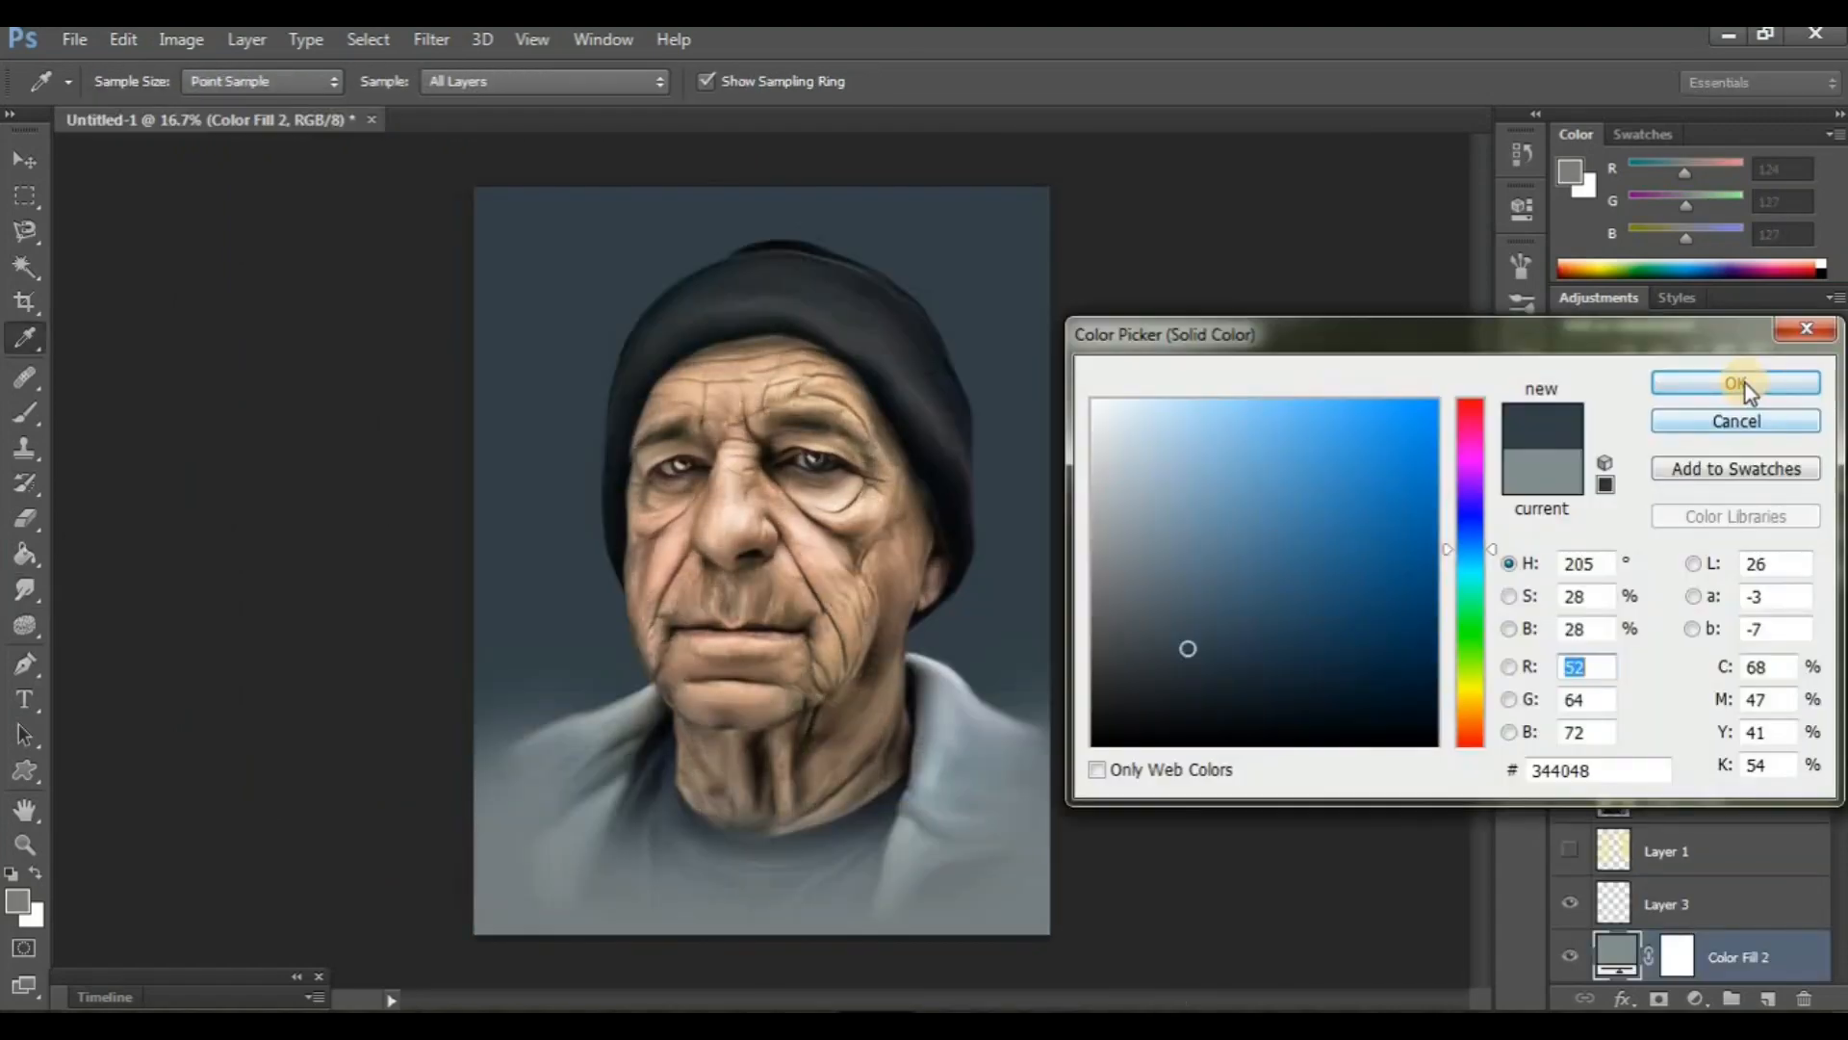
- Set the Color Fill 2 background to dark blue-grey 344048 and choose a textured 300 px Brush preset for painting on Layer 3
left_click(1733, 379)
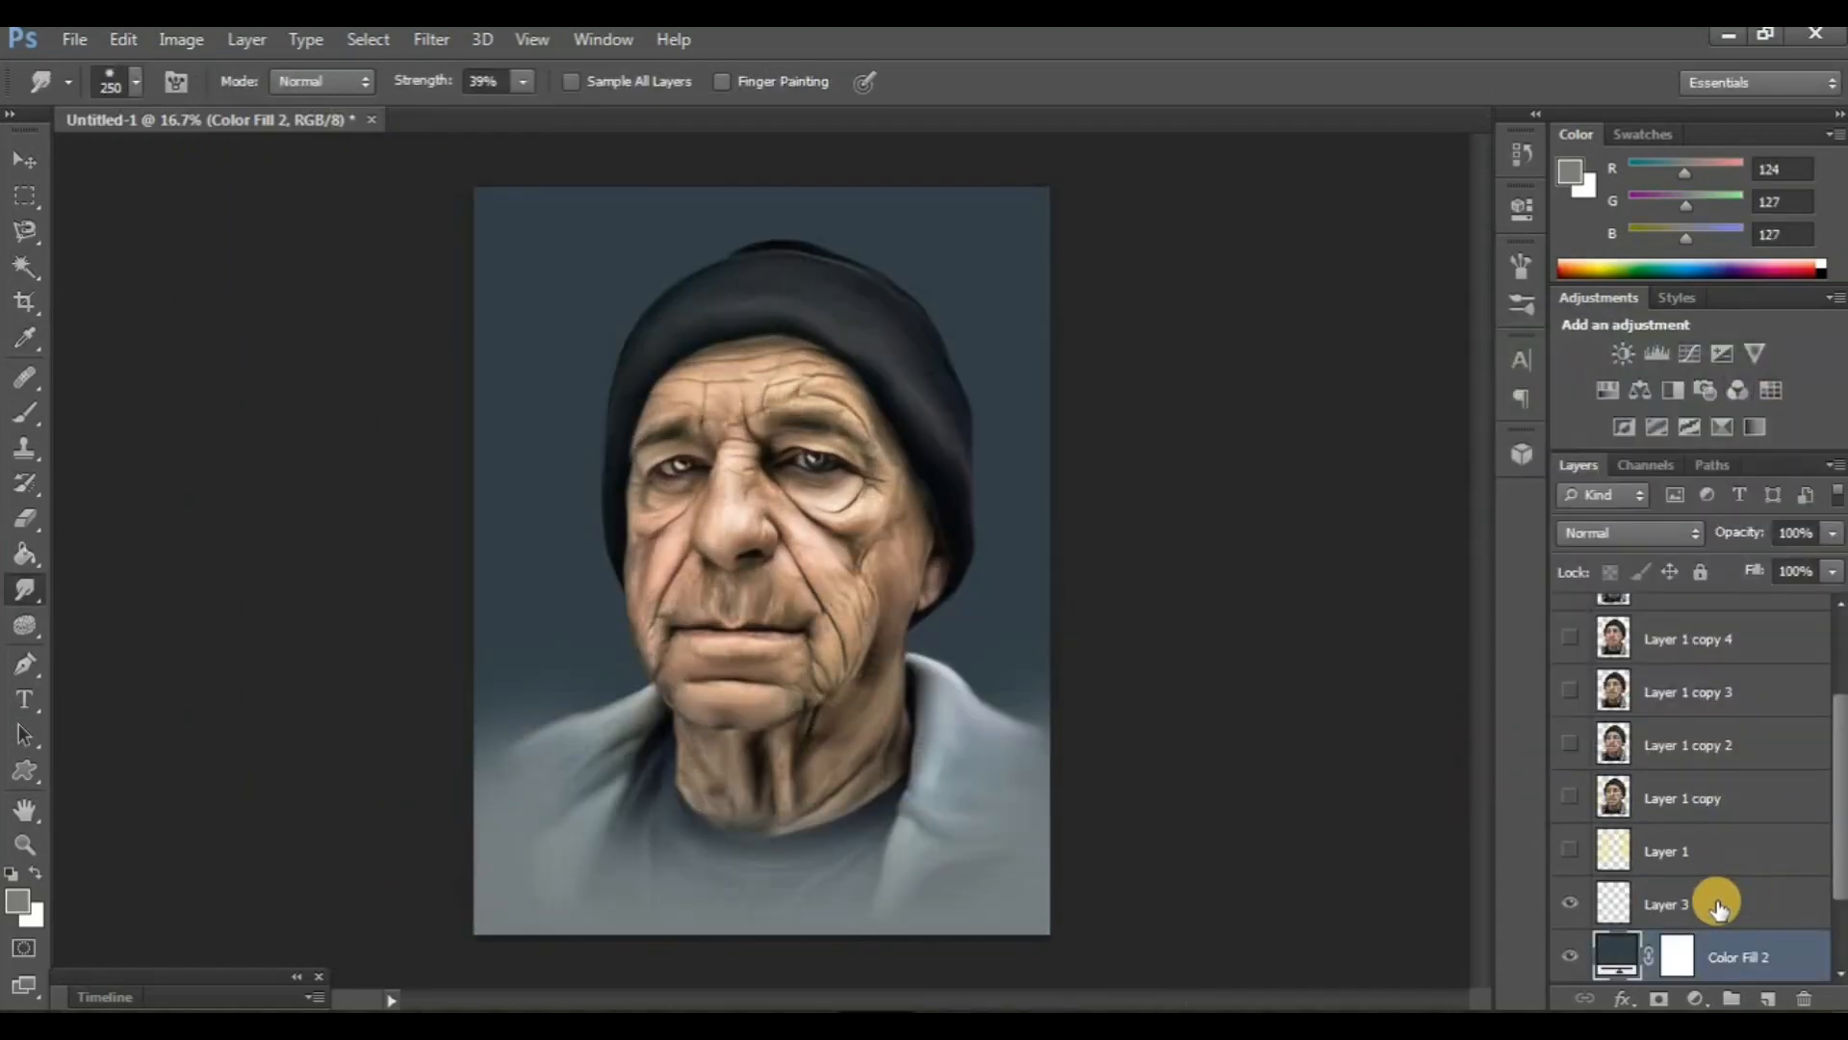
key("b")
left_click(135, 81)
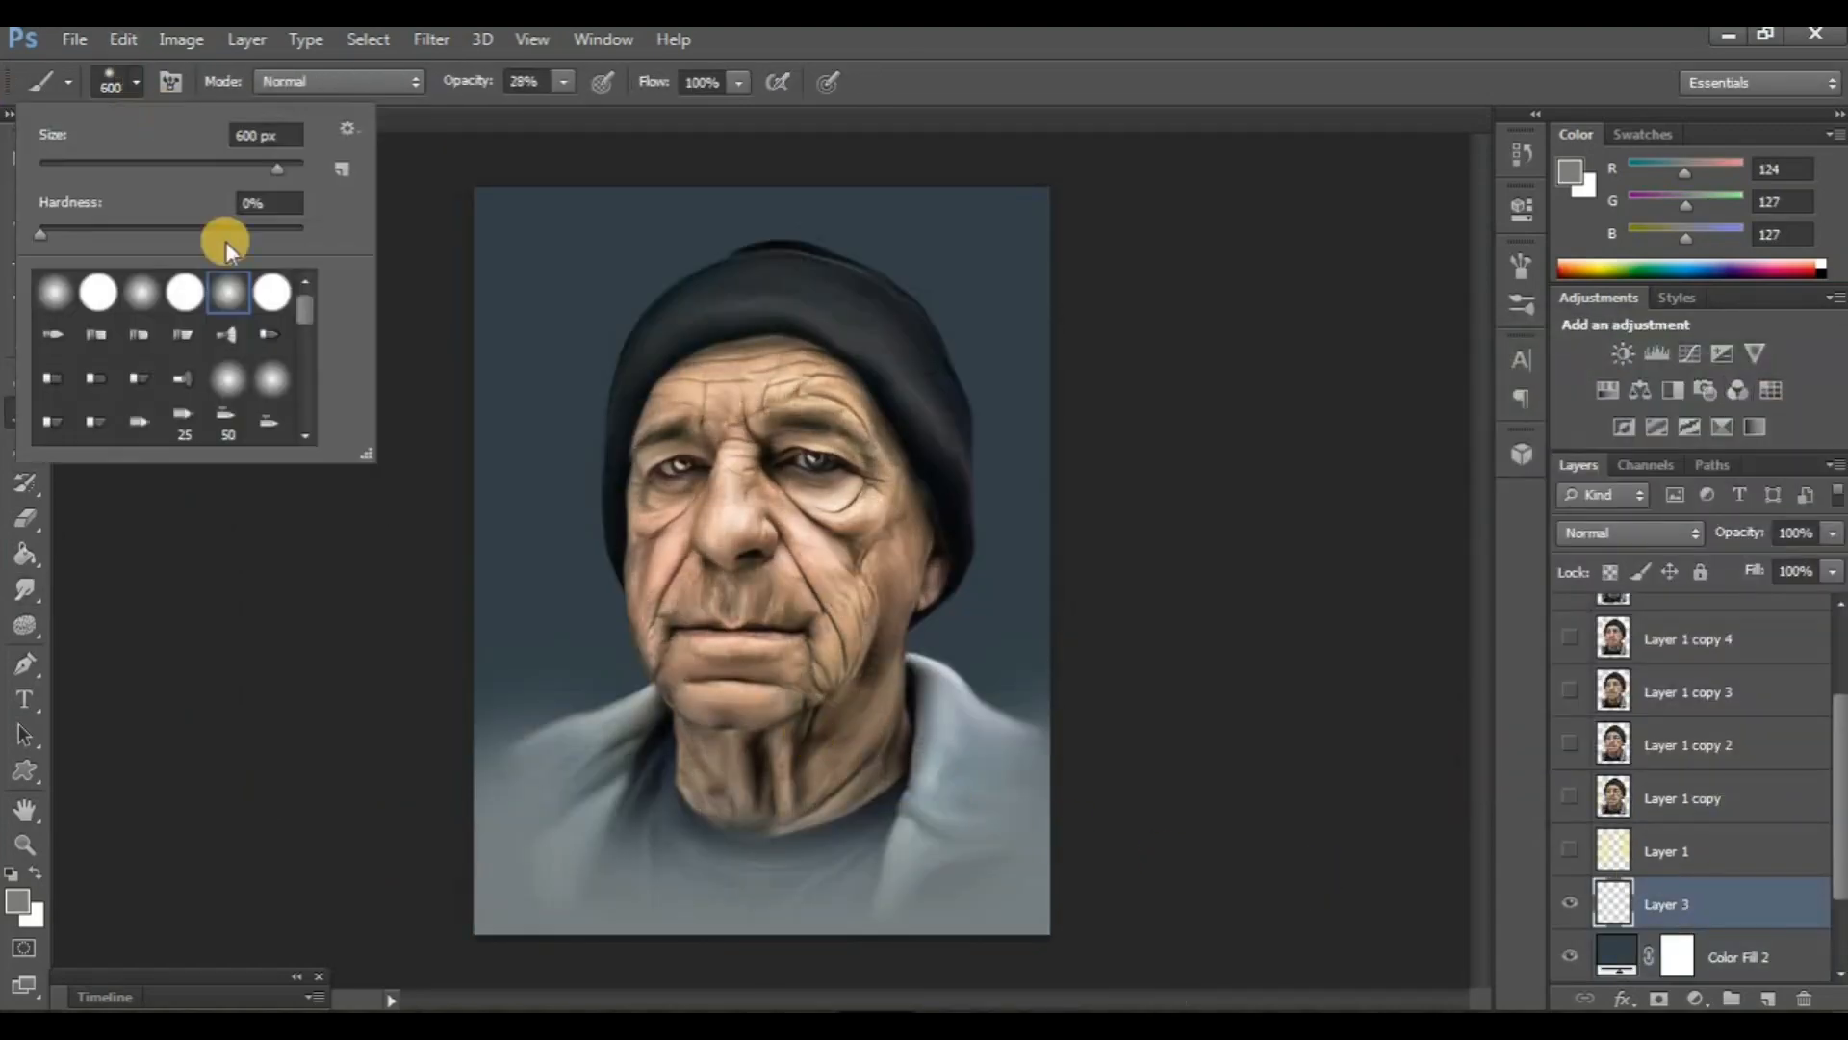
left_click_drag(302, 319, 304, 454)
double_click(100, 425)
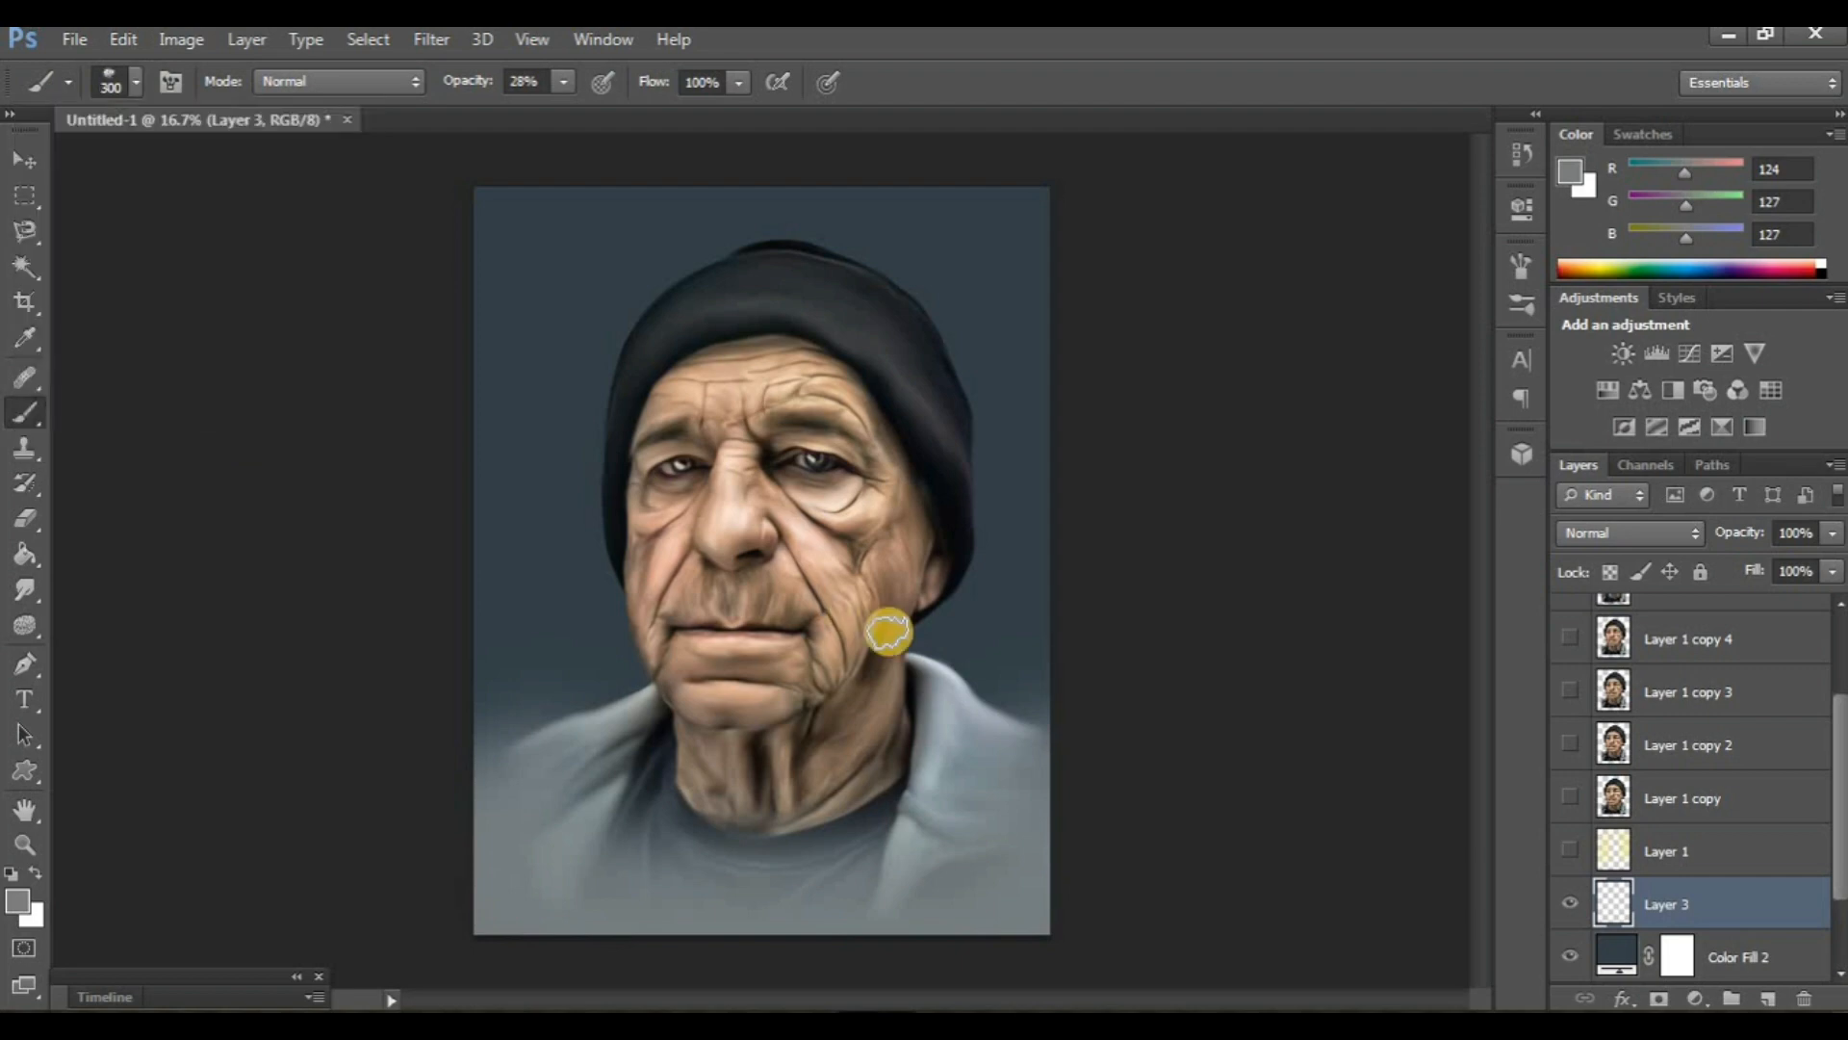
- Hide Layer 2, sample the jacket's grey and paint soft 800 px strokes at 28% opacity on Layer 3 around both shoulders
scroll(1642, 640, "up", 3)
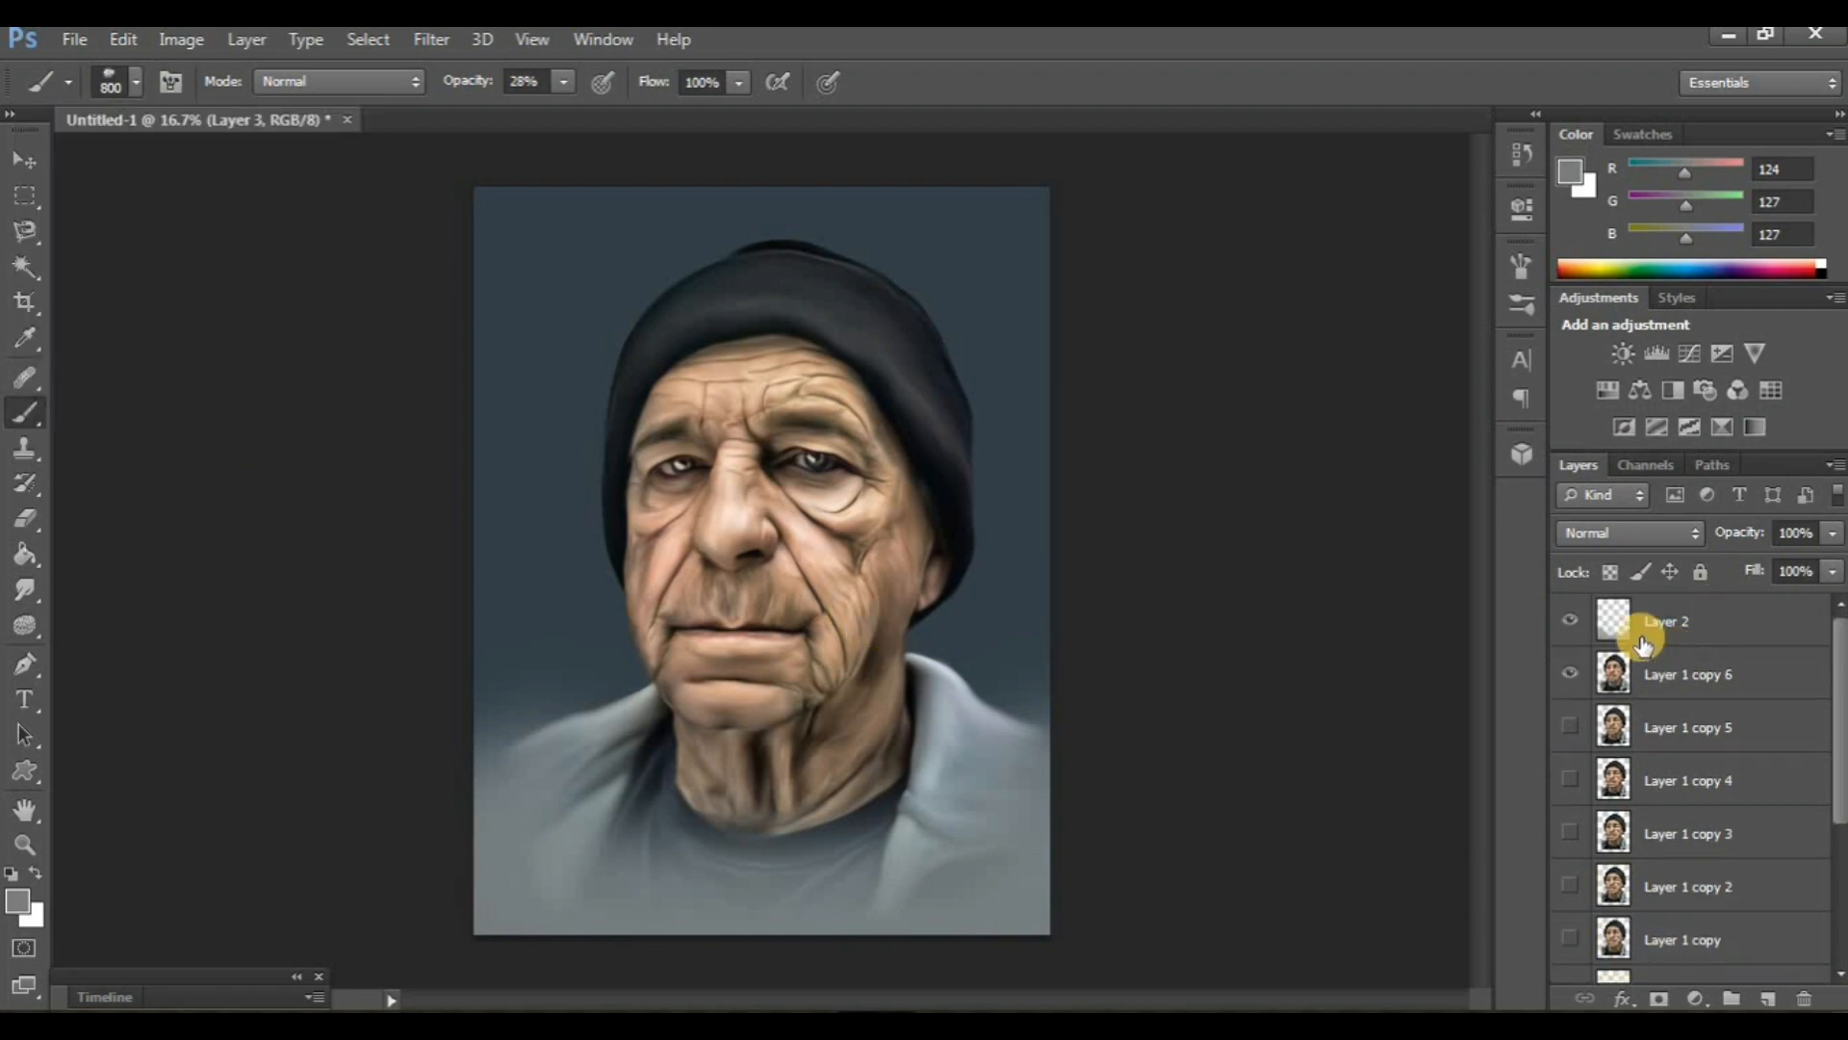
left_click(1579, 624)
left_click(967, 722, "alt")
left_click_drag(991, 681, 933, 597)
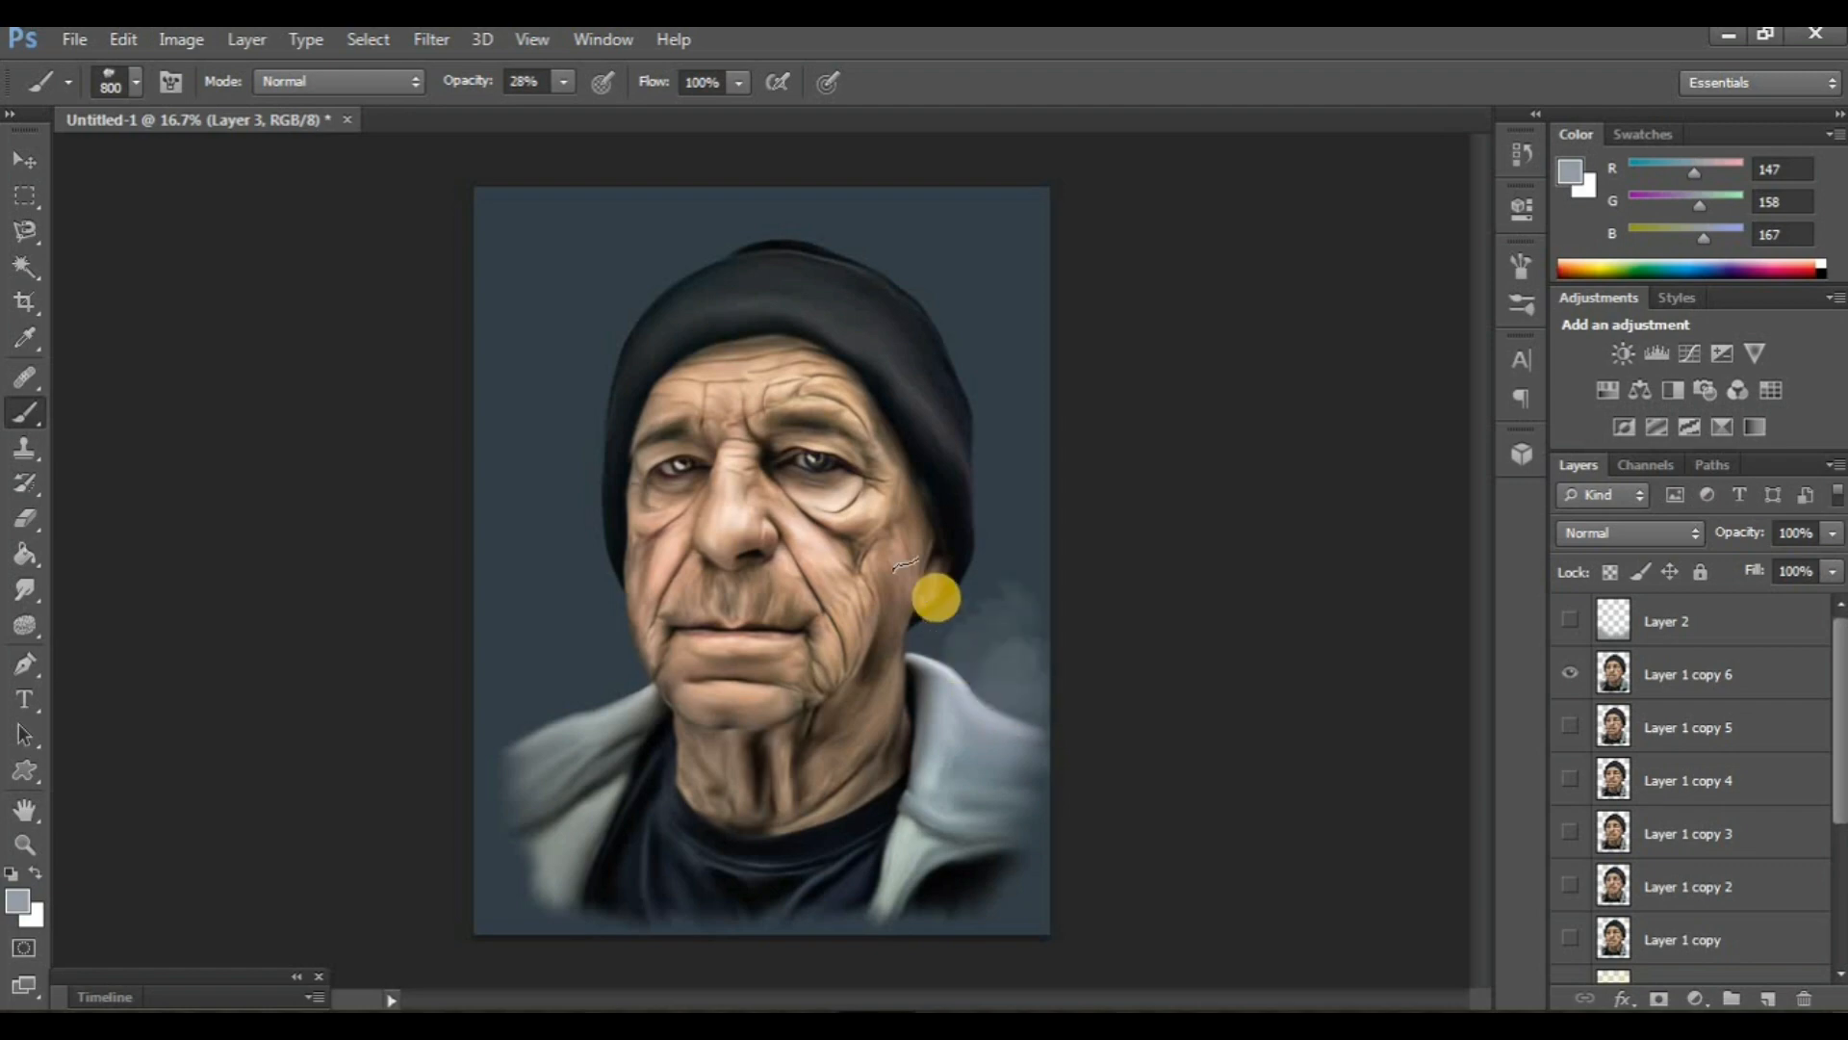
left_click_drag(575, 707, 631, 520)
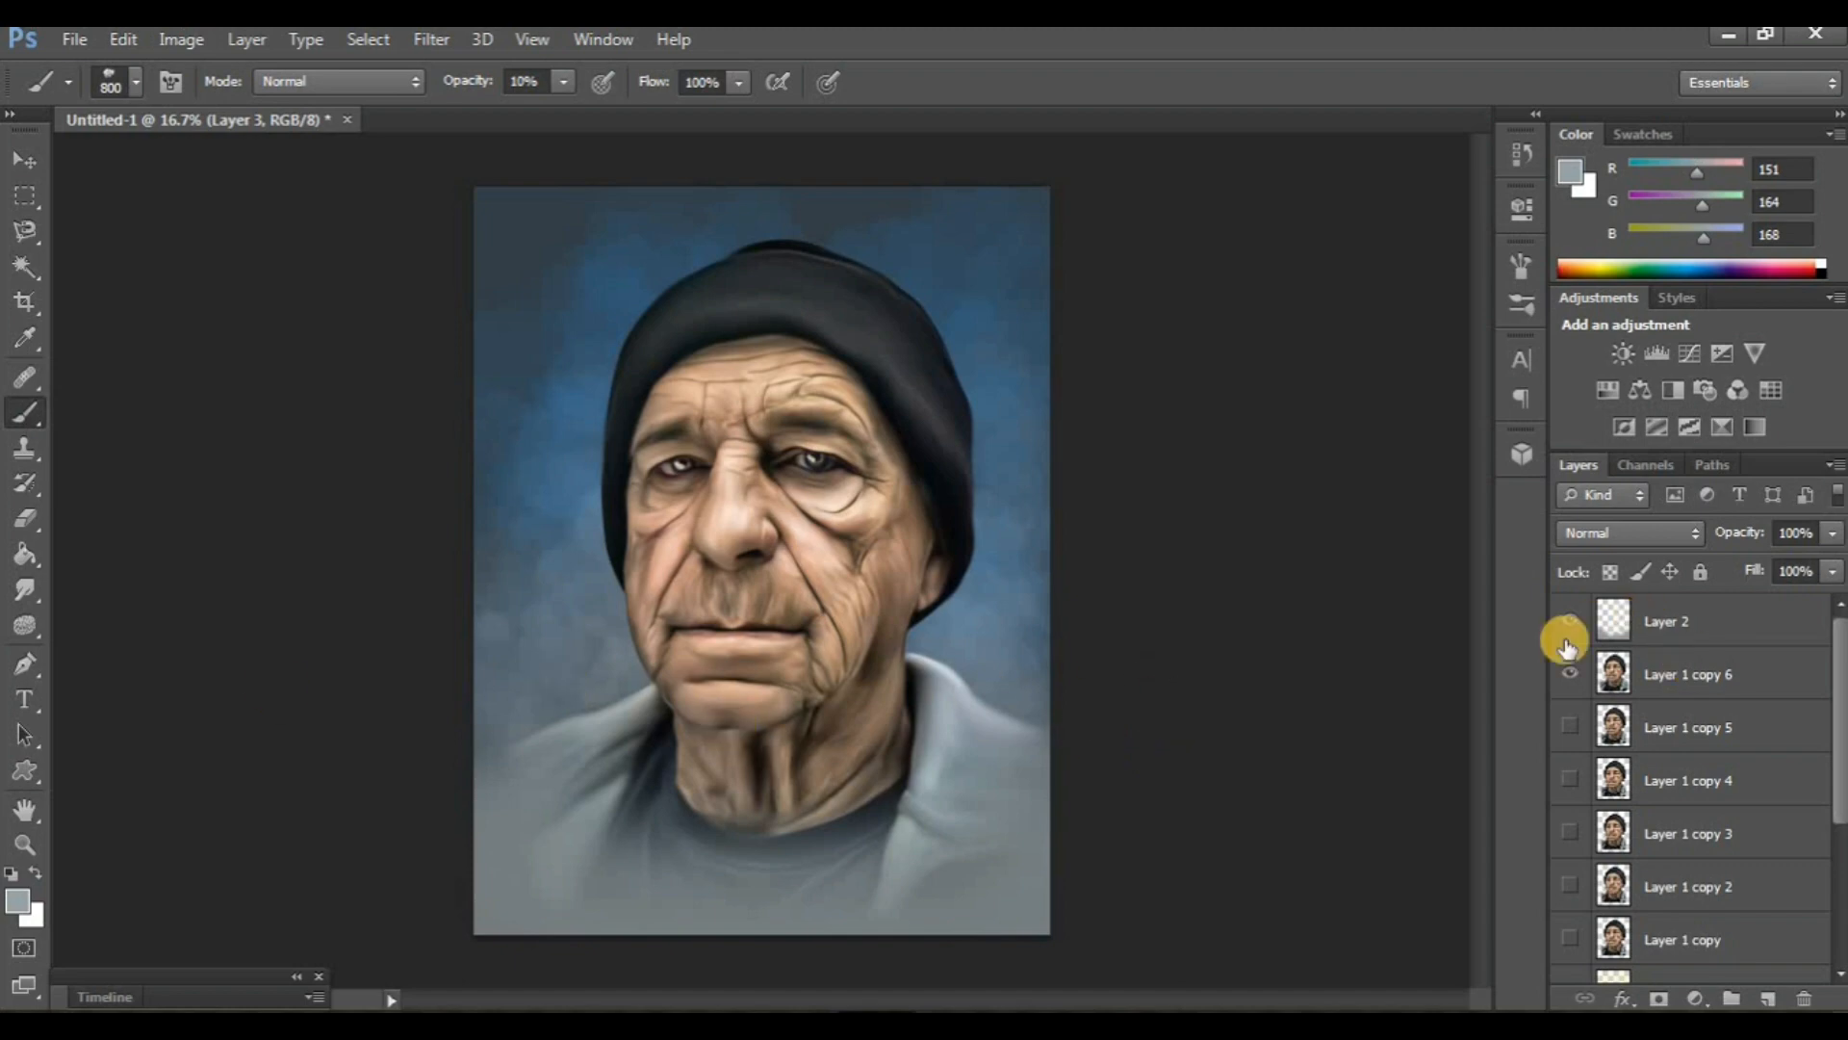
- Switch to the Pencil tool and set the foreground colour to white
left_click(25, 591)
left_click(26, 417)
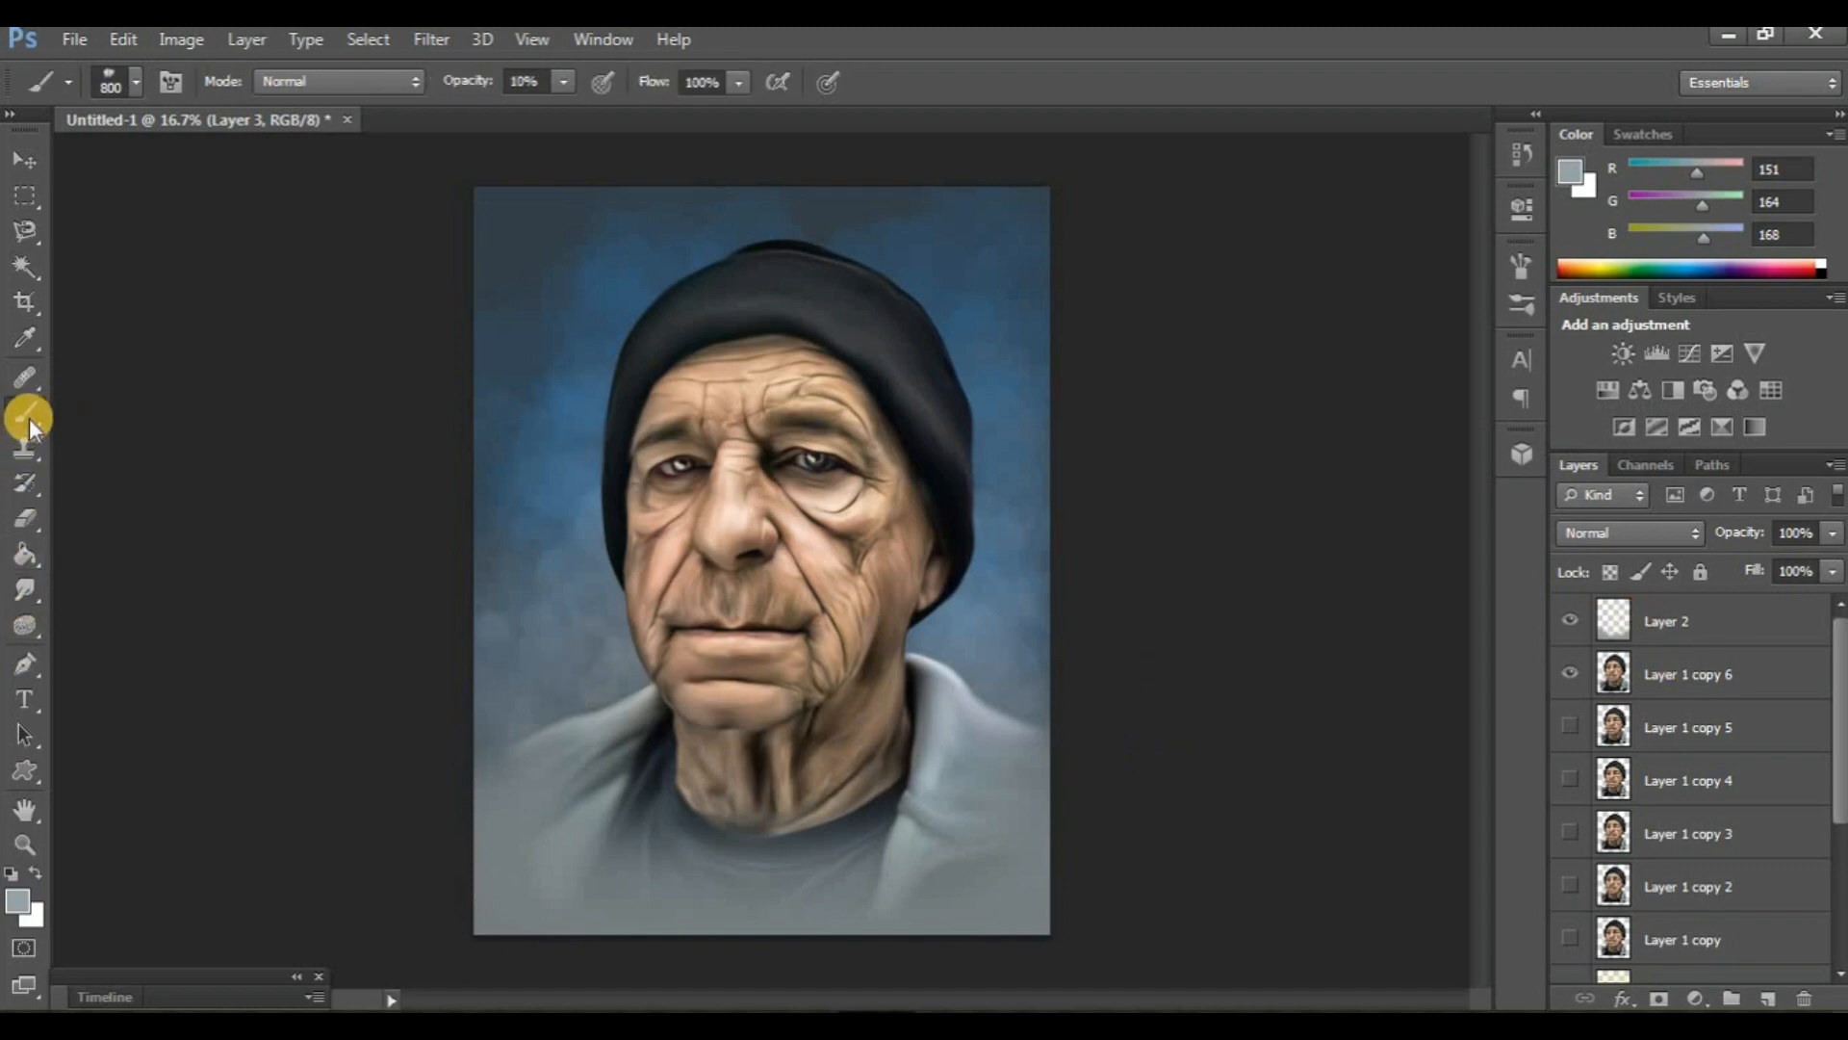
left_click(111, 433)
left_click(18, 900)
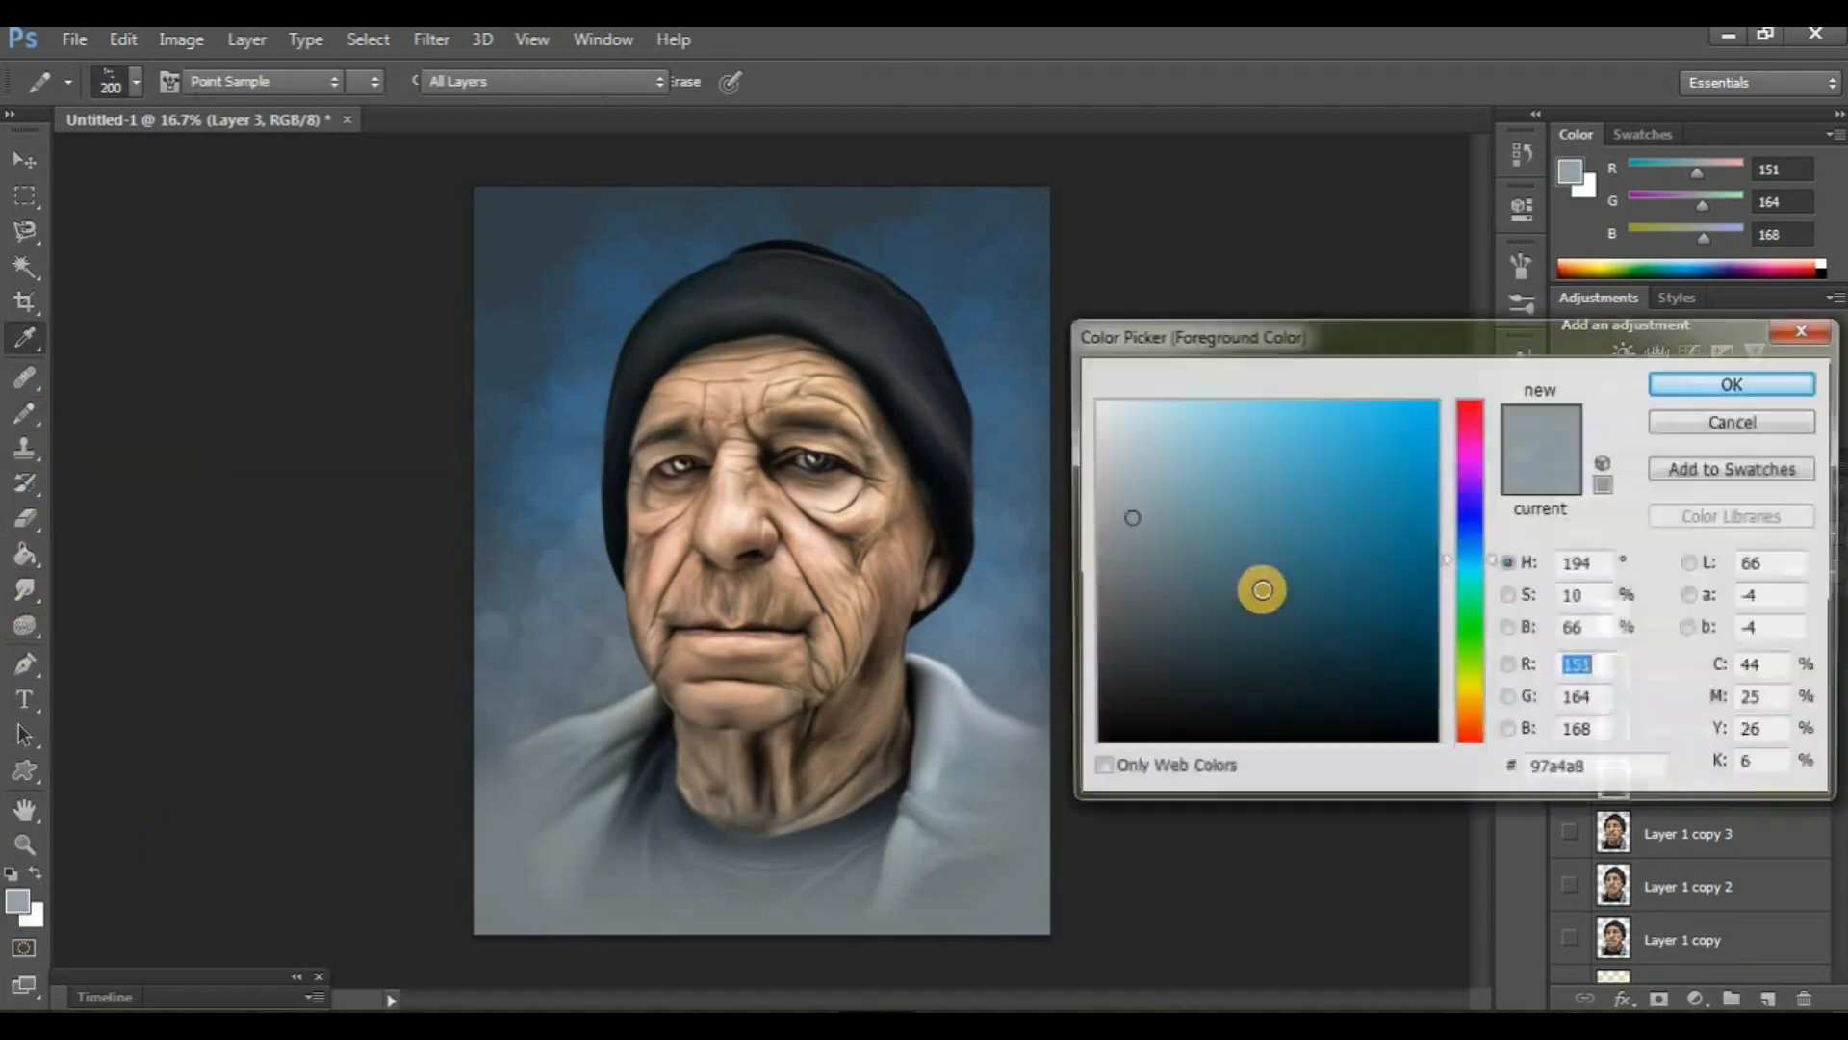
left_click(1089, 421)
left_click(1736, 384)
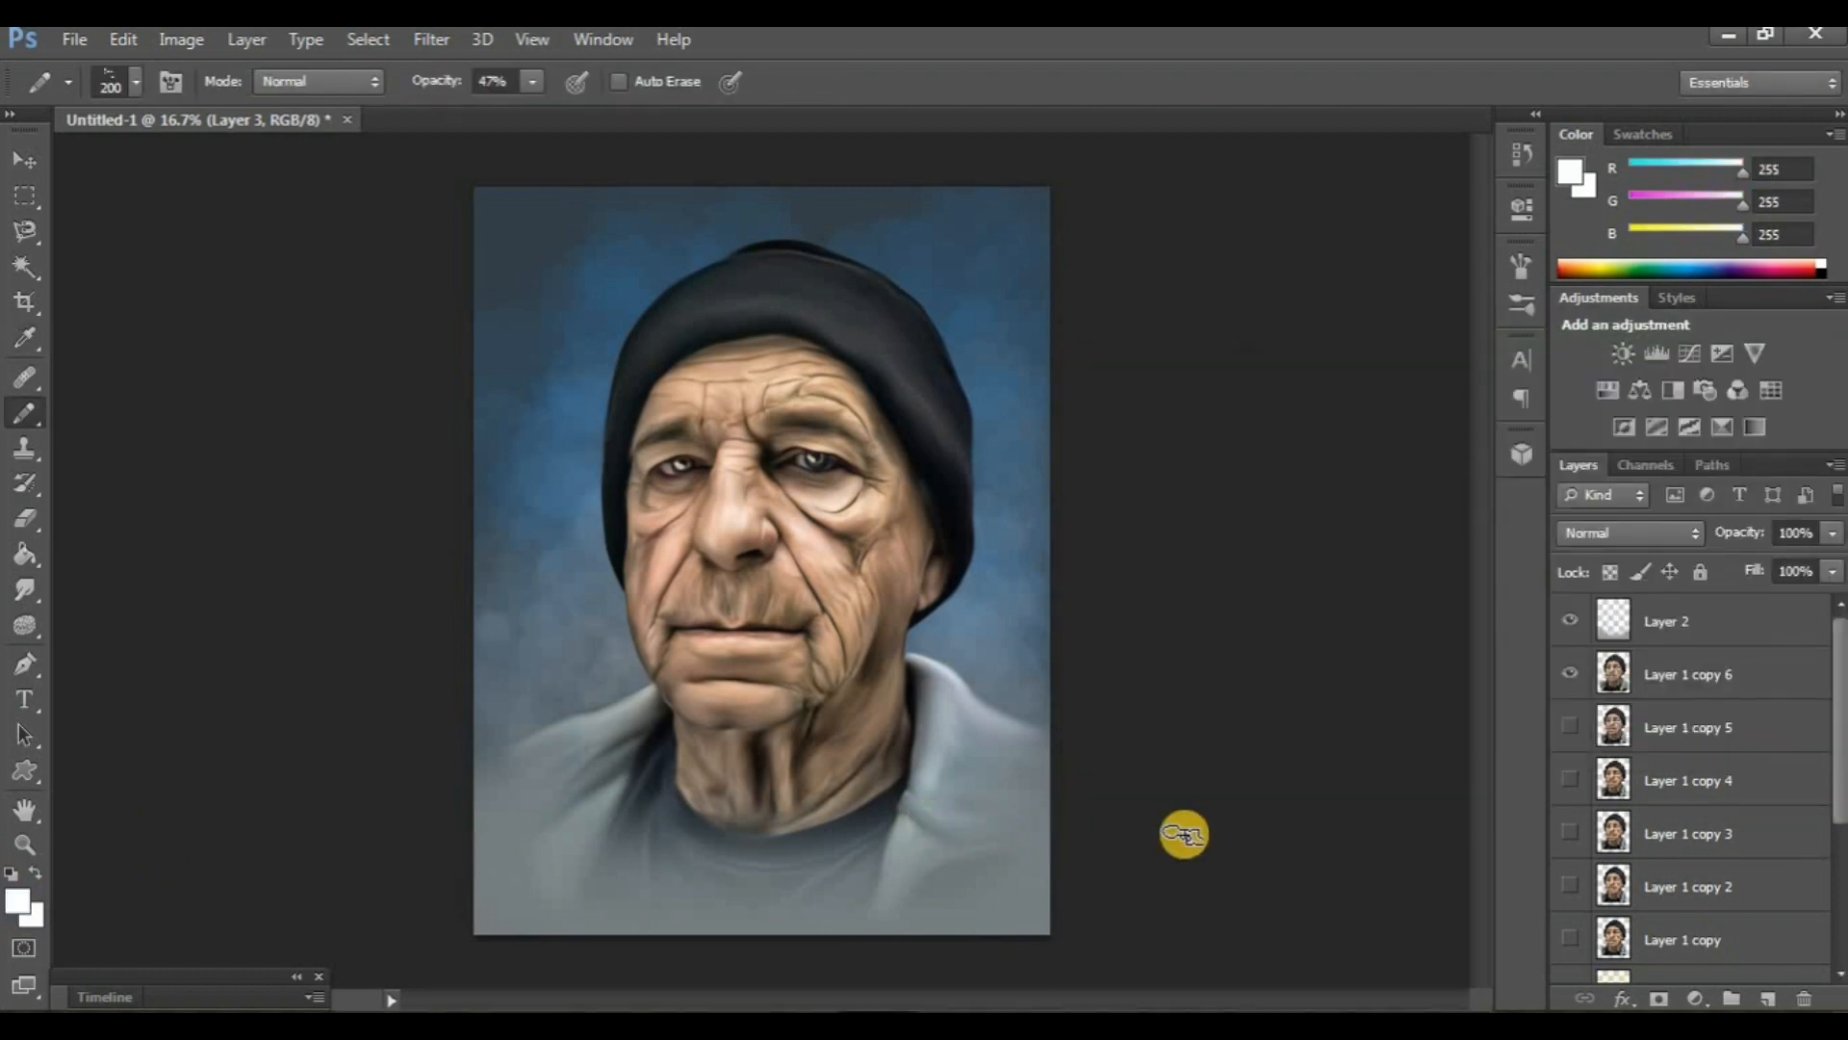
- Stamp the white signature on Layer 3 in the lower-right corner of the painting with the 200 px Pencil brush
key("Tab")
key("ctrl+plus")
key("ctrl+plus")
key("ctrl+plus")
scroll(1386, 804, "right", 1)
scroll(1448, 813, "down", 9)
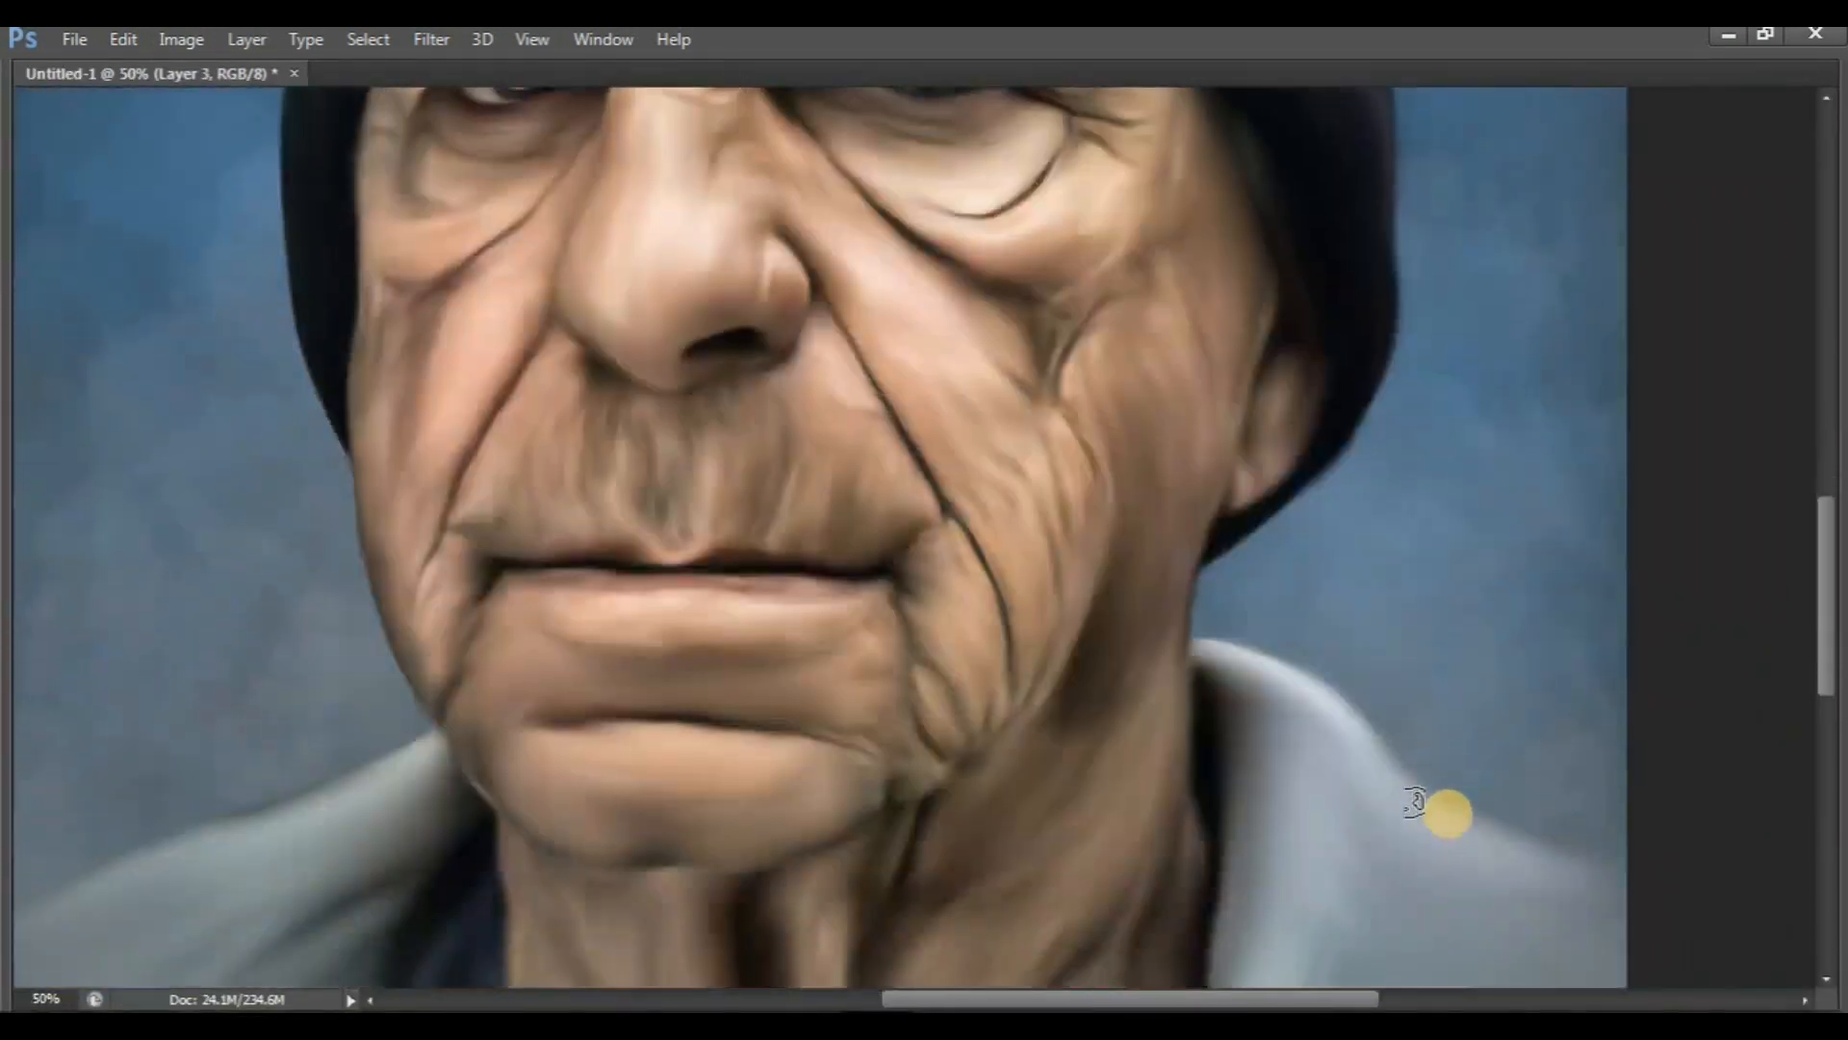
scroll(1415, 804, "down", 3)
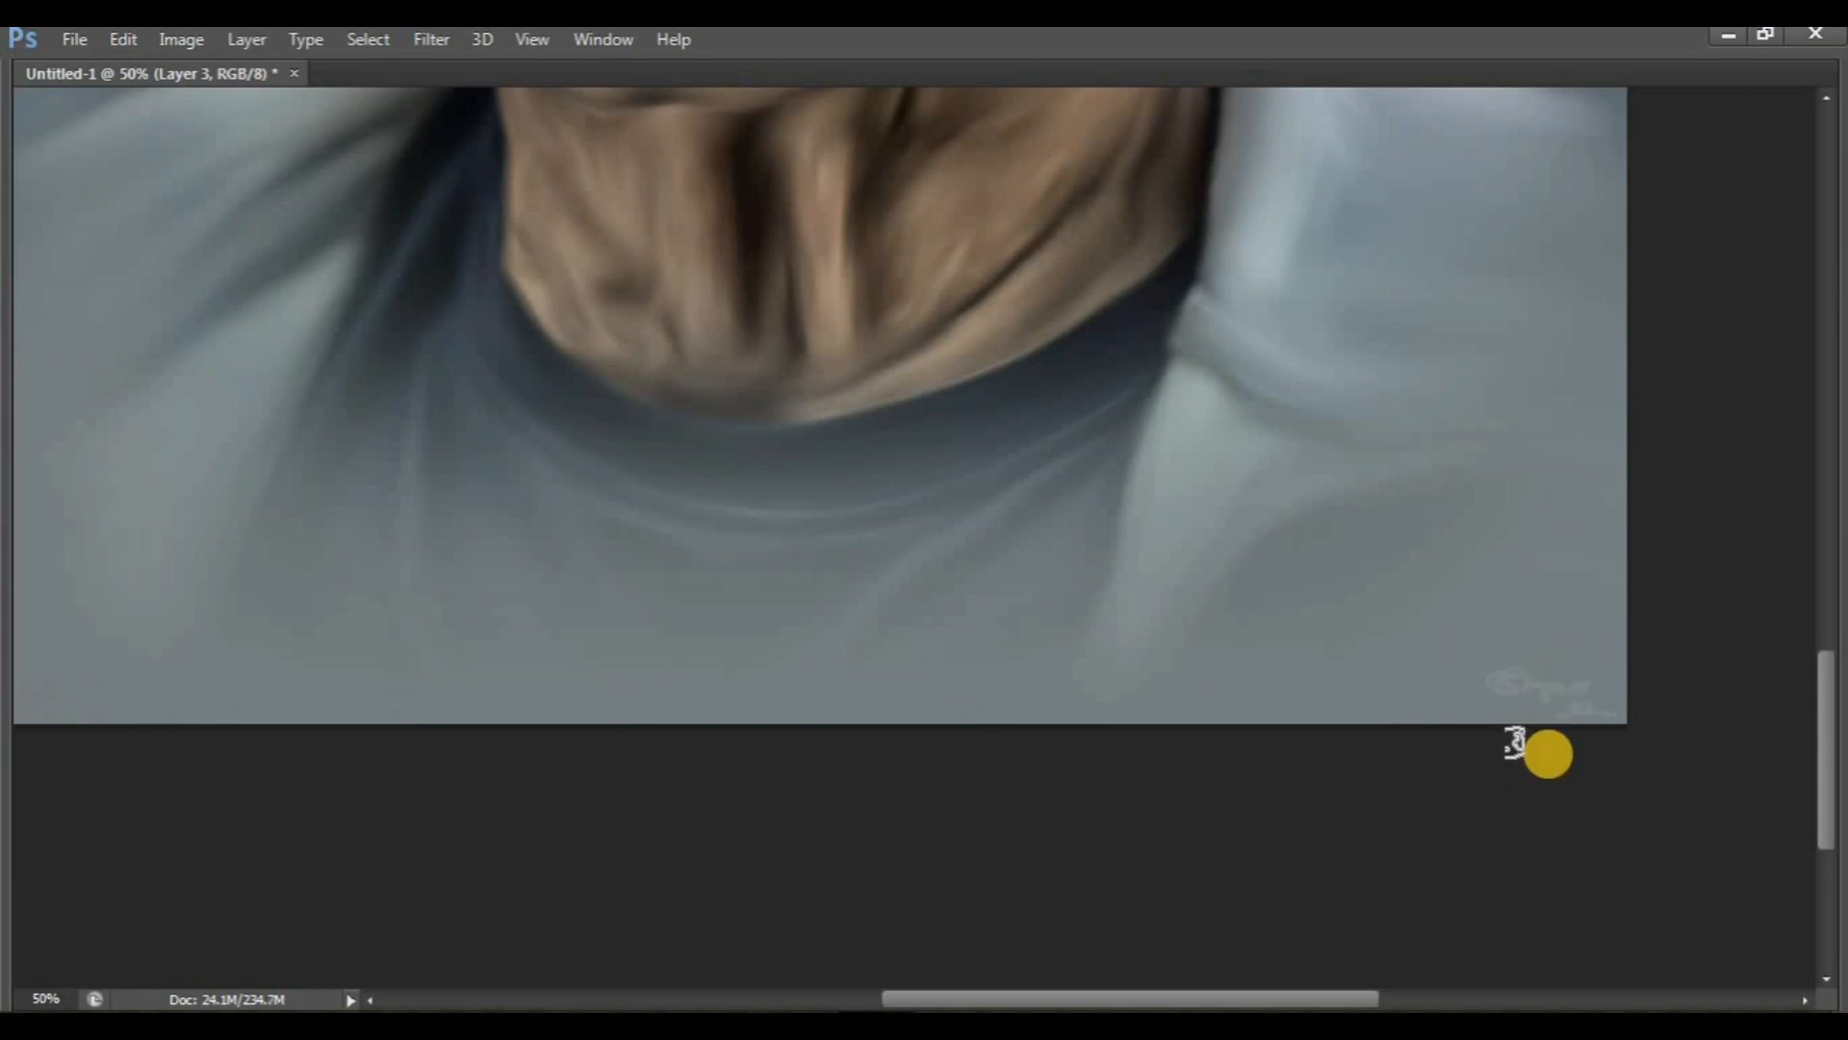